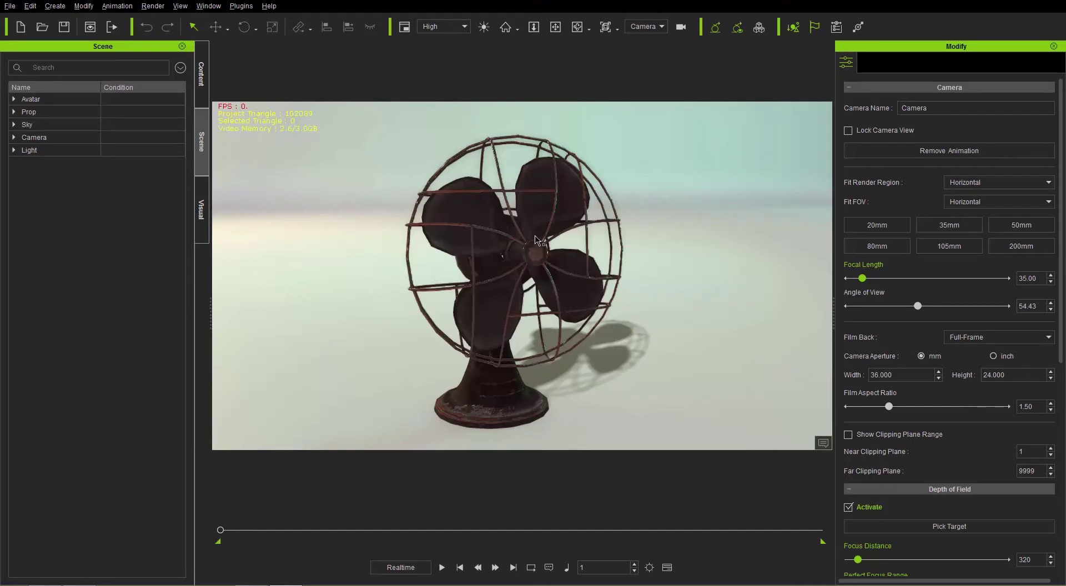
- Try moving the Fan head sub-prop along the X axis, and undo the move
{"action": "left_click", "coordinate": [523, 254]}
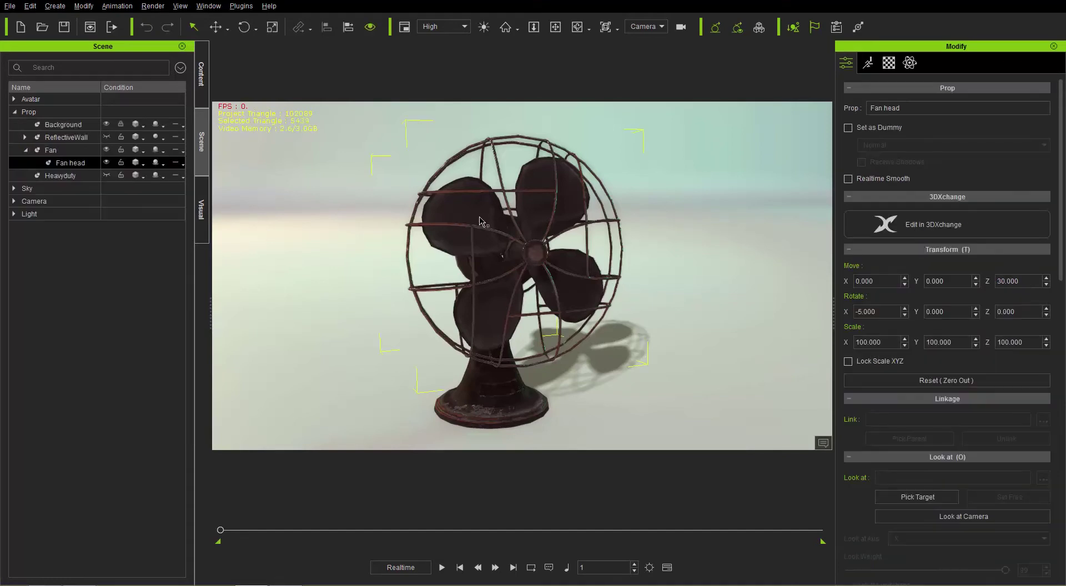
{"action": "left_click", "coordinate": [71, 148]}
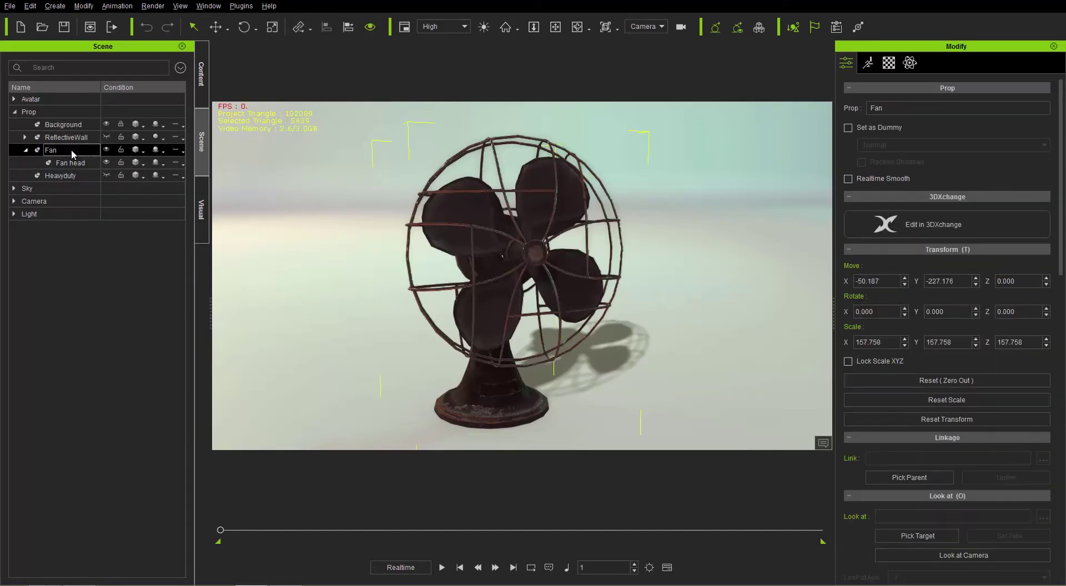
{"action": "left_click", "coordinate": [78, 165]}
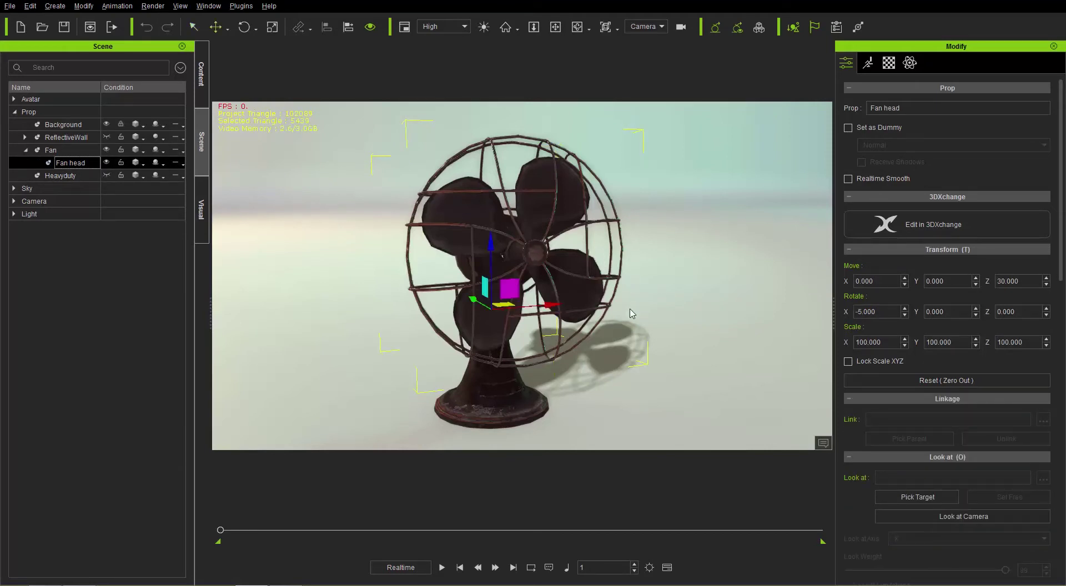
{"action": "left_click_drag", "start_coordinate": [555, 304], "coordinate": [611, 302]}
{"action": "key", "text": "ctrl+z"}
- Examine the material lists of the Fan prop and its Fan head sub-prop, comparing the textures of the Base, Frame and Fan materials
{"action": "left_click", "coordinate": [76, 154]}
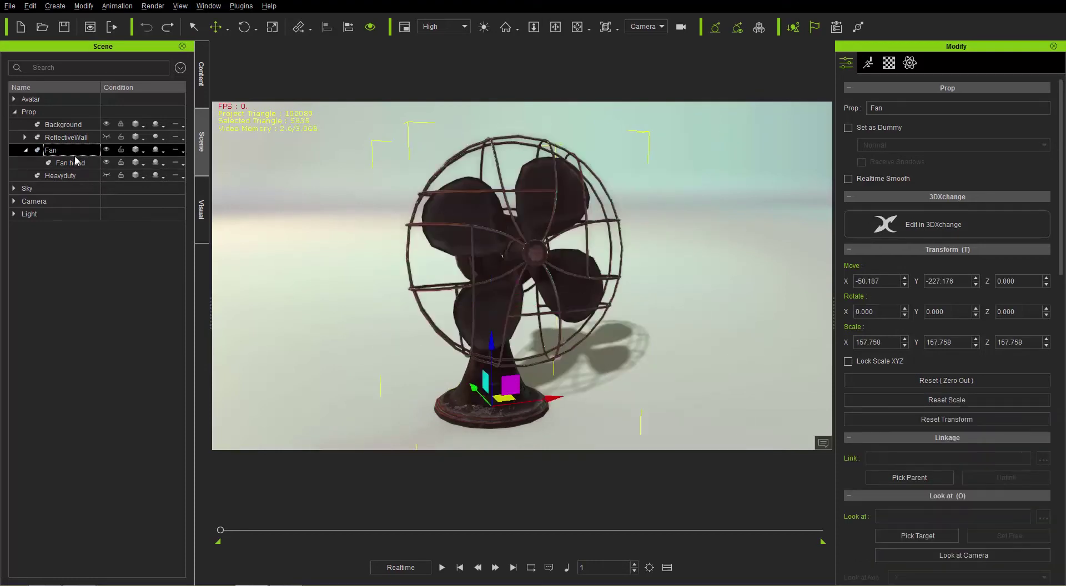
{"action": "left_click", "coordinate": [76, 162]}
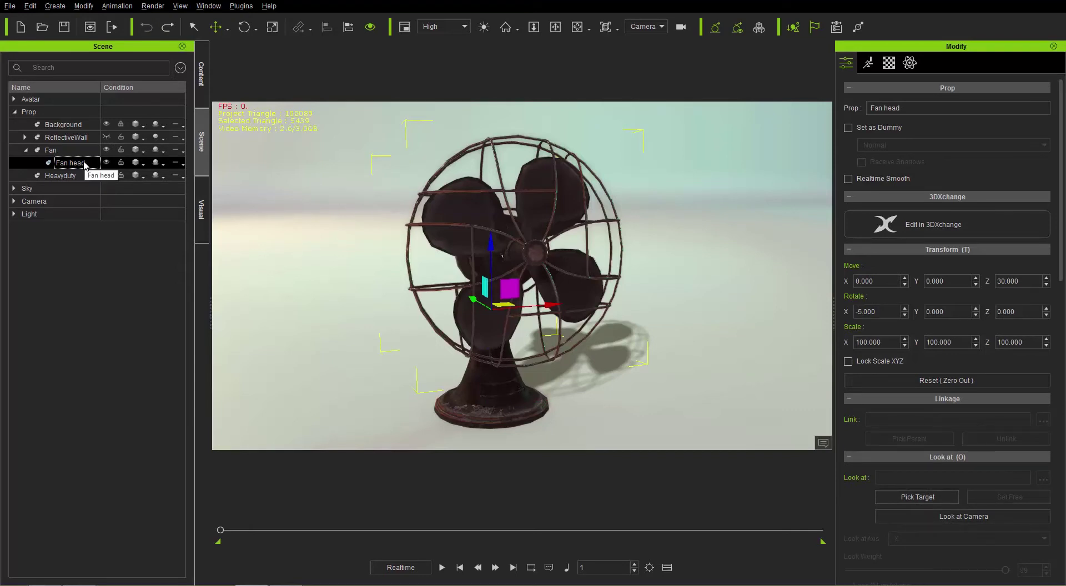
{"action": "left_click", "coordinate": [59, 152]}
{"action": "left_click", "coordinate": [889, 64]}
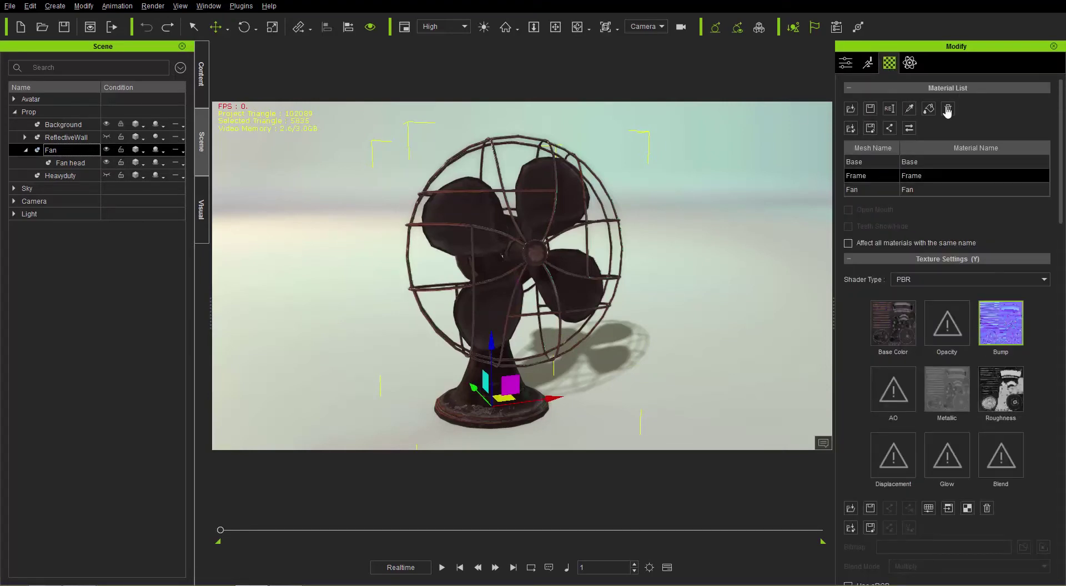
{"action": "left_click", "coordinate": [864, 164]}
{"action": "left_click", "coordinate": [868, 177]}
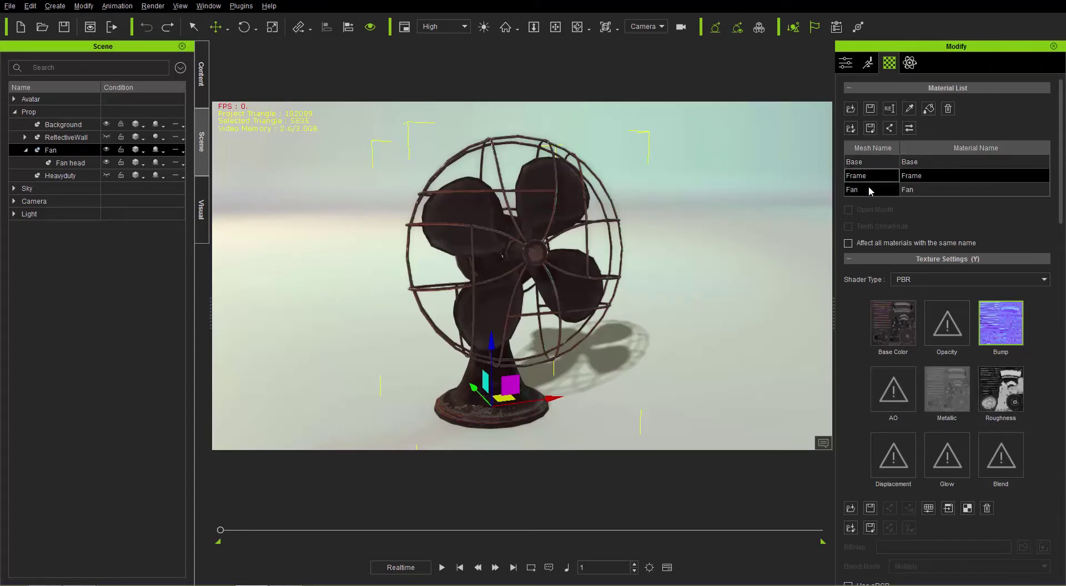
{"action": "left_click", "coordinate": [869, 191]}
{"action": "left_click", "coordinate": [861, 162]}
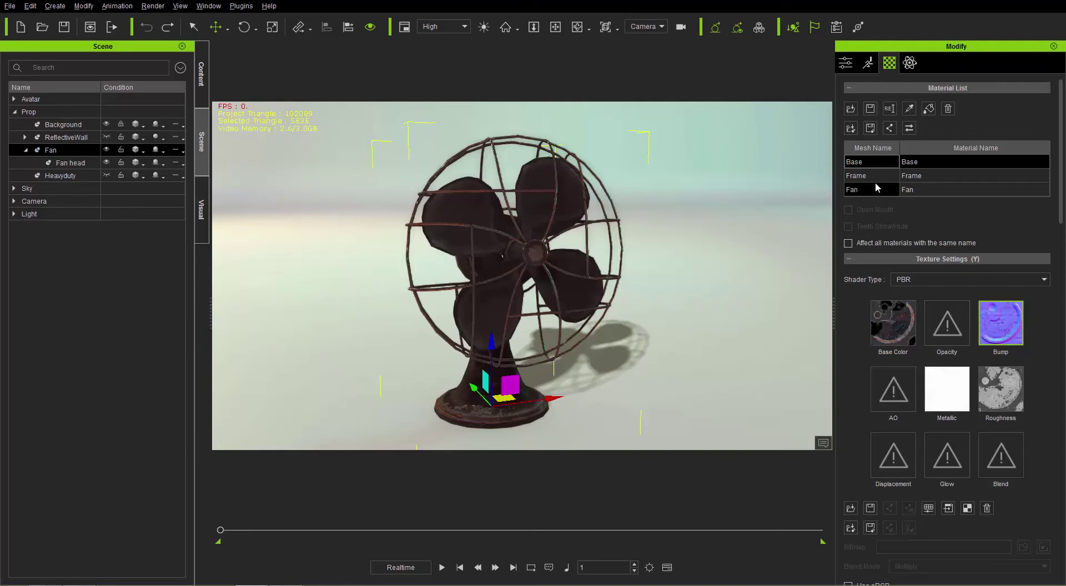
{"action": "left_click", "coordinate": [869, 175]}
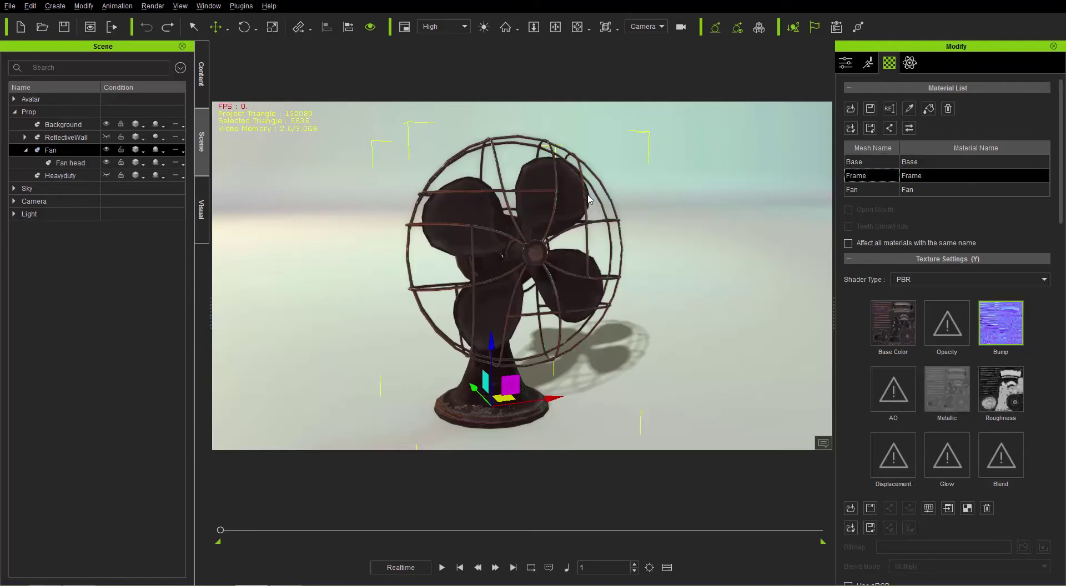
{"action": "left_click", "coordinate": [871, 189]}
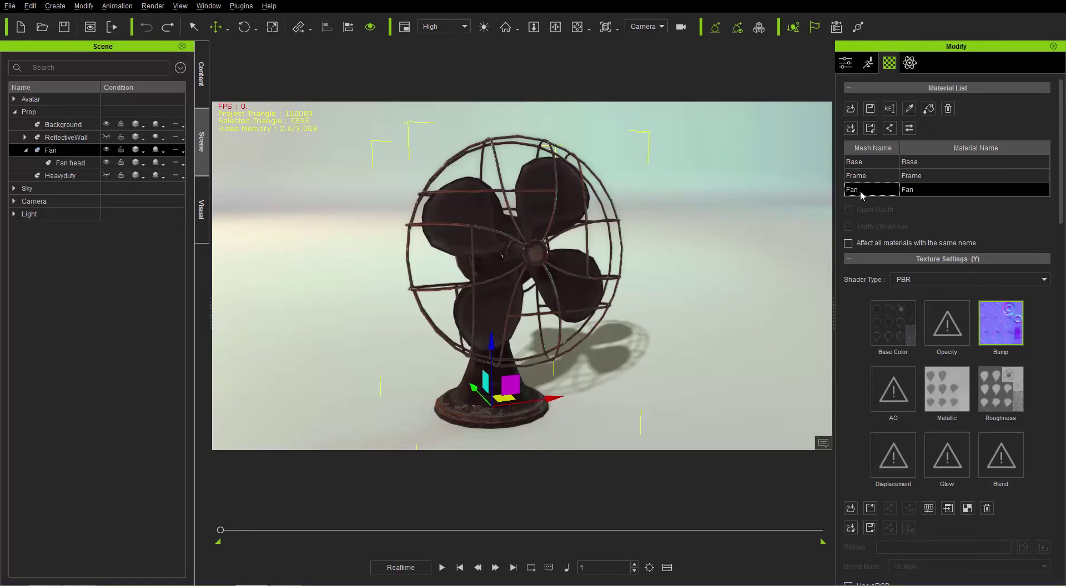
{"action": "left_click", "coordinate": [74, 164]}
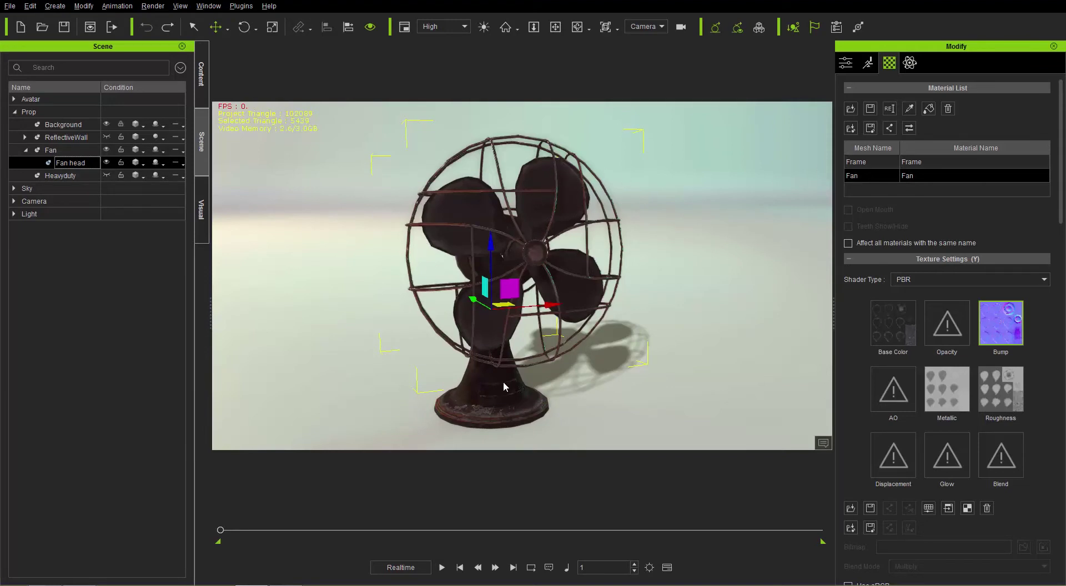
- Save the Fan prop's Base material base color texture as PNG file Base_Diffuse in the Textures folder, and check it in File Explorer
{"action": "left_click", "coordinate": [69, 152]}
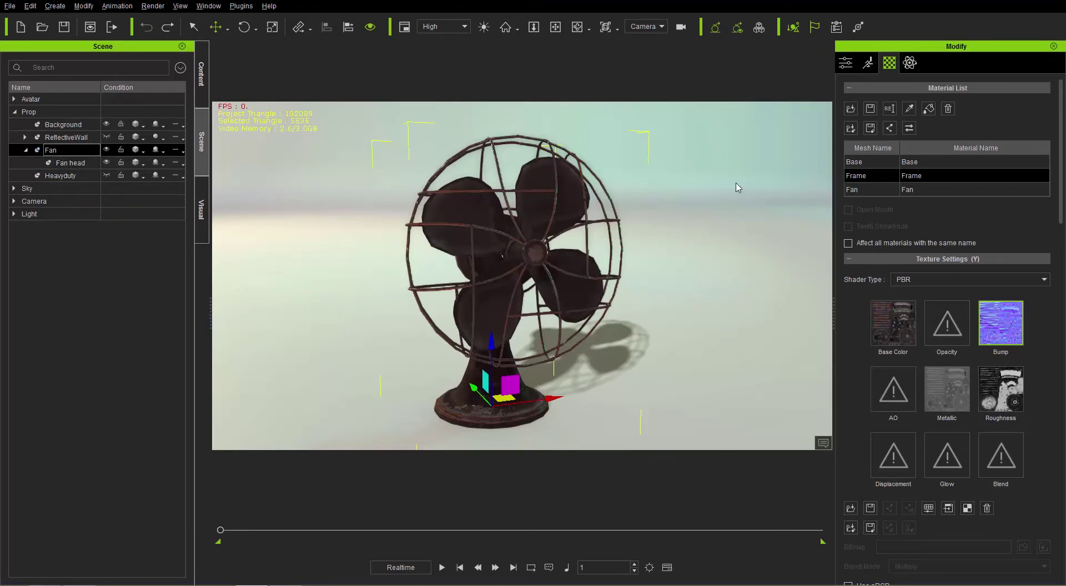
{"action": "left_click", "coordinate": [879, 163]}
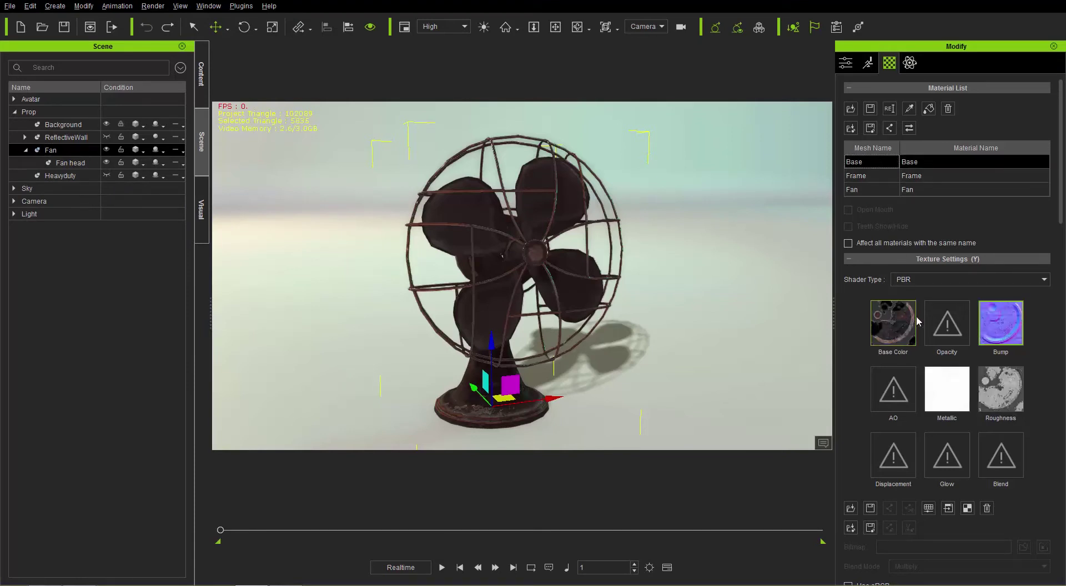
{"action": "scroll", "coordinate": [1062, 204], "scroll_direction": "down", "scroll_amount": 3}
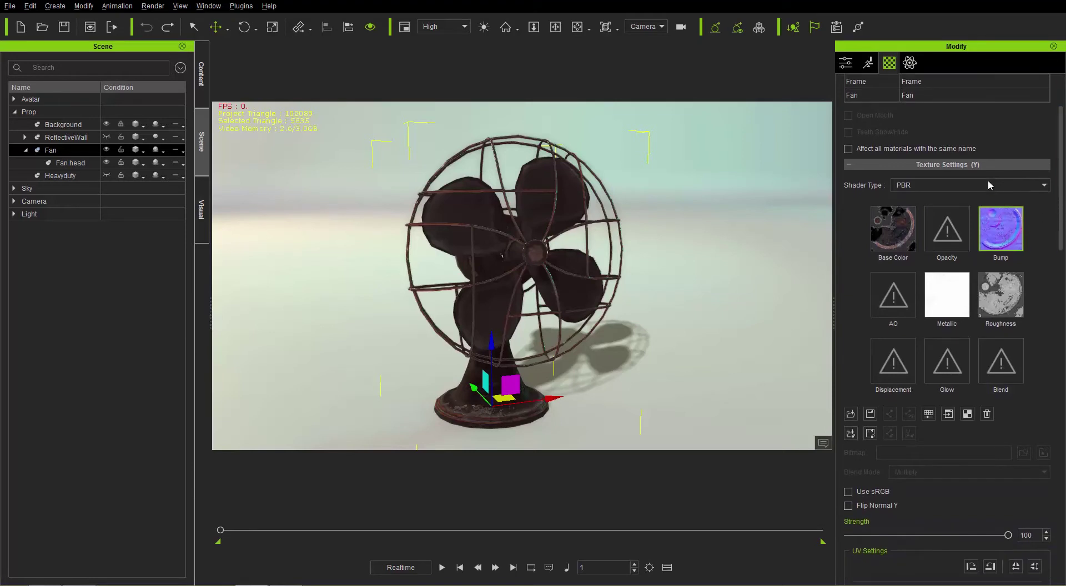
{"action": "left_click", "coordinate": [894, 236]}
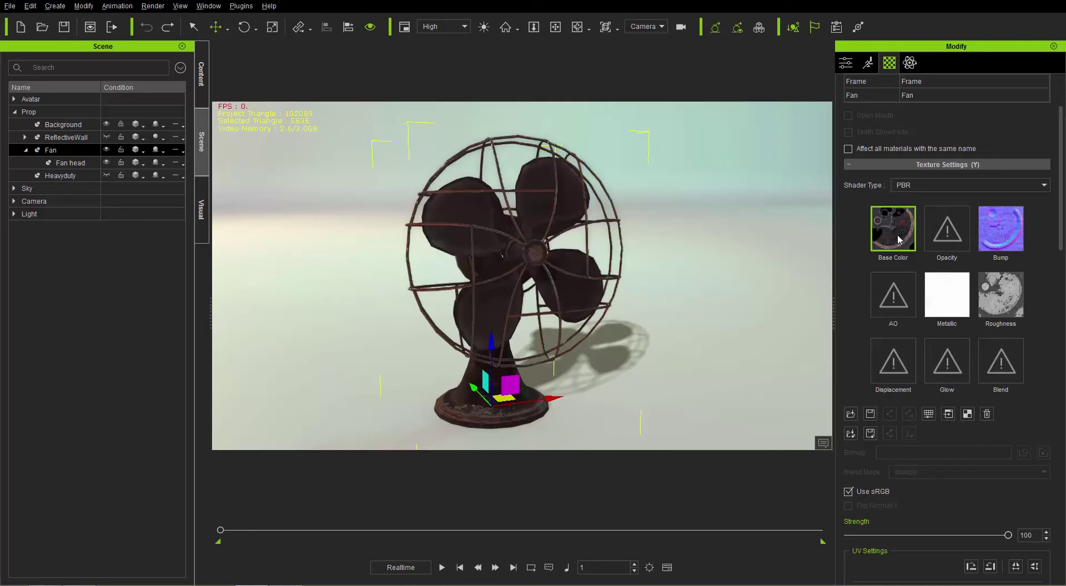
{"action": "left_click", "coordinate": [870, 413]}
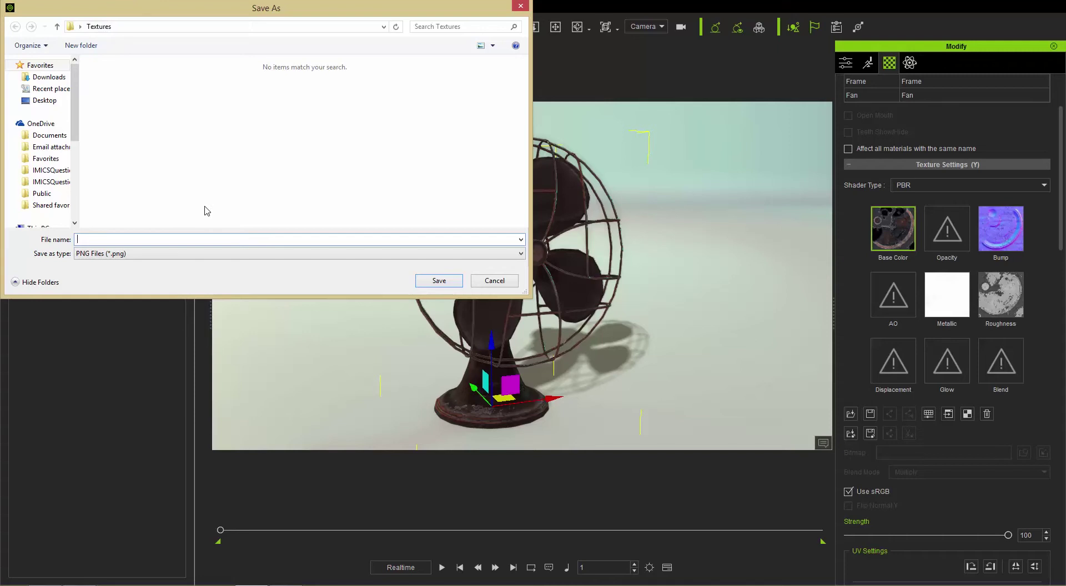
{"action": "type", "text": "Base_Diffuse"}
{"action": "key", "text": "Return"}
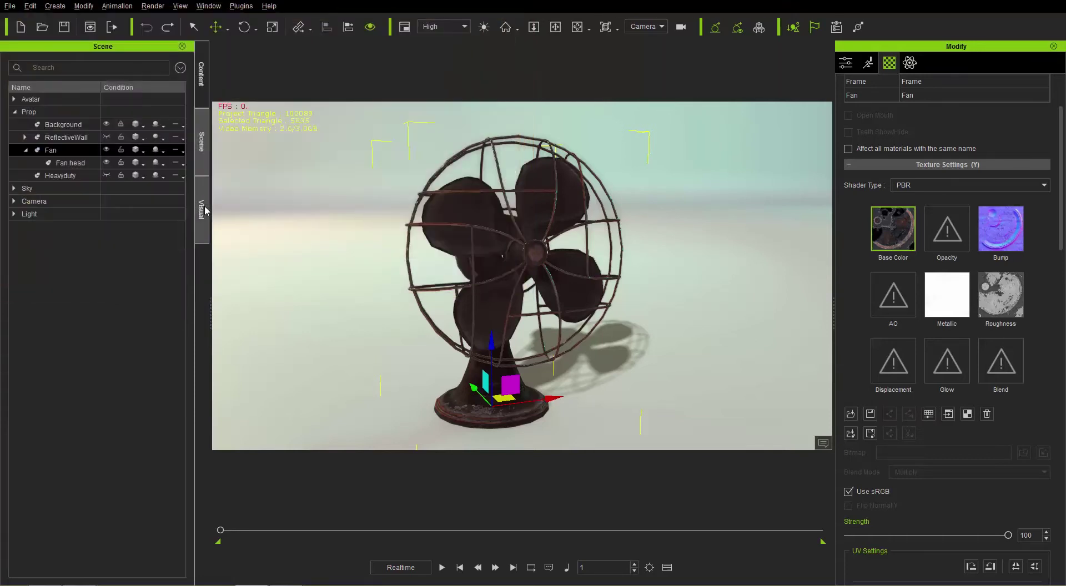
{"action": "key", "text": "alt+Tab"}
{"action": "key", "text": "alt+Tab"}
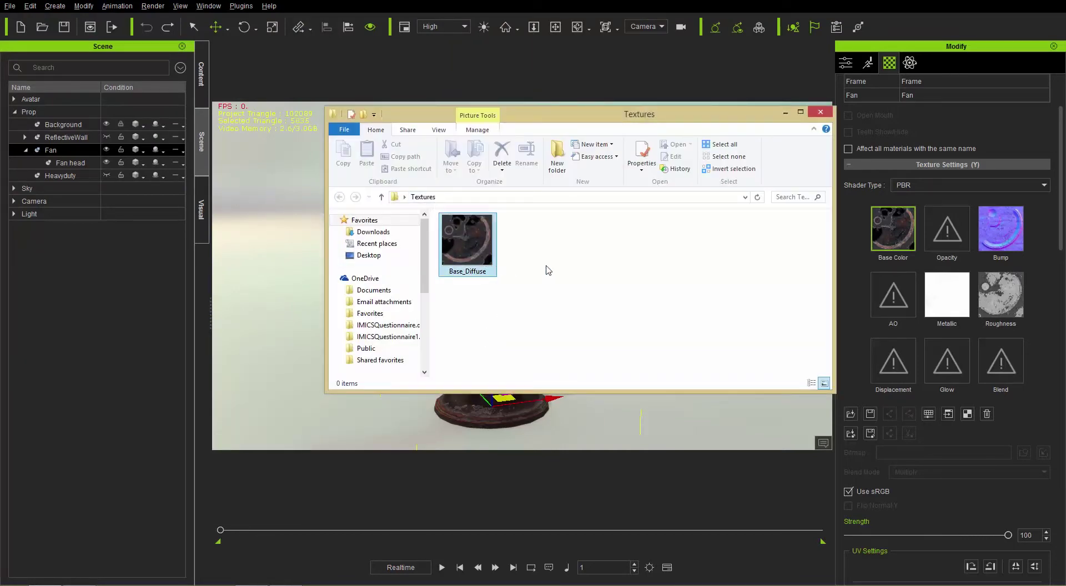
- Save the Base material's bump texture as PNG file Base_Normal in the Textures folder
{"action": "left_click", "coordinate": [992, 238]}
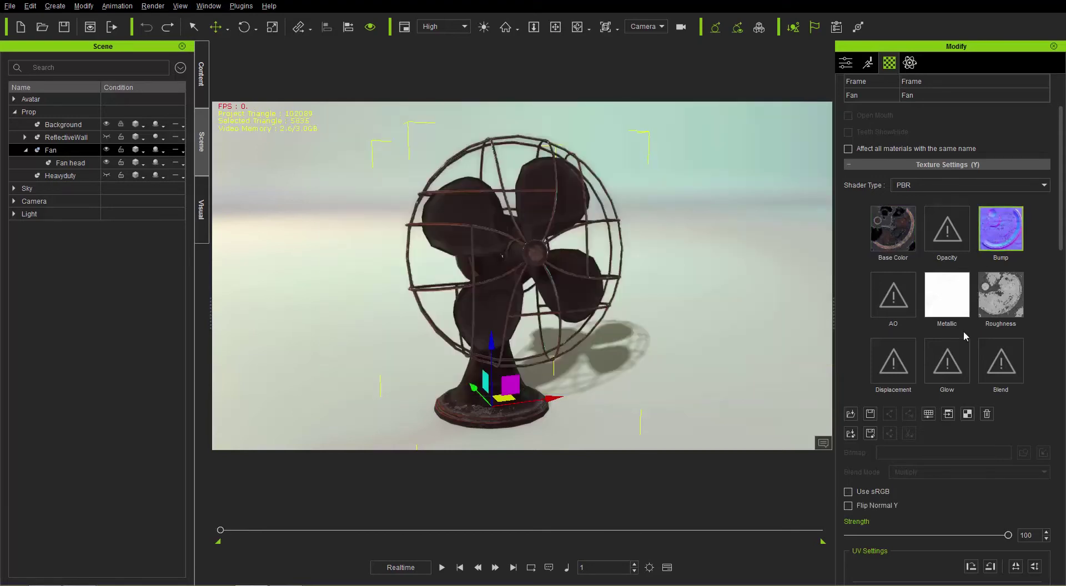
{"action": "left_click", "coordinate": [872, 415]}
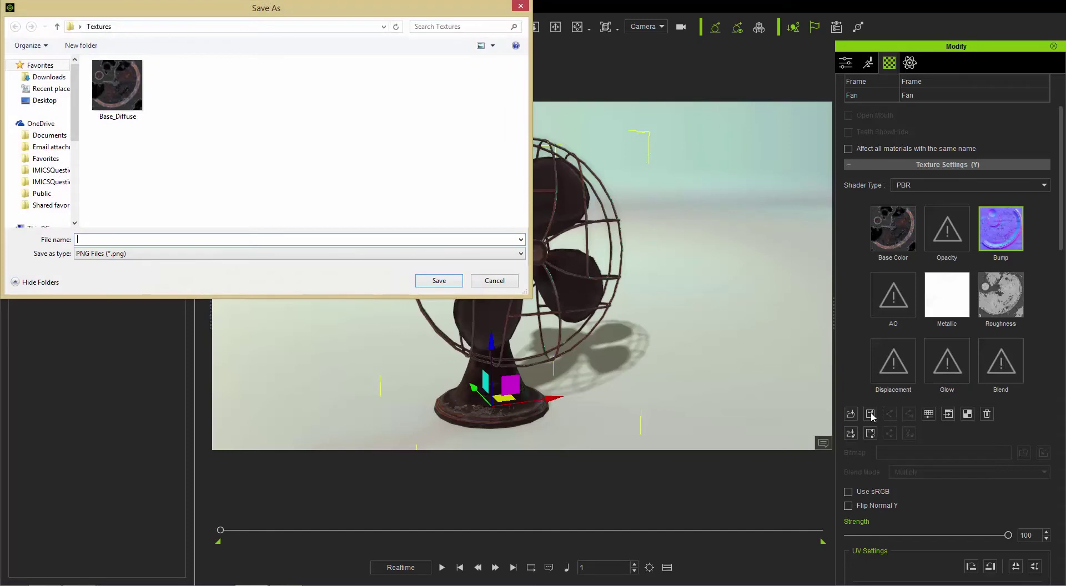
{"action": "type", "text": "Base"}
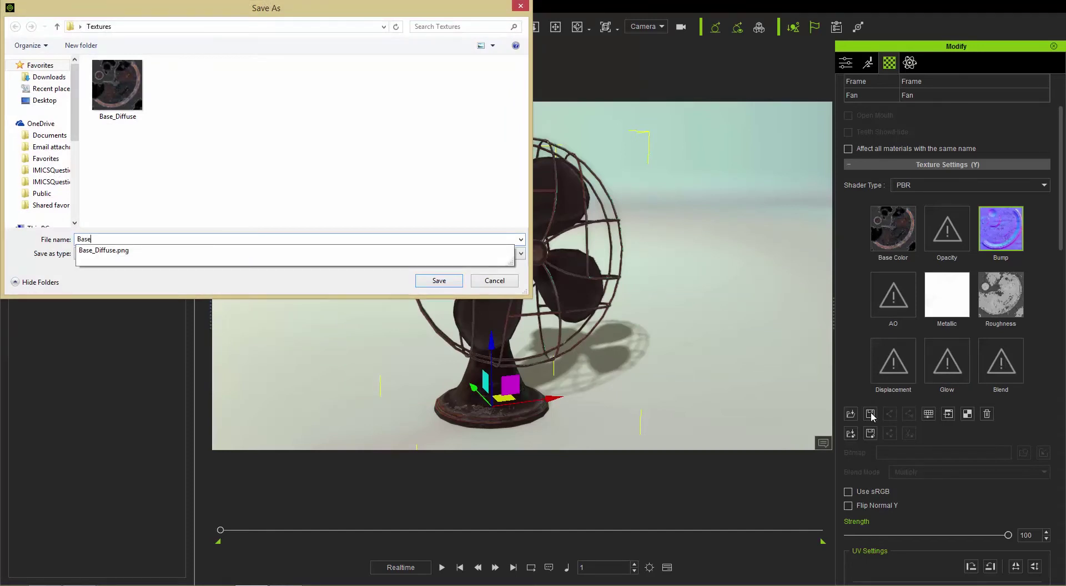
{"action": "type", "text": "_Normal"}
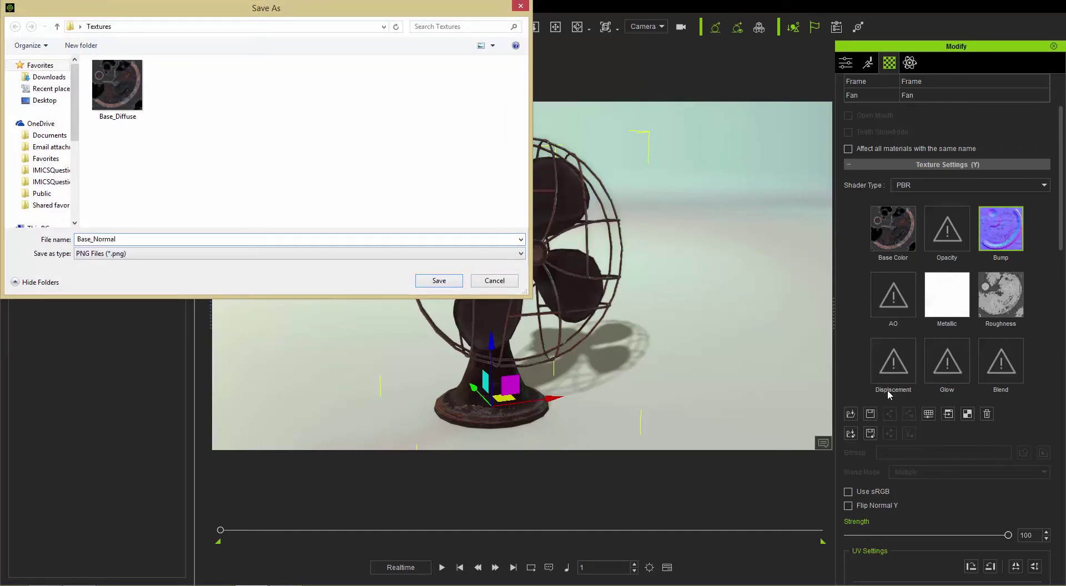
{"action": "left_click", "coordinate": [458, 280]}
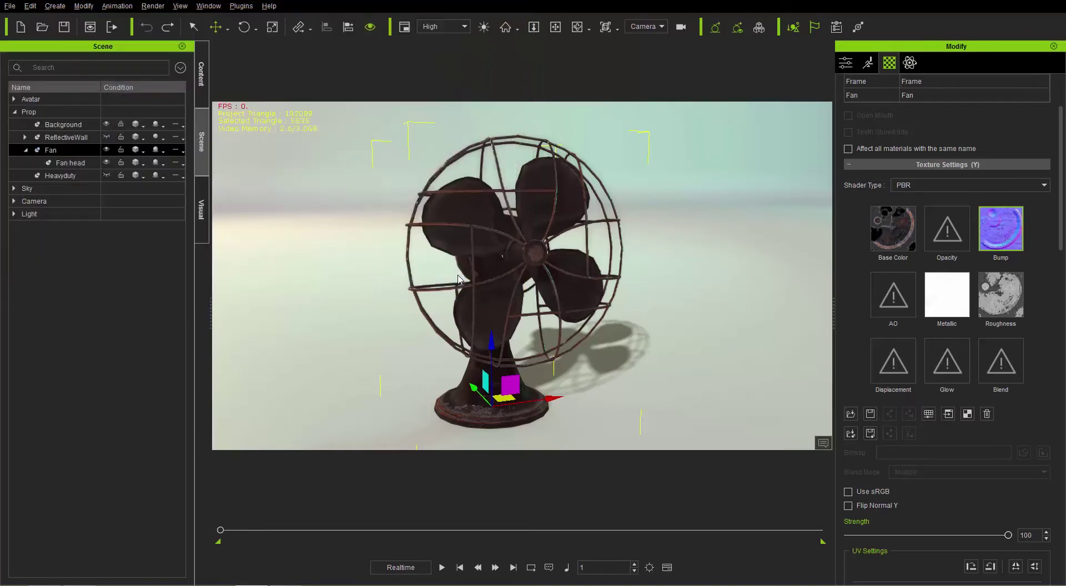
{"action": "left_click", "coordinate": [472, 253]}
{"action": "left_click", "coordinate": [513, 246]}
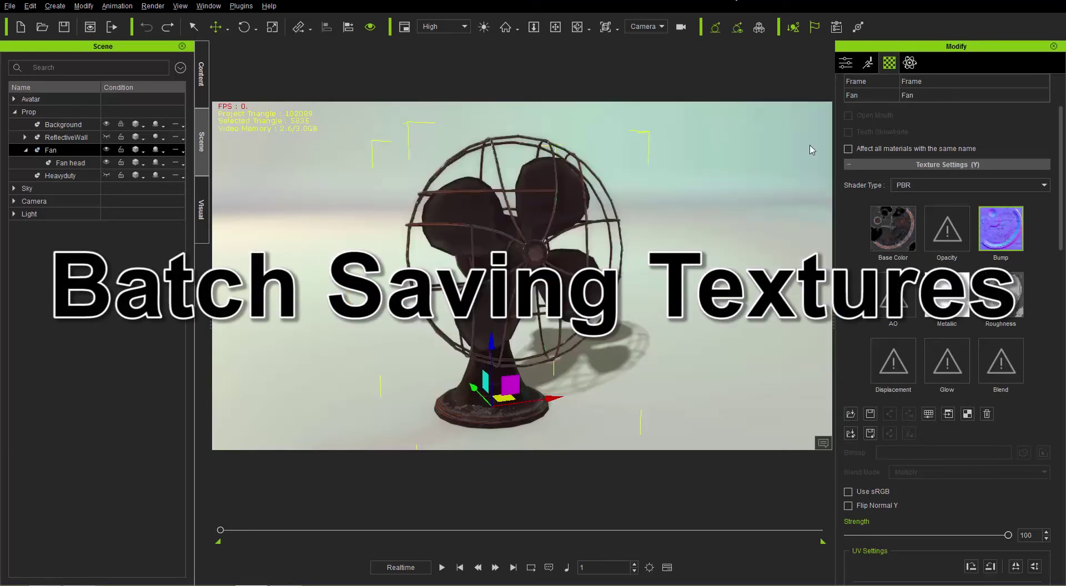
- Save all textures of the Base material at once into a new folder named Base inside the Textures folder
{"action": "left_click_drag", "start_coordinate": [1062, 181], "coordinate": [1063, 189]}
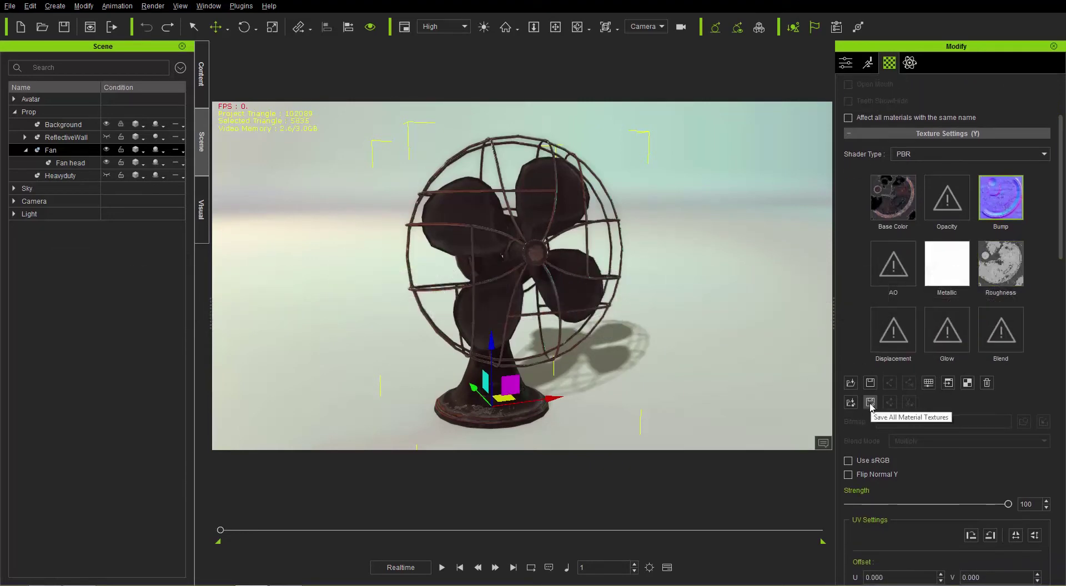
{"action": "left_click_drag", "start_coordinate": [1063, 217], "coordinate": [1063, 192]}
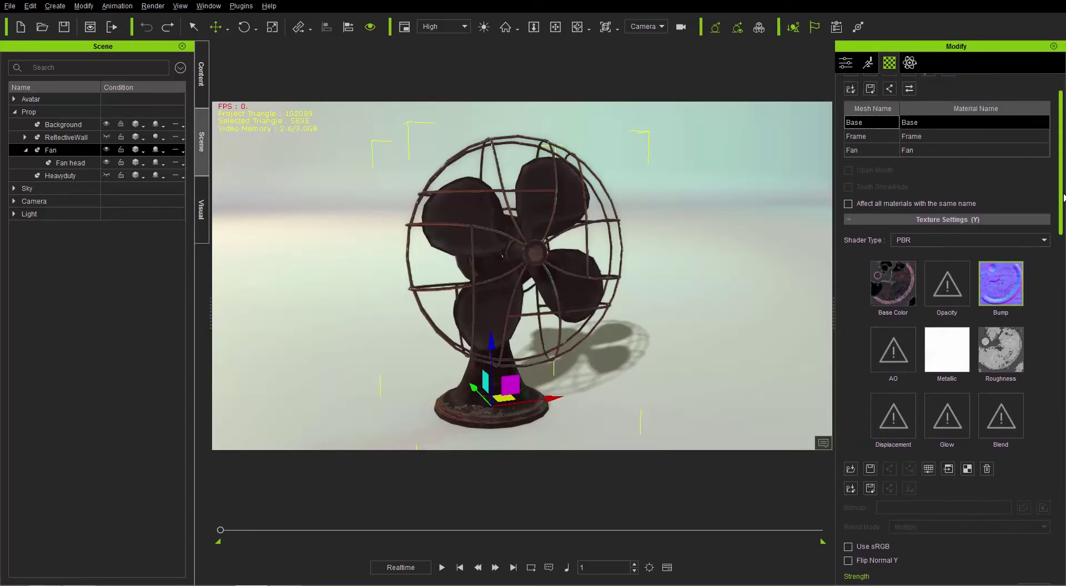
{"action": "left_click", "coordinate": [873, 138]}
{"action": "left_click", "coordinate": [874, 125]}
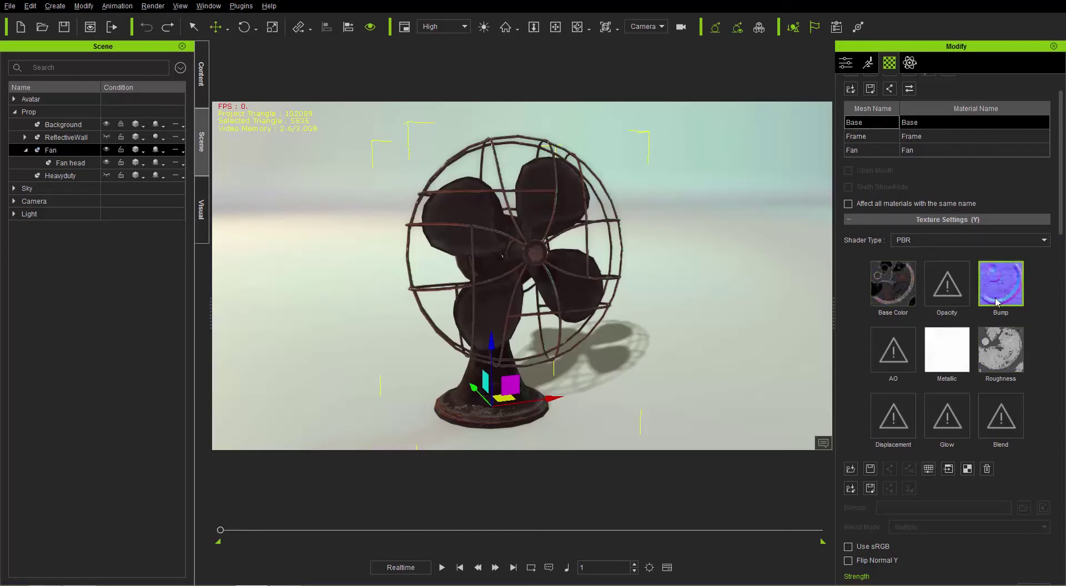
{"action": "left_click", "coordinate": [870, 489]}
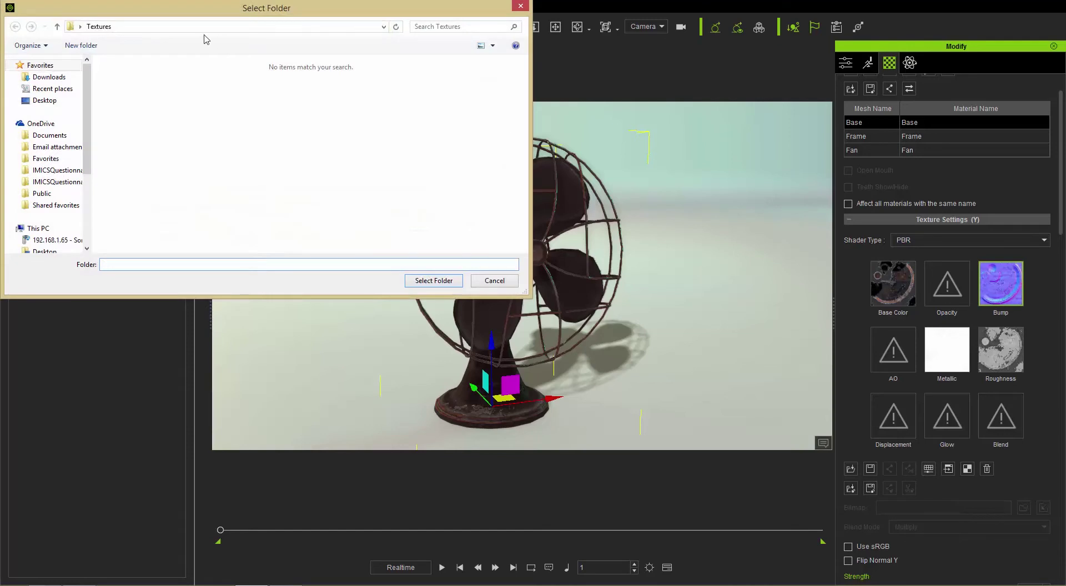
{"action": "left_click", "coordinate": [89, 46]}
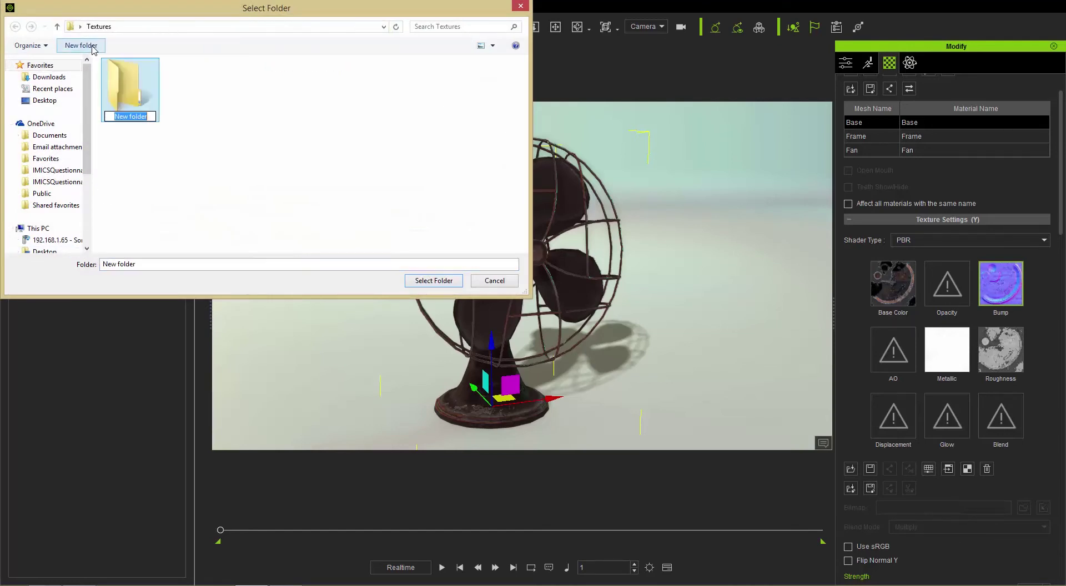
{"action": "type", "text": "Base"}
{"action": "key", "text": "Return"}
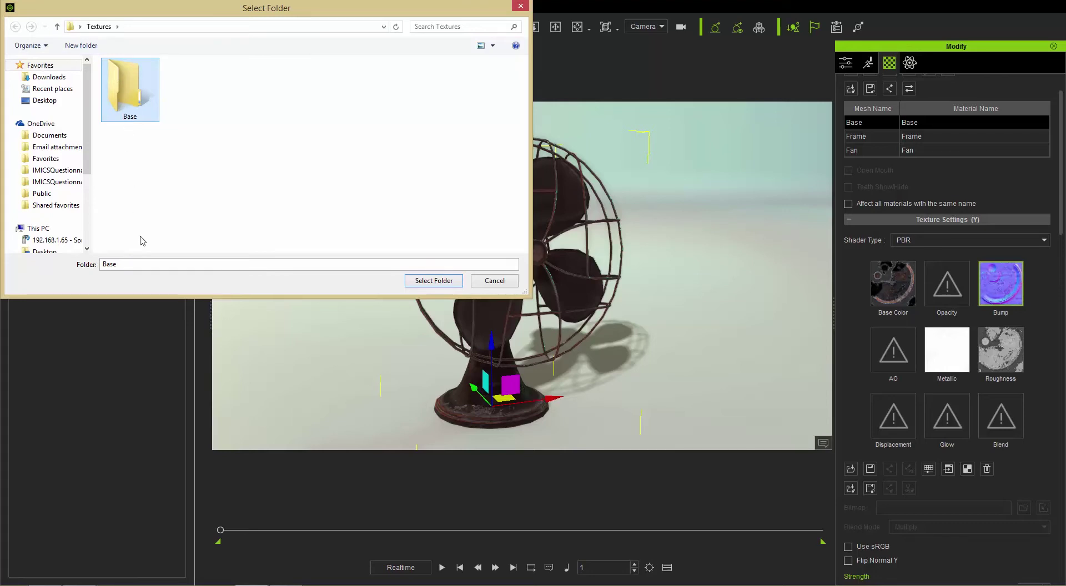
{"action": "left_click", "coordinate": [434, 281]}
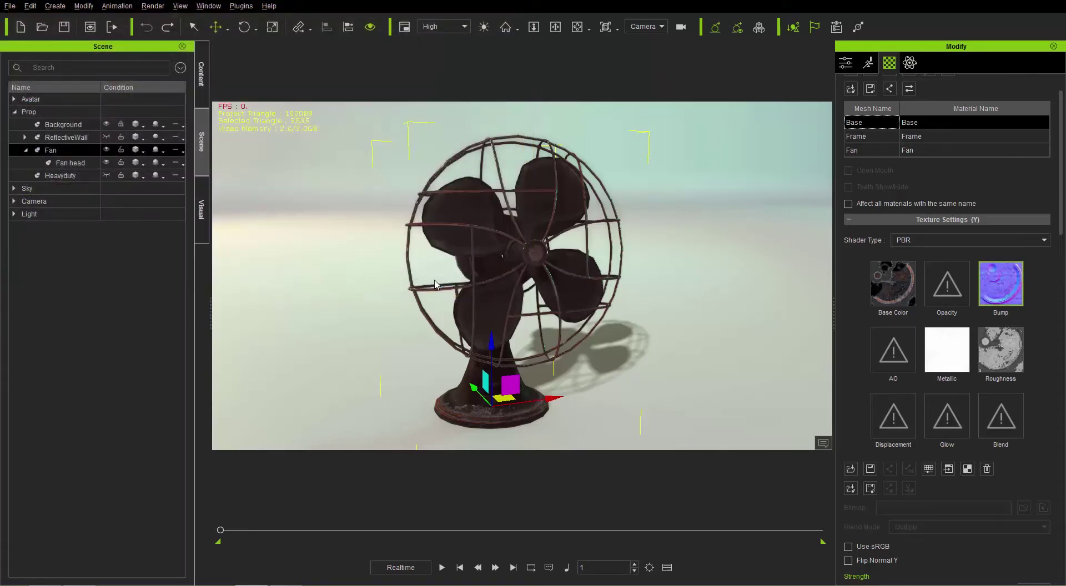
- Switch to File Explorer to inspect the exported textures in the Base folder, and return to the Fan's material list in iClone
{"action": "key", "text": "alt+Tab"}
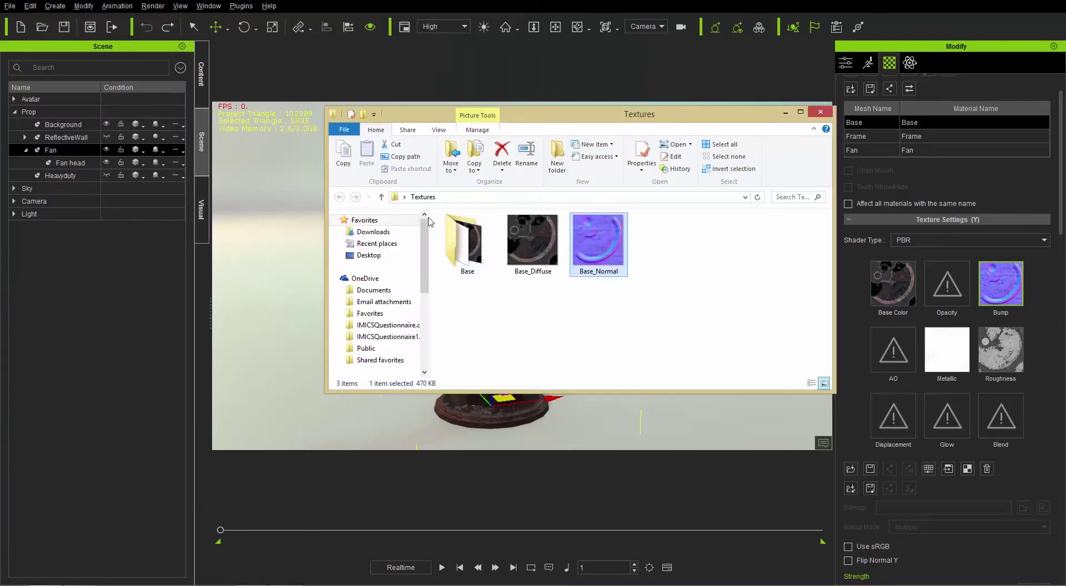
{"action": "double_click", "coordinate": [475, 250]}
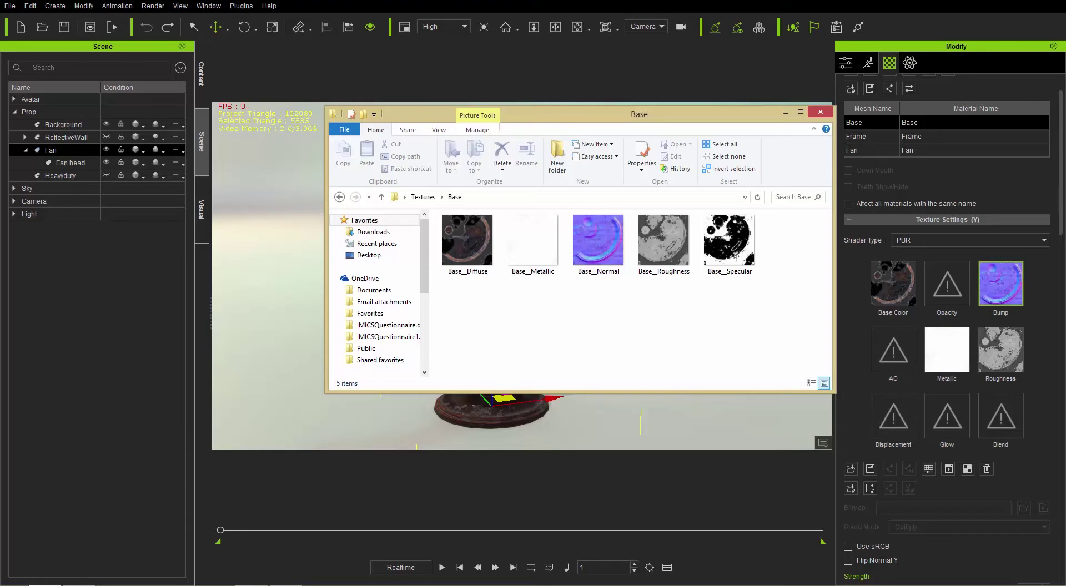
{"action": "left_click", "coordinate": [1063, 192]}
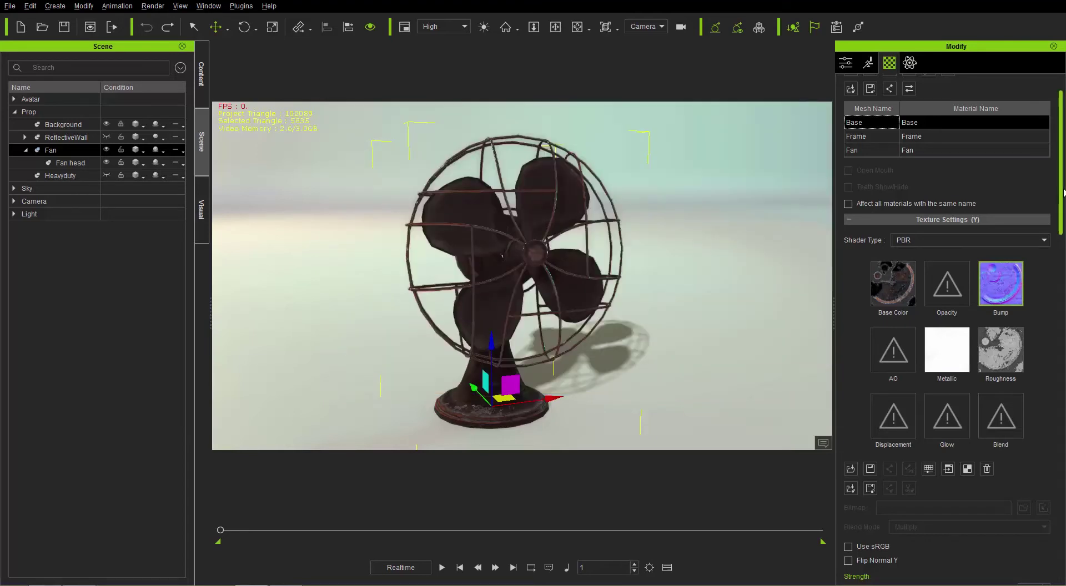
{"action": "scroll", "coordinate": [1062, 191], "scroll_direction": "up", "scroll_amount": 2}
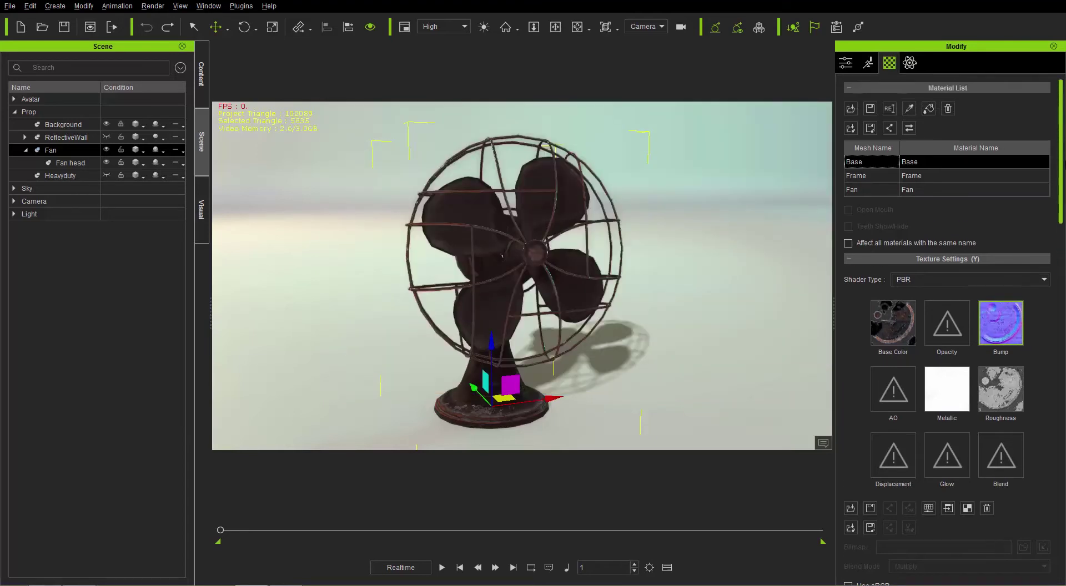
{"action": "left_click", "coordinate": [861, 176]}
{"action": "left_click", "coordinate": [861, 189]}
{"action": "left_click", "coordinate": [864, 163]}
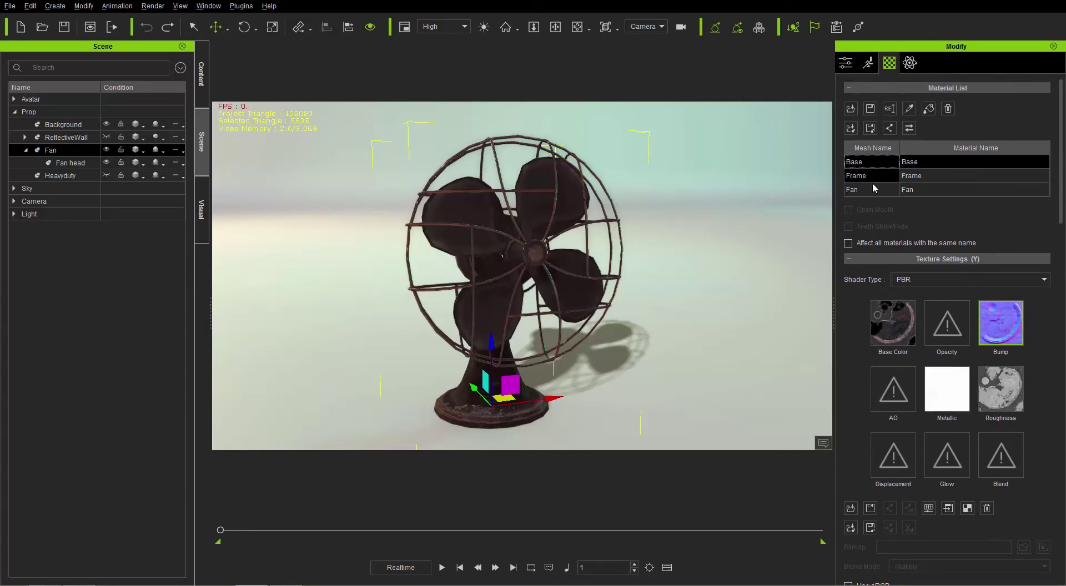
{"action": "left_click", "coordinate": [872, 189]}
{"action": "left_click", "coordinate": [870, 166]}
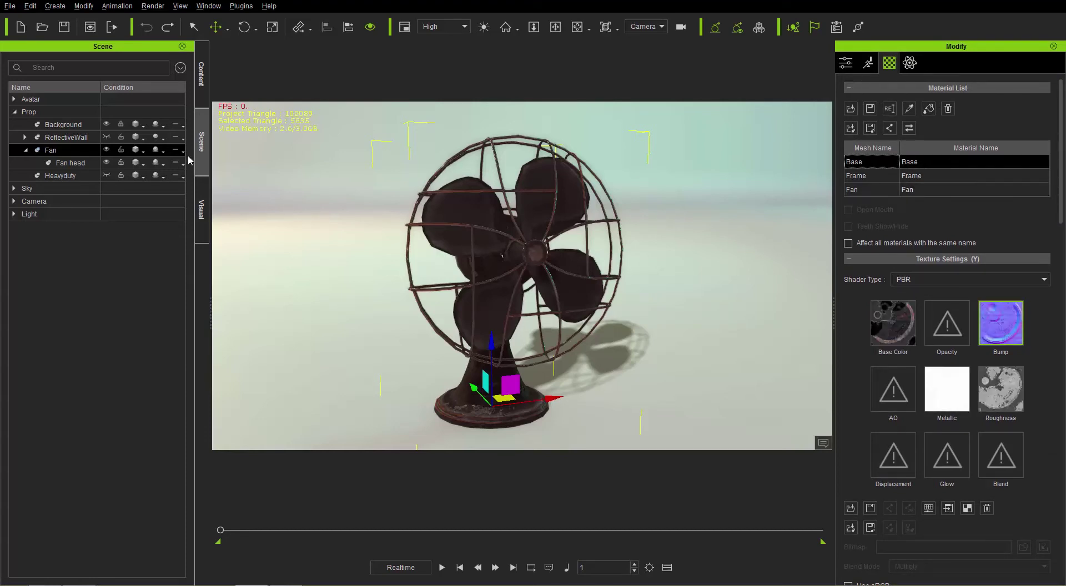
- Export the textures of all the Fan prop's materials at once into a new folder named Fan inside the Textures folder
{"action": "left_click", "coordinate": [56, 151]}
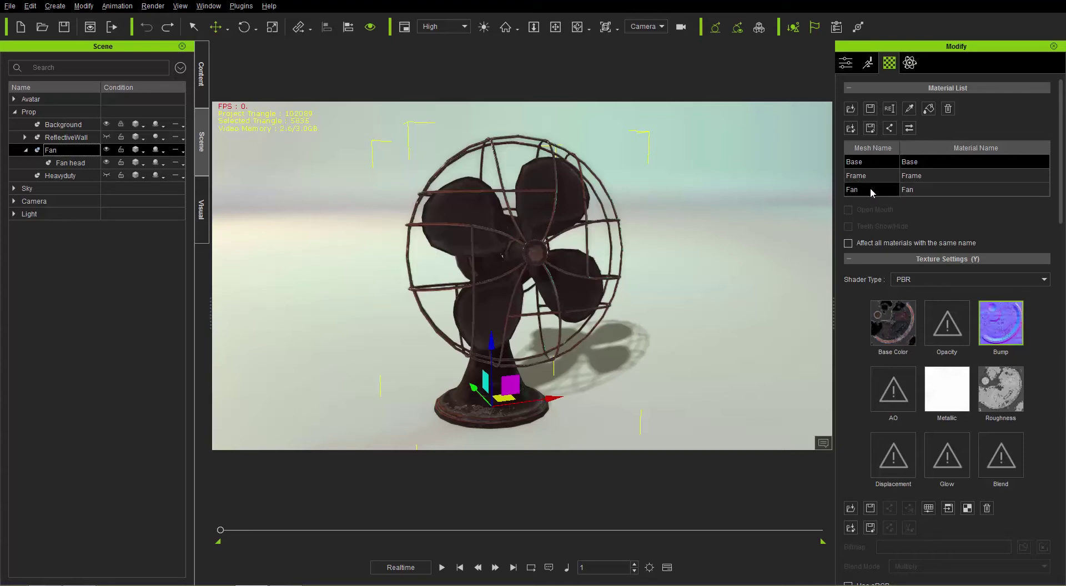
{"action": "left_click", "coordinate": [870, 129]}
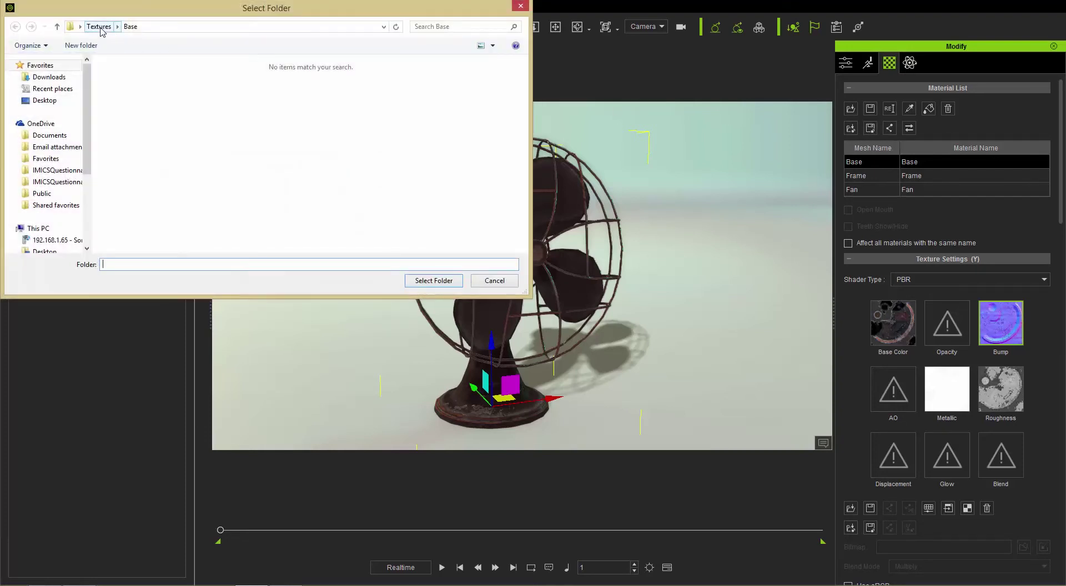
{"action": "left_click", "coordinate": [99, 26]}
{"action": "left_click", "coordinate": [82, 46]}
{"action": "type", "text": "Fan"}
{"action": "key", "text": "Return"}
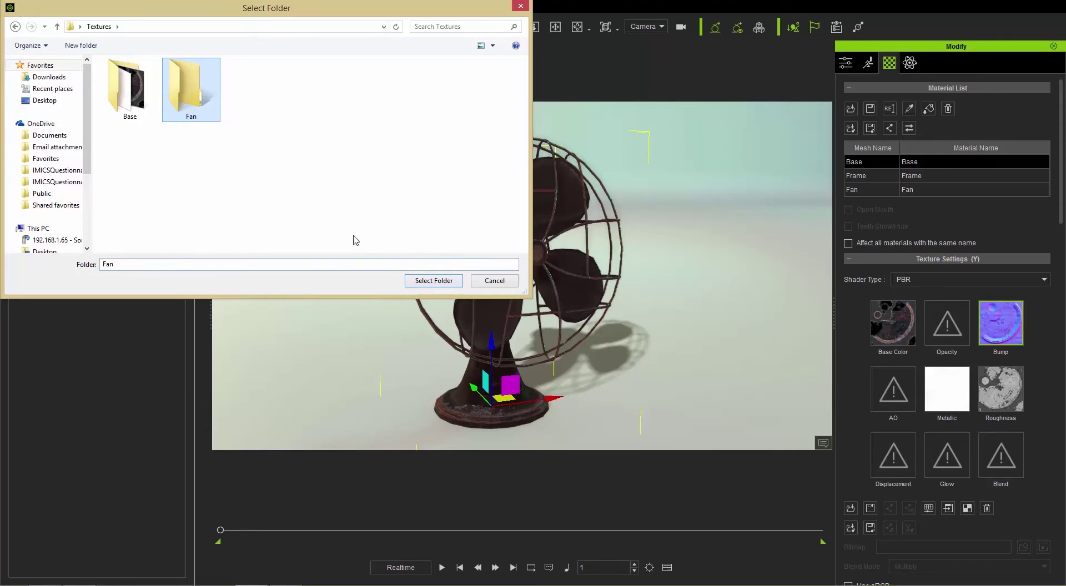
{"action": "left_click", "coordinate": [436, 282]}
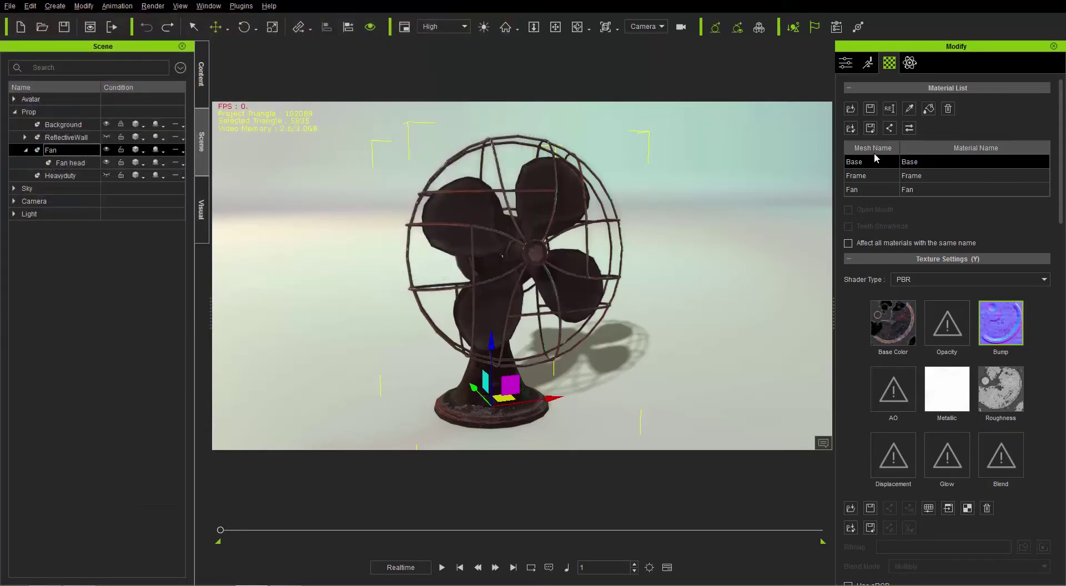
- Go through the Frame, Fan and Base materials of the Fan prop to review their texture maps
{"action": "left_click", "coordinate": [872, 174]}
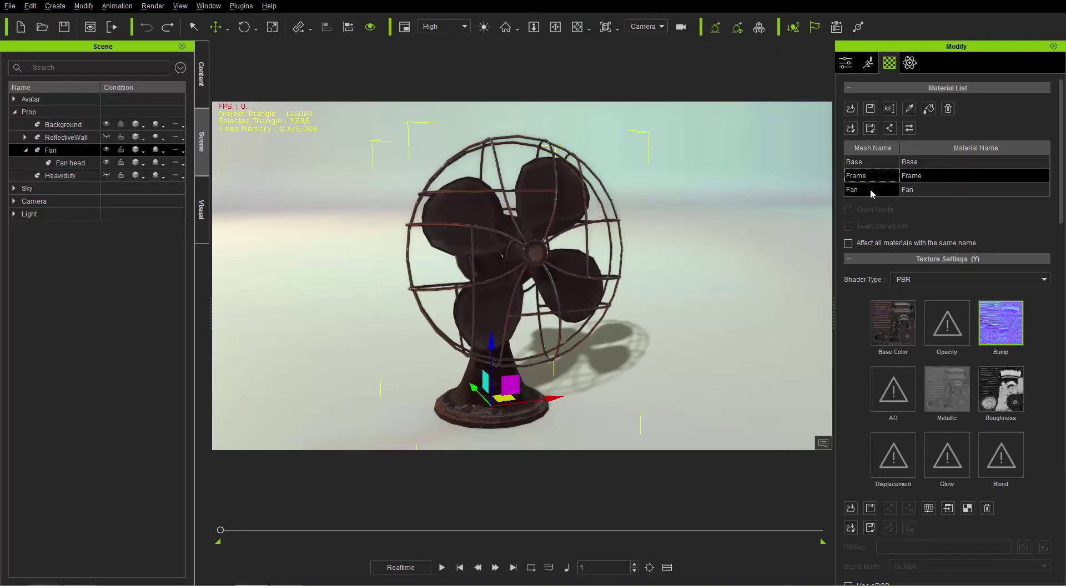
{"action": "left_click", "coordinate": [870, 162]}
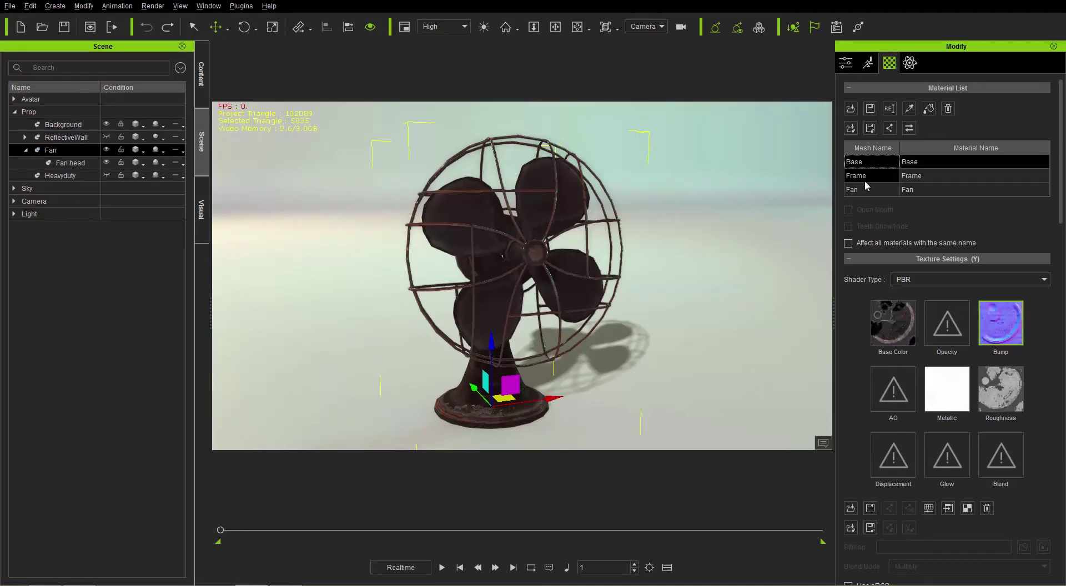
{"action": "left_click", "coordinate": [870, 179]}
{"action": "left_click", "coordinate": [871, 192]}
{"action": "left_click", "coordinate": [869, 162]}
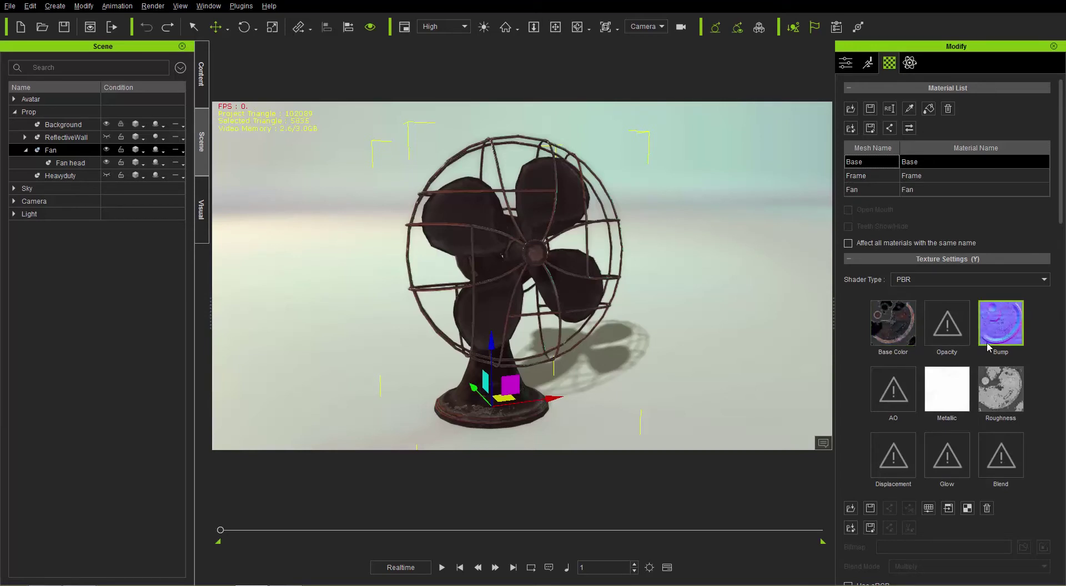
- Switch to File Explorer and open the Fan__root folder inside the exported Fan folder to inspect its structure
{"action": "key", "text": "alt+Tab"}
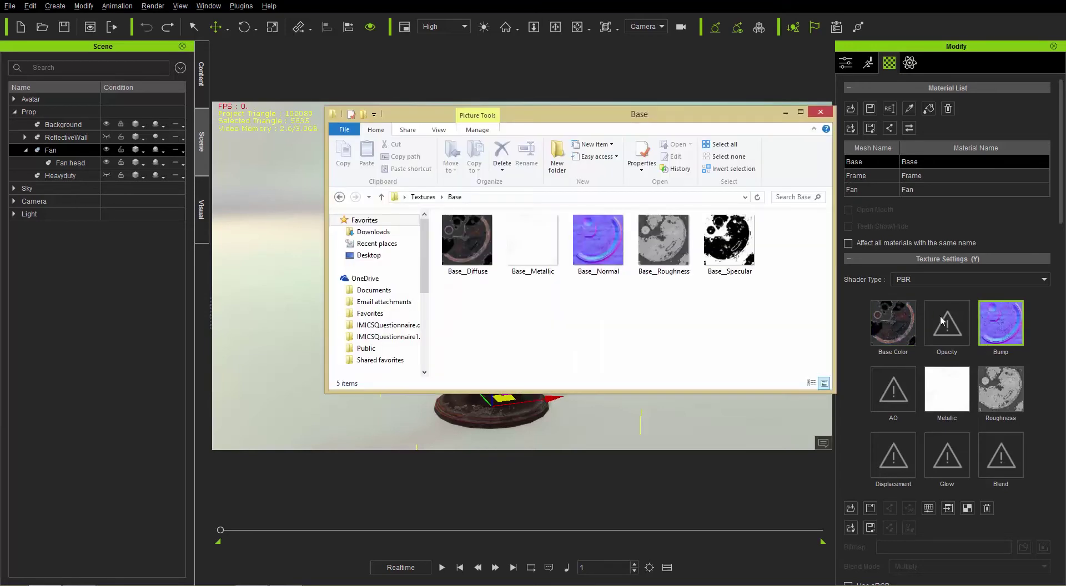
{"action": "left_click", "coordinate": [424, 197]}
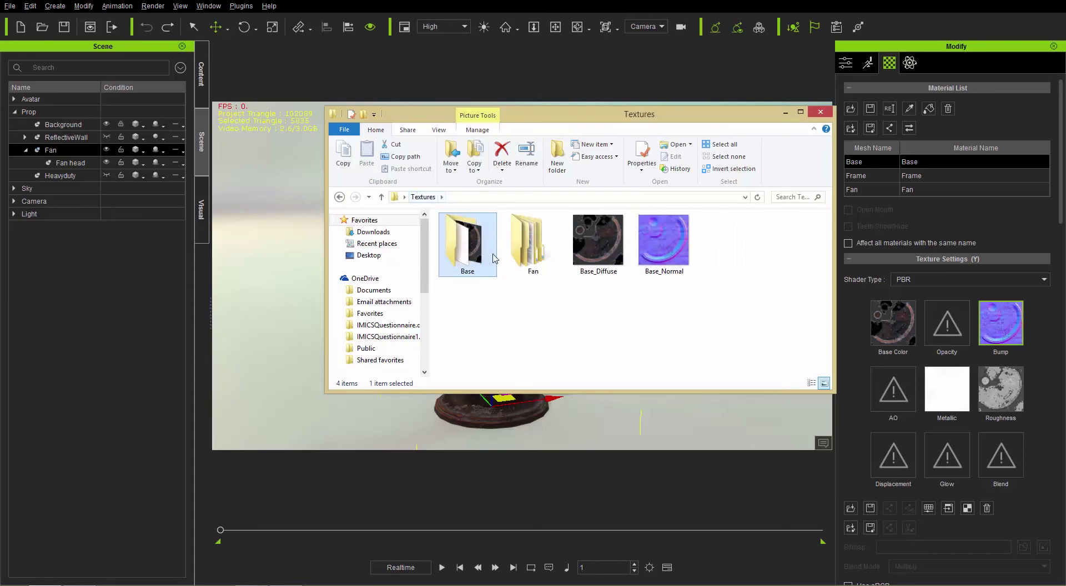
{"action": "double_click", "coordinate": [529, 250]}
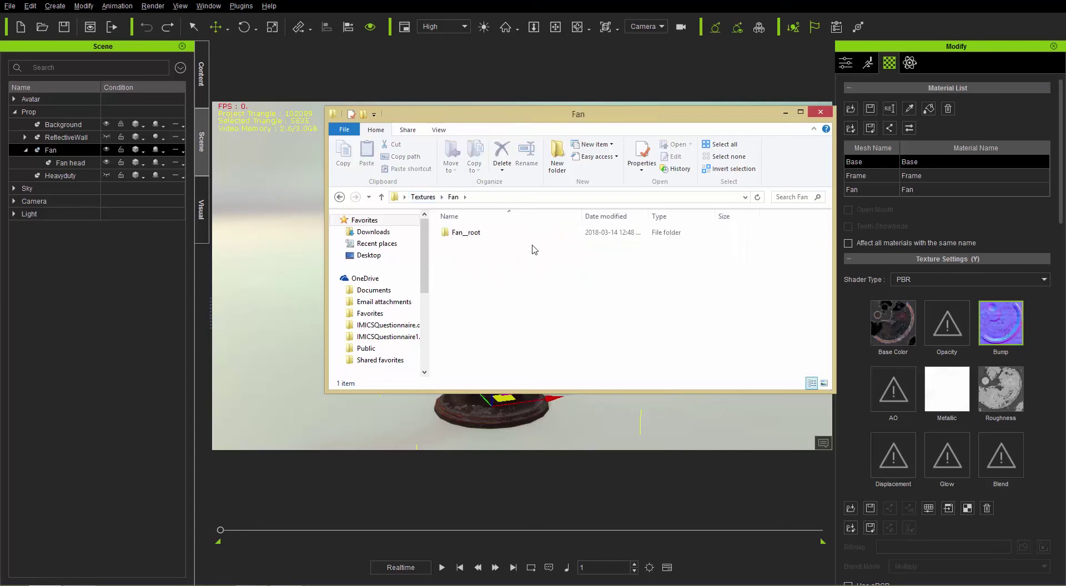
{"action": "left_click", "coordinate": [475, 237]}
{"action": "left_click", "coordinate": [71, 162]}
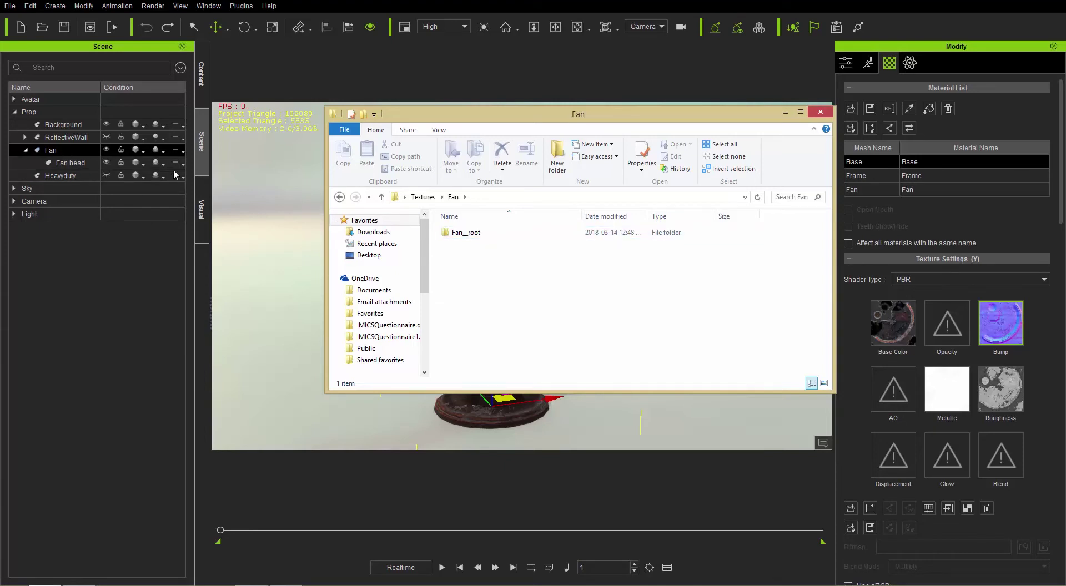
{"action": "double_click", "coordinate": [464, 234]}
{"action": "left_click", "coordinate": [469, 246]}
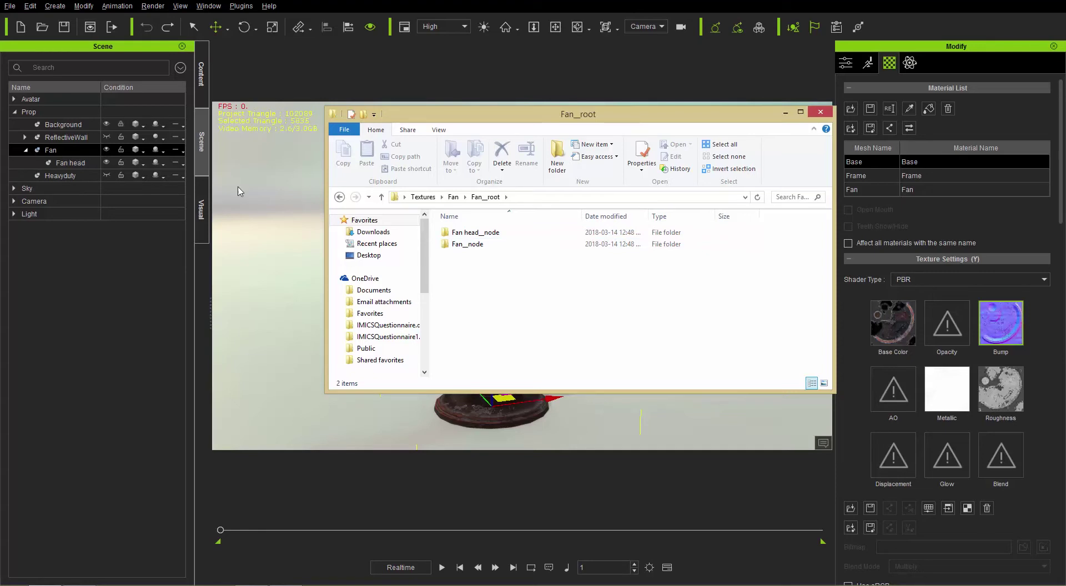
- Select the Fan head sub-prop in iClone to compare its materials with the Fan head__node folder, and return to File Explorer
{"action": "left_click", "coordinate": [479, 237]}
{"action": "left_click", "coordinate": [77, 165]}
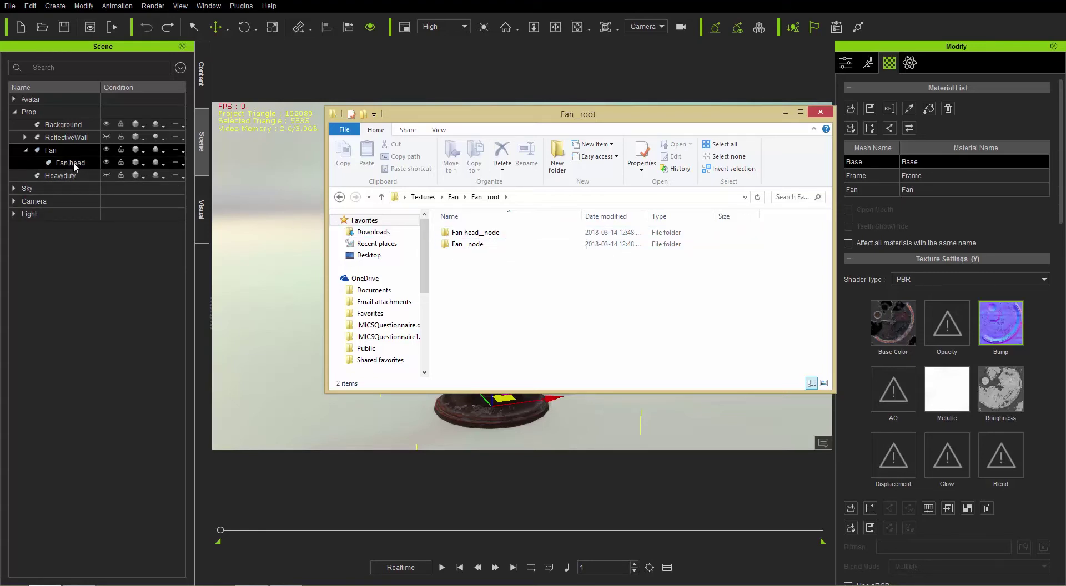
{"action": "left_click", "coordinate": [475, 236]}
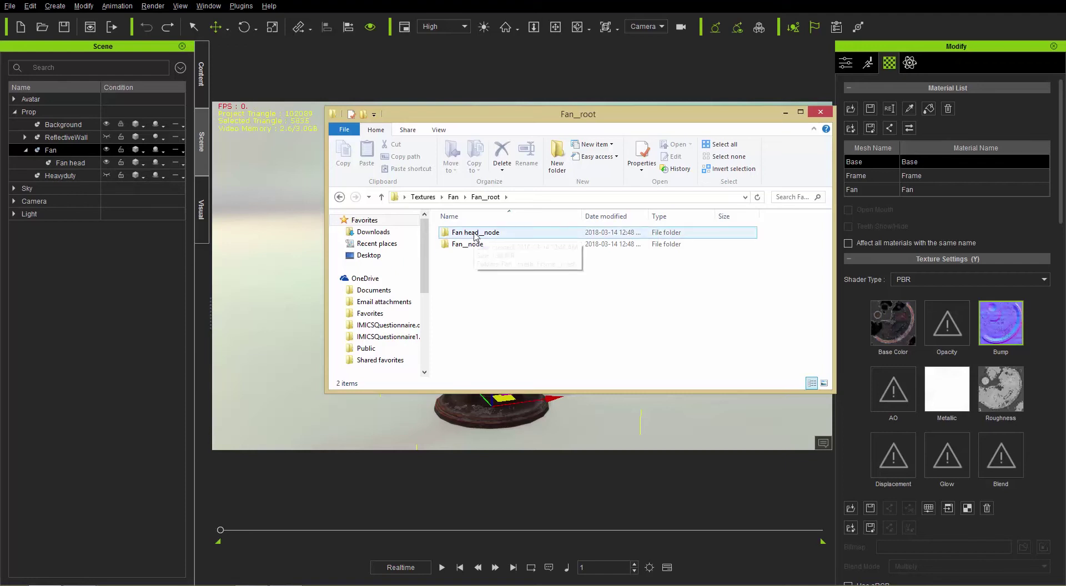
{"action": "left_click", "coordinate": [79, 164]}
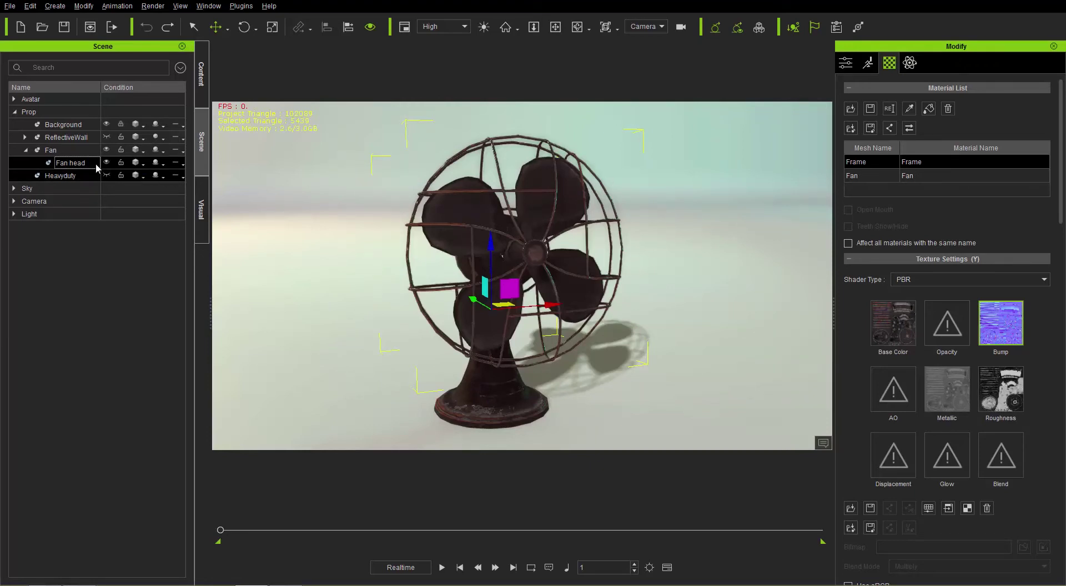
{"action": "key", "text": "alt+Tab"}
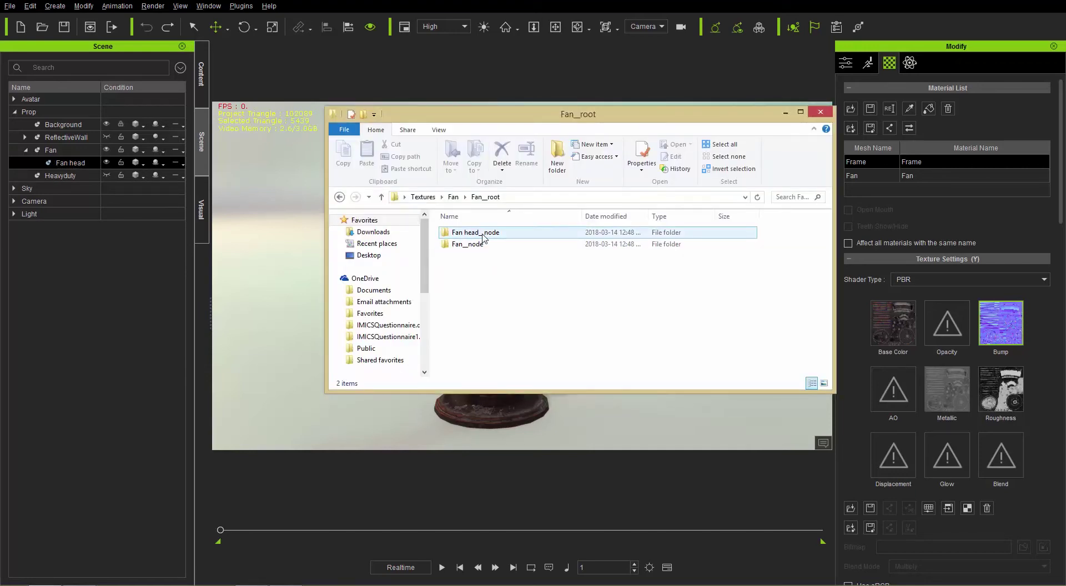
- Open Fan__material under Fan head__node and Fan__mesh, and compare its textures with the Fan material in iClone
{"action": "double_click", "coordinate": [483, 234]}
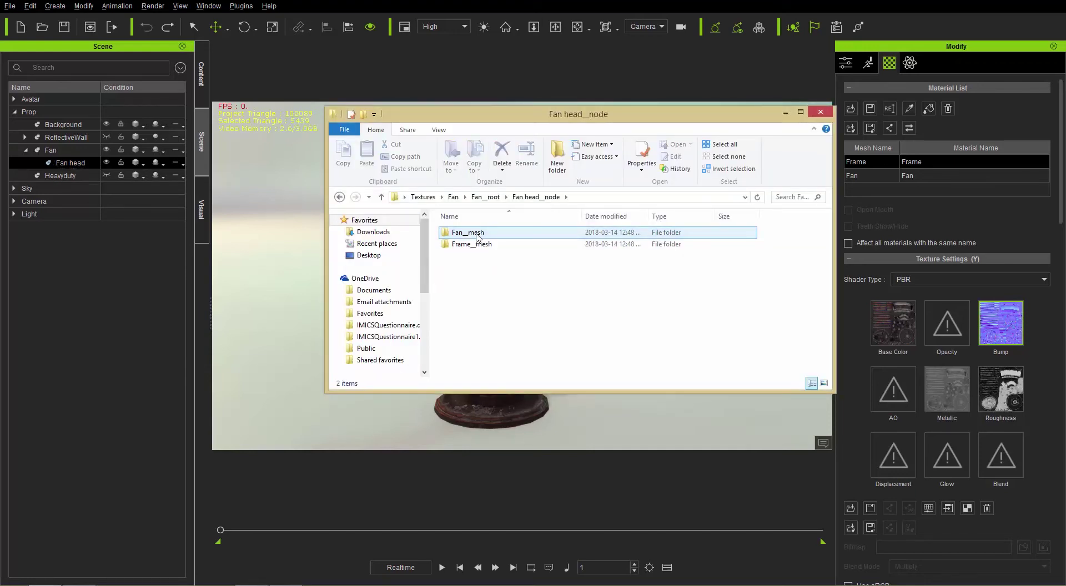
{"action": "left_click", "coordinate": [476, 234]}
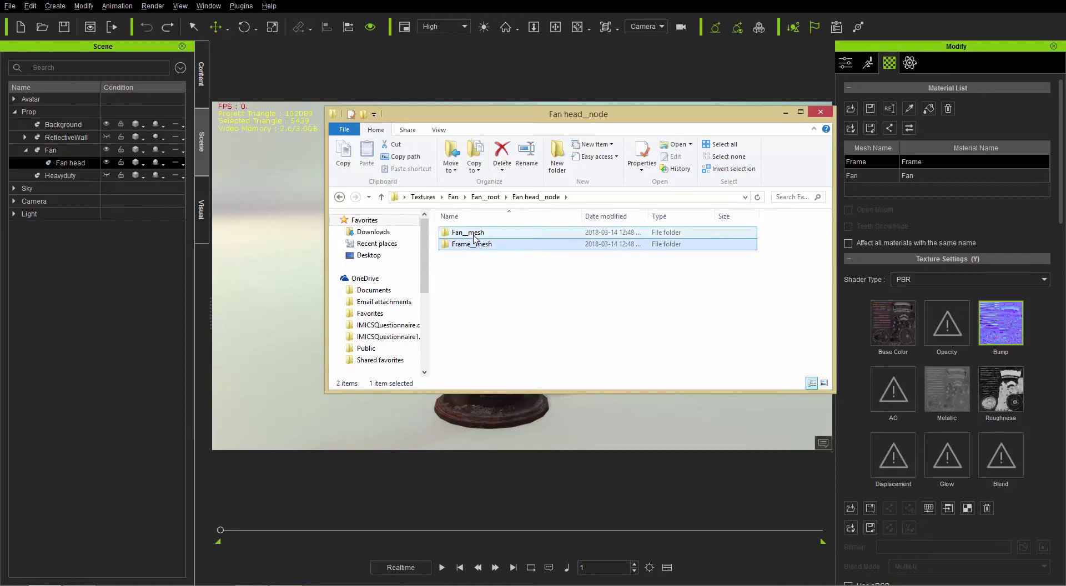
{"action": "double_click", "coordinate": [477, 234]}
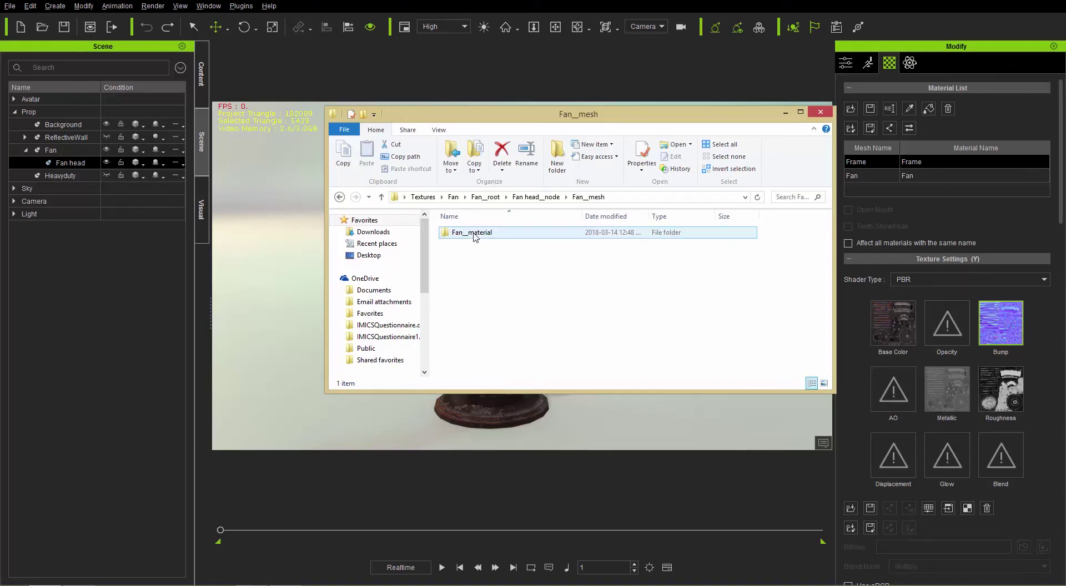
{"action": "double_click", "coordinate": [477, 234]}
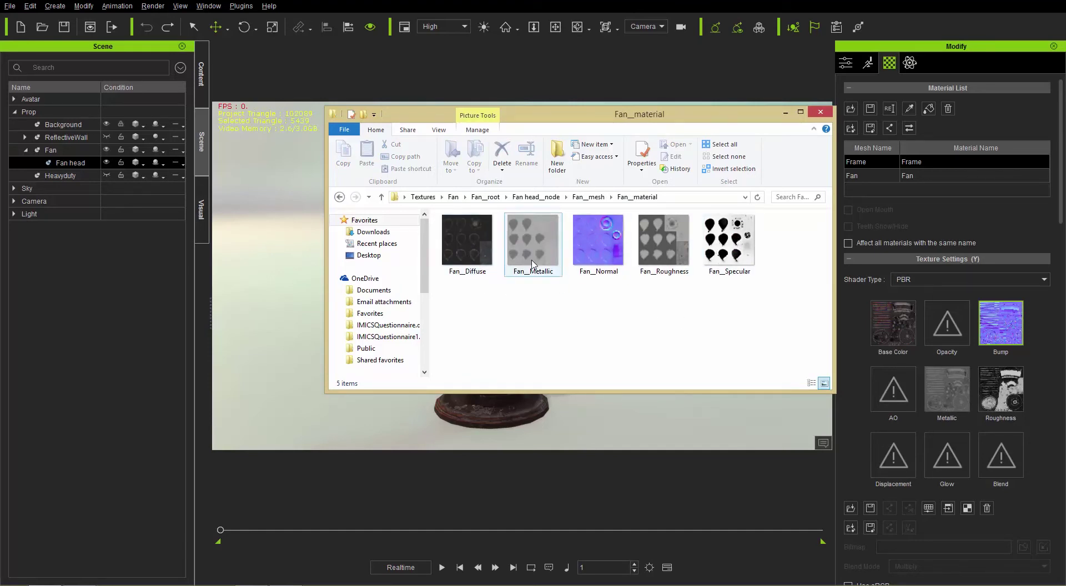
{"action": "left_click", "coordinate": [865, 178]}
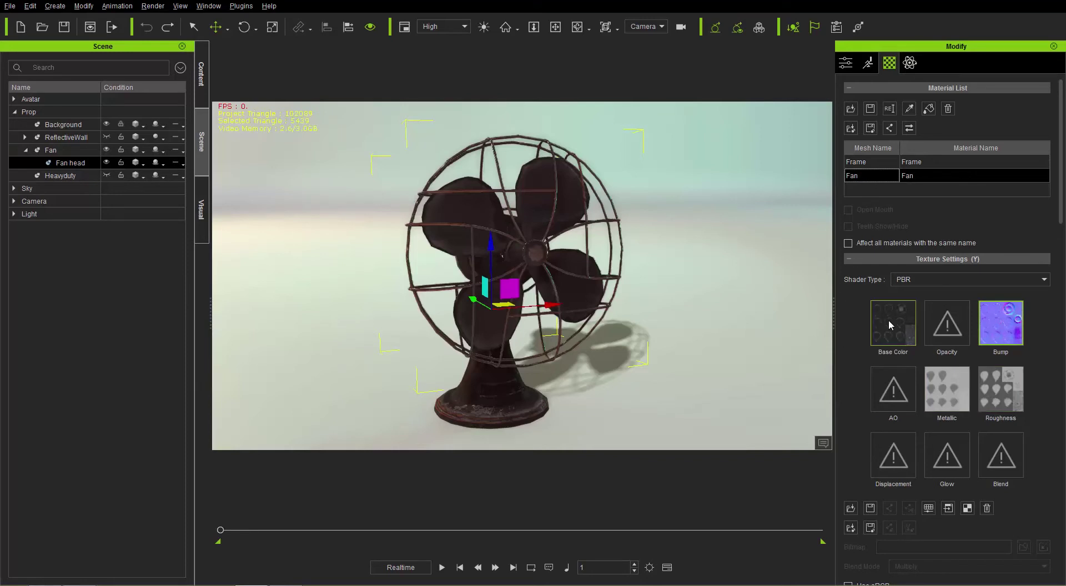
{"action": "key", "text": "alt+Tab"}
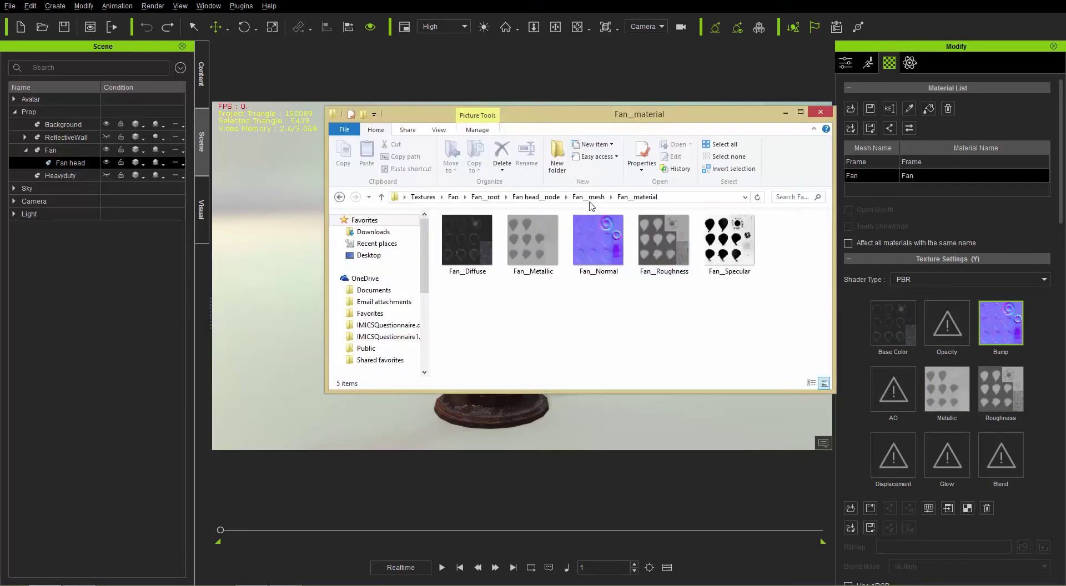
- Open the Frame__material folder under Fan head__node and Frame__mesh to inspect the exported Frame textures
{"action": "left_click", "coordinate": [584, 198]}
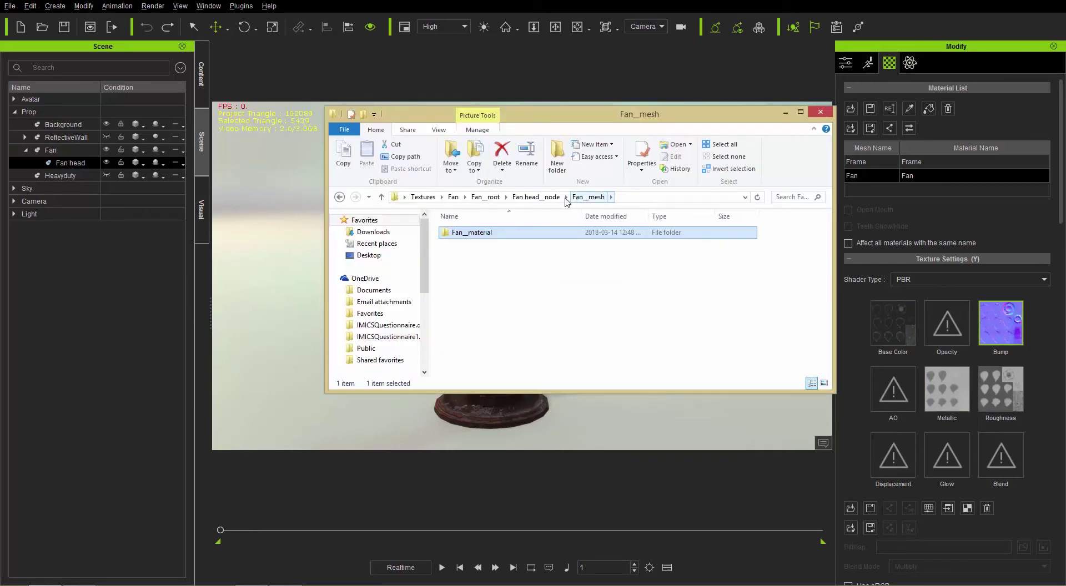
{"action": "left_click", "coordinate": [547, 198]}
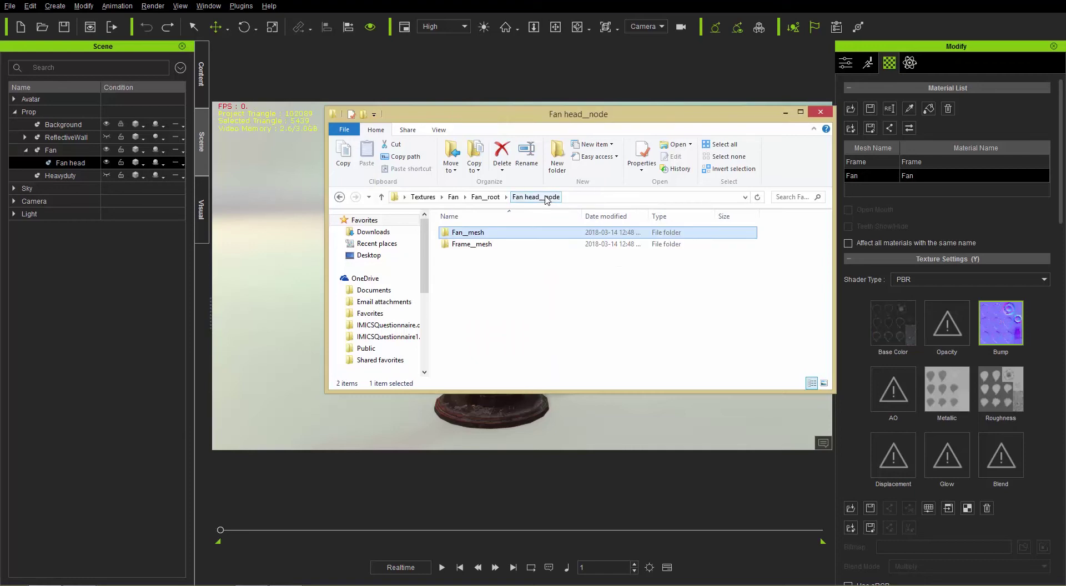
{"action": "double_click", "coordinate": [485, 246]}
{"action": "double_click", "coordinate": [484, 235]}
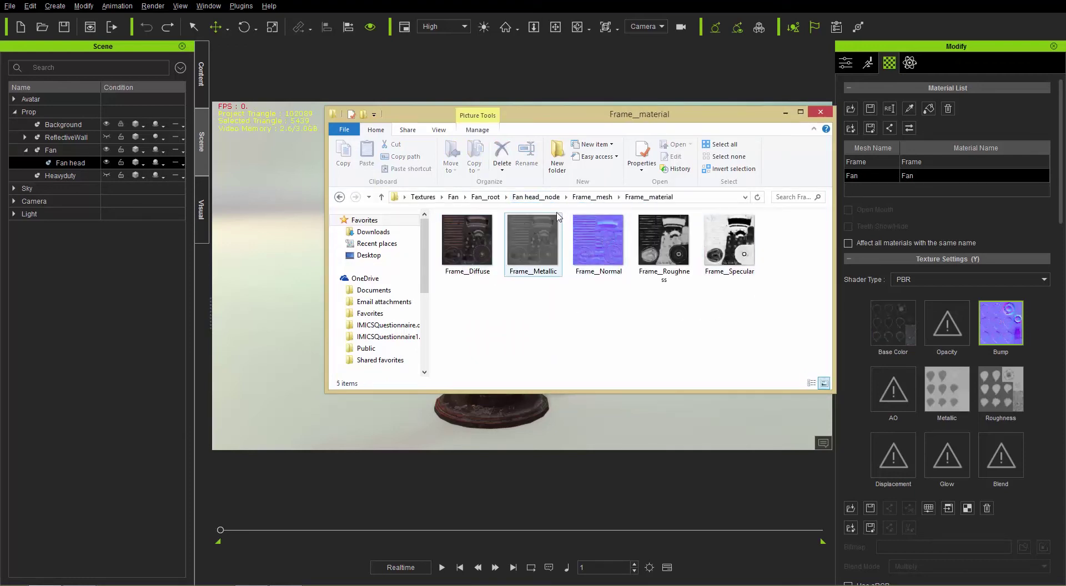
- Inspect the exported Base textures in Base__material under Fan__node and Base__mesh, and go back to the Textures folder
{"action": "left_click", "coordinate": [485, 197]}
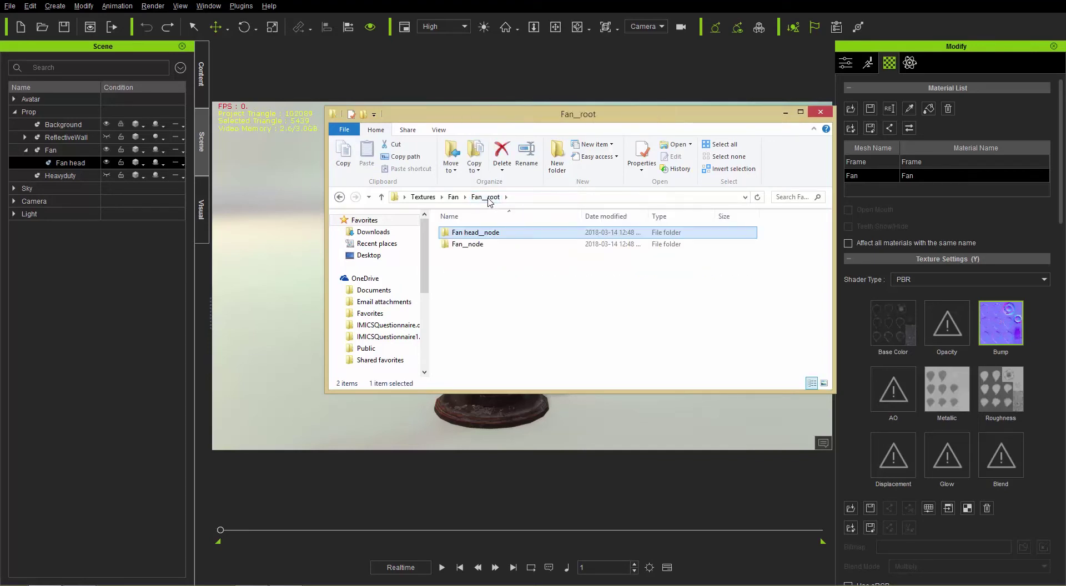
{"action": "double_click", "coordinate": [471, 246]}
{"action": "double_click", "coordinate": [471, 234]}
{"action": "double_click", "coordinate": [473, 234]}
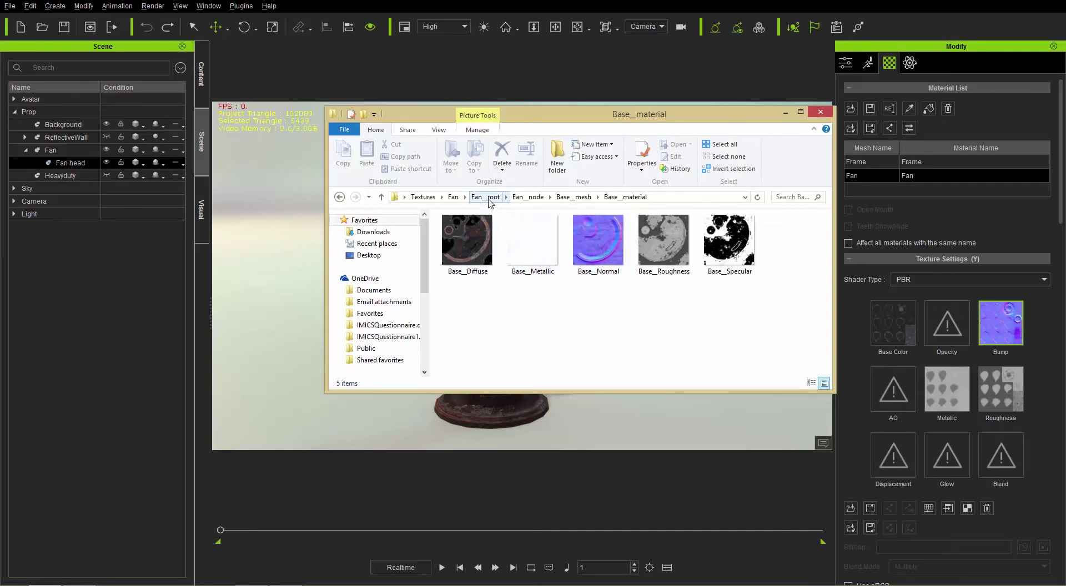
{"action": "left_click", "coordinate": [423, 197]}
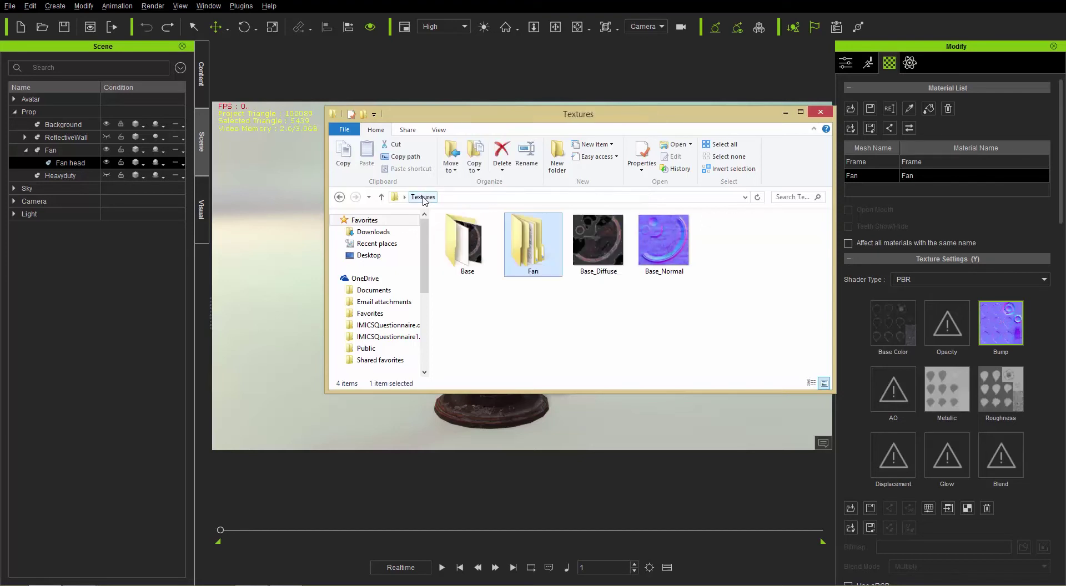
- Switch to iClone and save the Fan prop's Base material as an iClone material file named Base Material in the Textures folder
{"action": "left_click", "coordinate": [945, 55]}
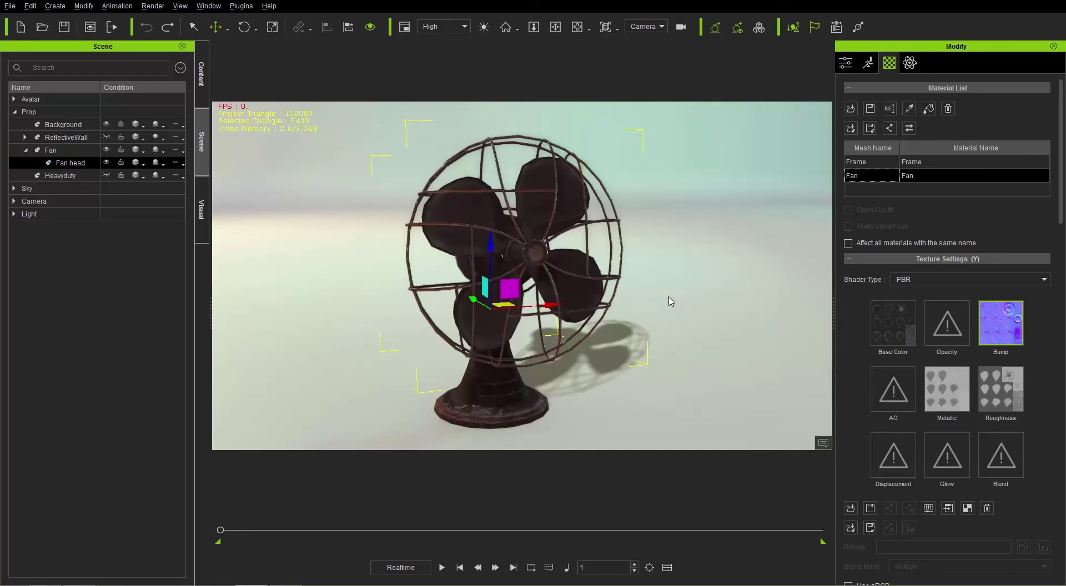
{"action": "left_click", "coordinate": [49, 151]}
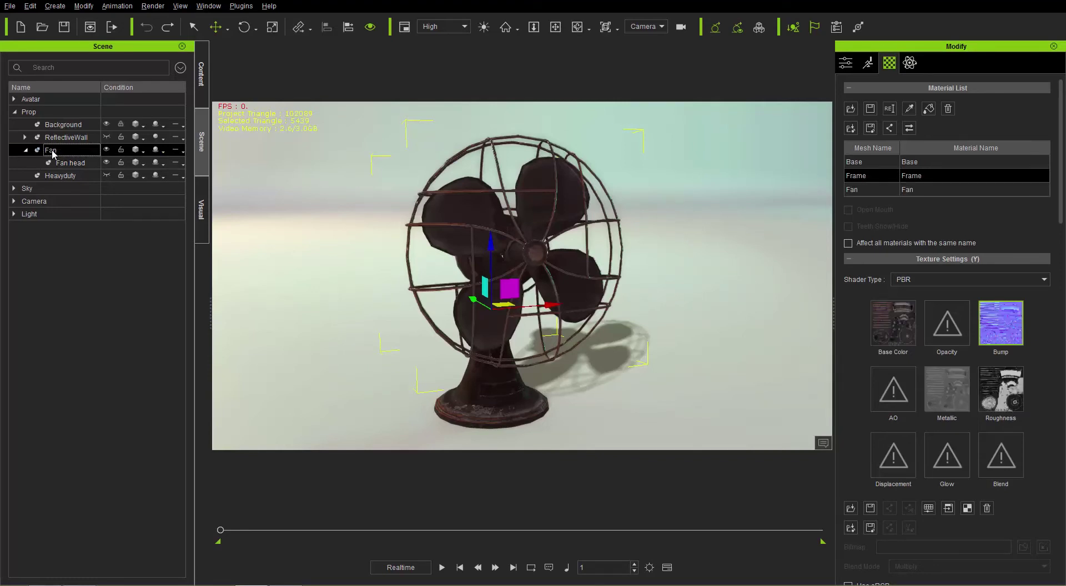
{"action": "left_click", "coordinate": [879, 164]}
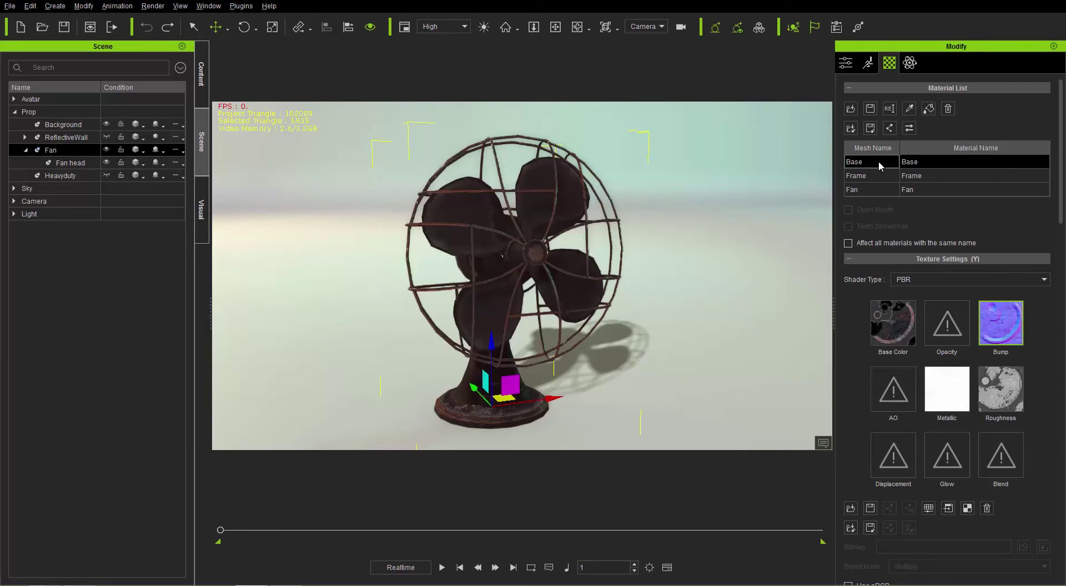
{"action": "left_click", "coordinate": [872, 111]}
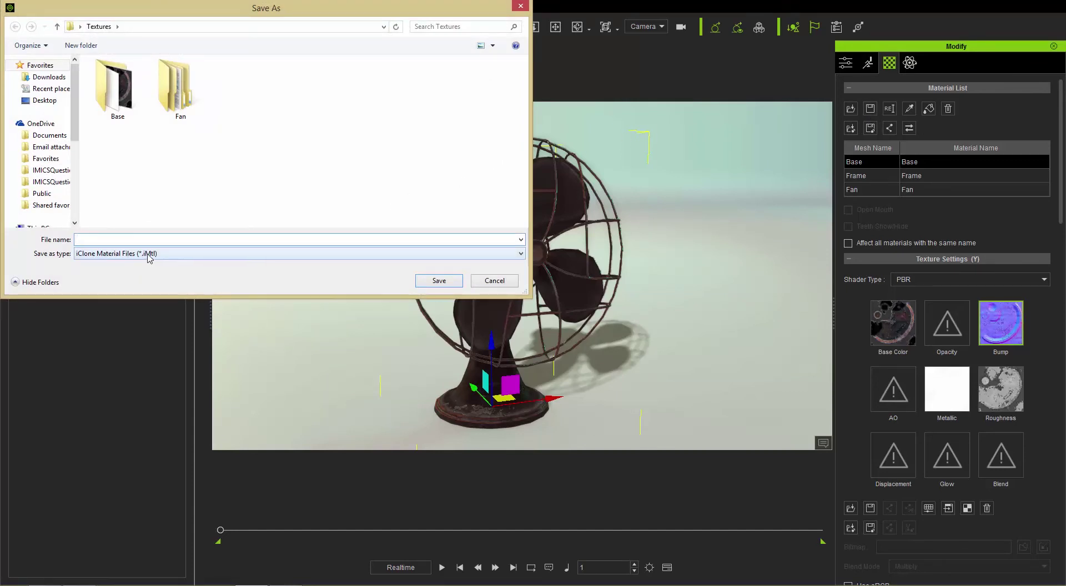
{"action": "type", "text": "Base"}
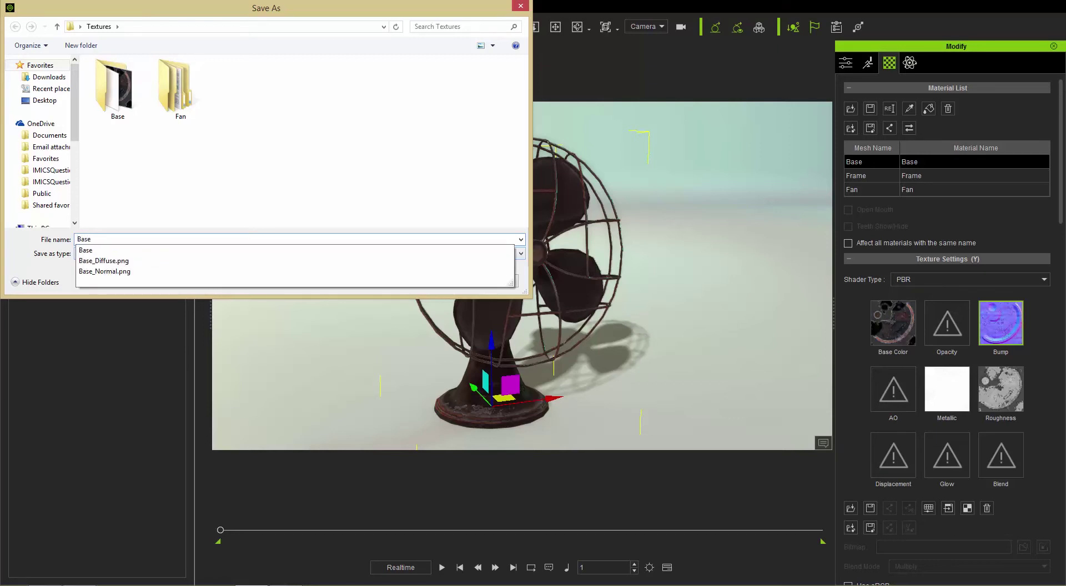
{"action": "left_click", "coordinate": [36, 255]}
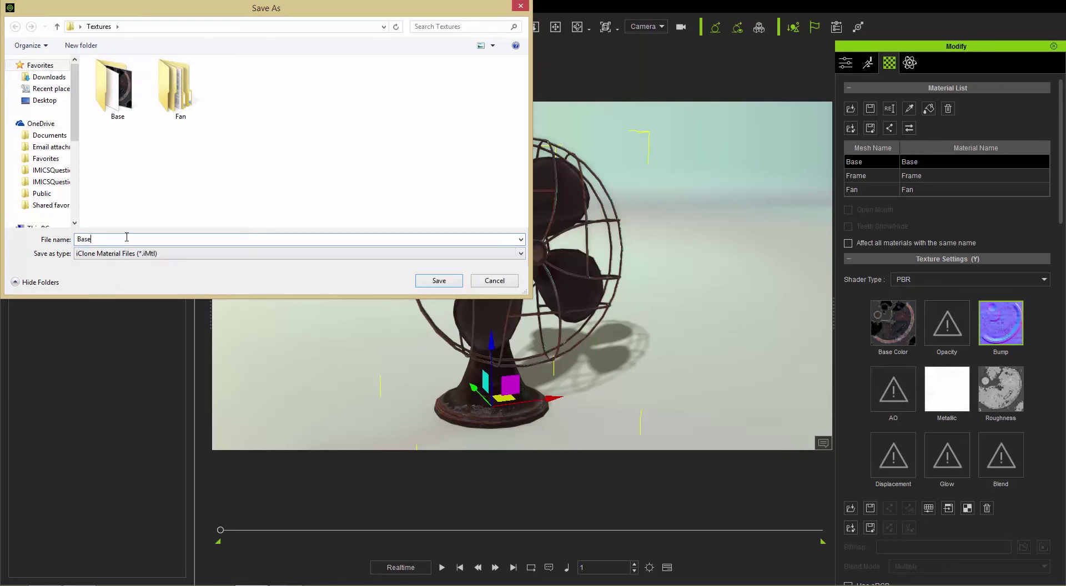
{"action": "left_click", "coordinate": [438, 281]}
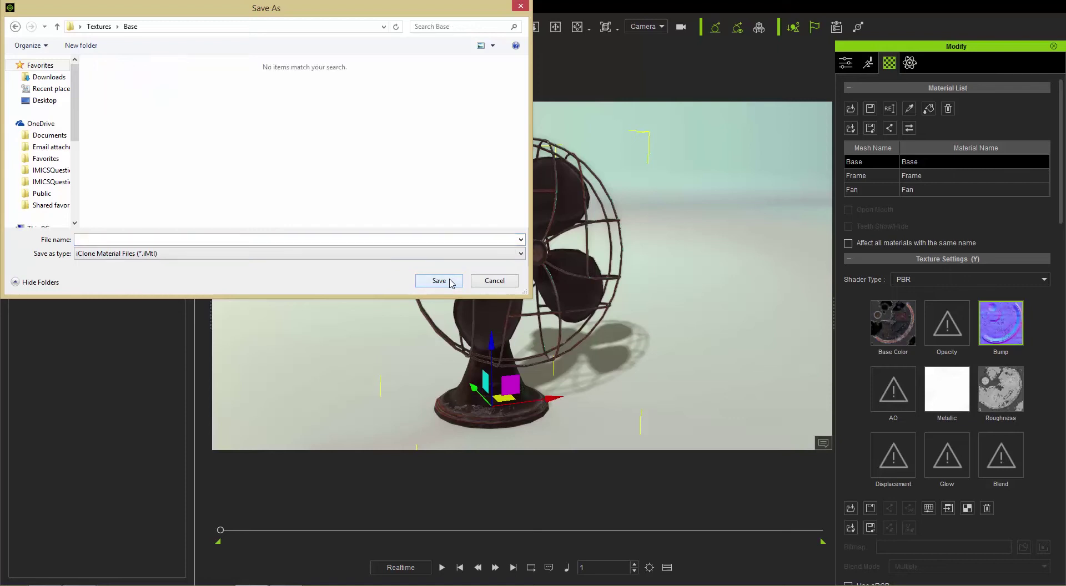
{"action": "left_click", "coordinate": [99, 27]}
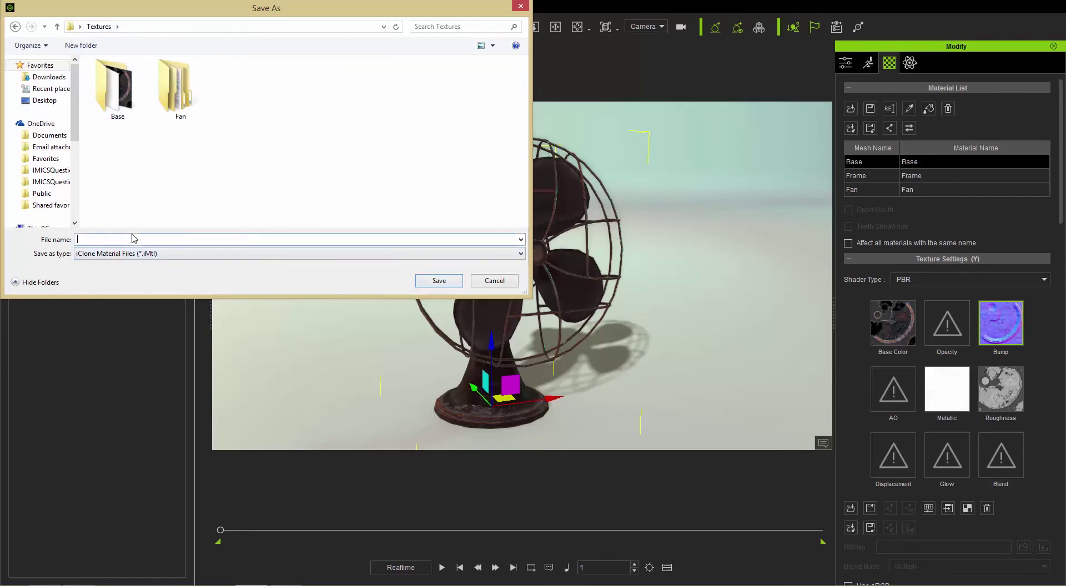
{"action": "type", "text": "Base Material"}
{"action": "left_click", "coordinate": [439, 281]}
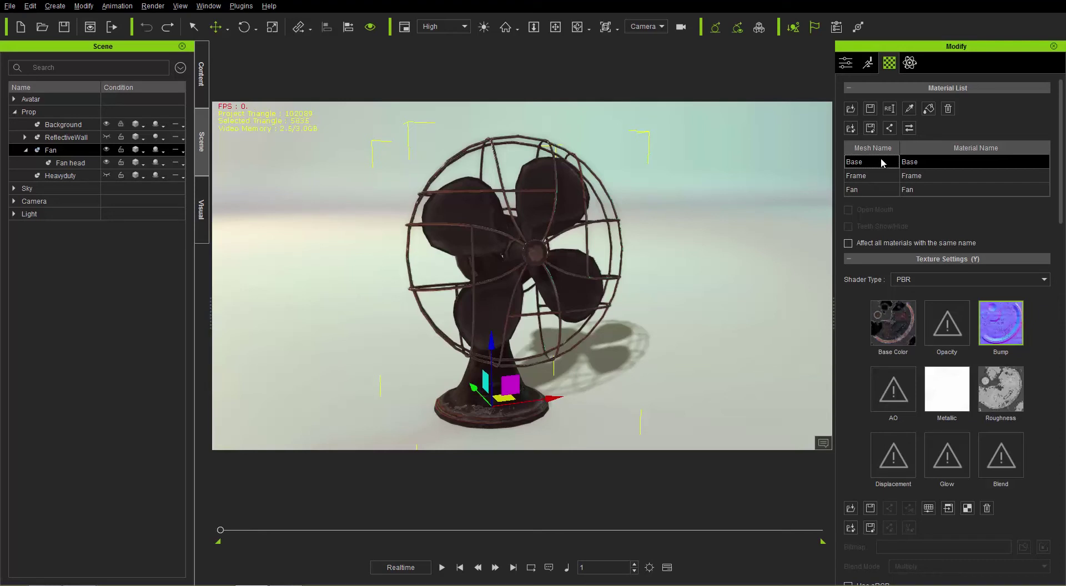
- Clear the Base material from the Fan prop, and look up the saved Base Material file among the loadable iClone materials
{"action": "left_click", "coordinate": [948, 109]}
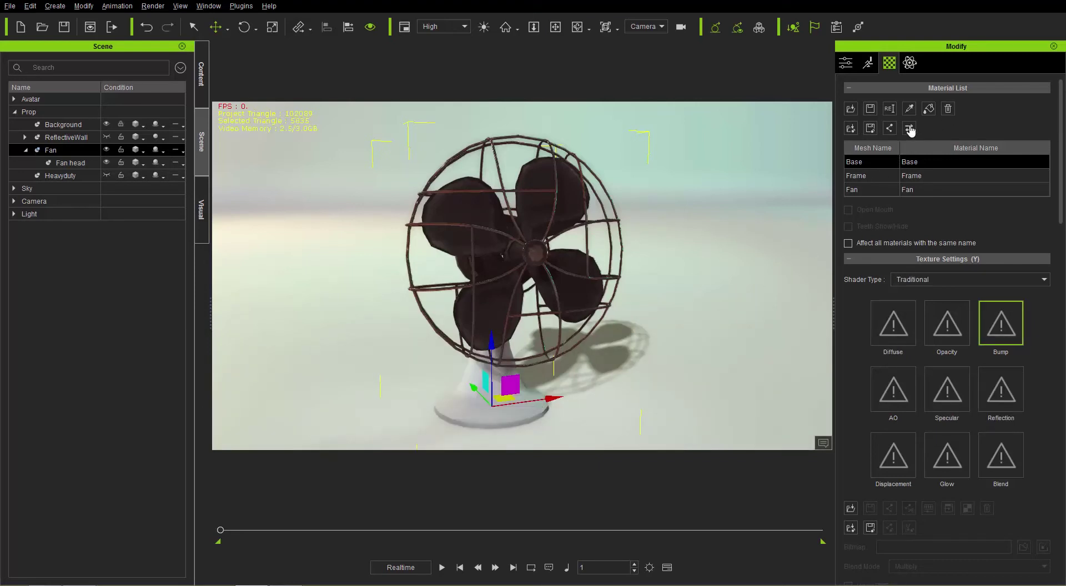
{"action": "left_click", "coordinate": [851, 110]}
{"action": "left_click", "coordinate": [257, 101]}
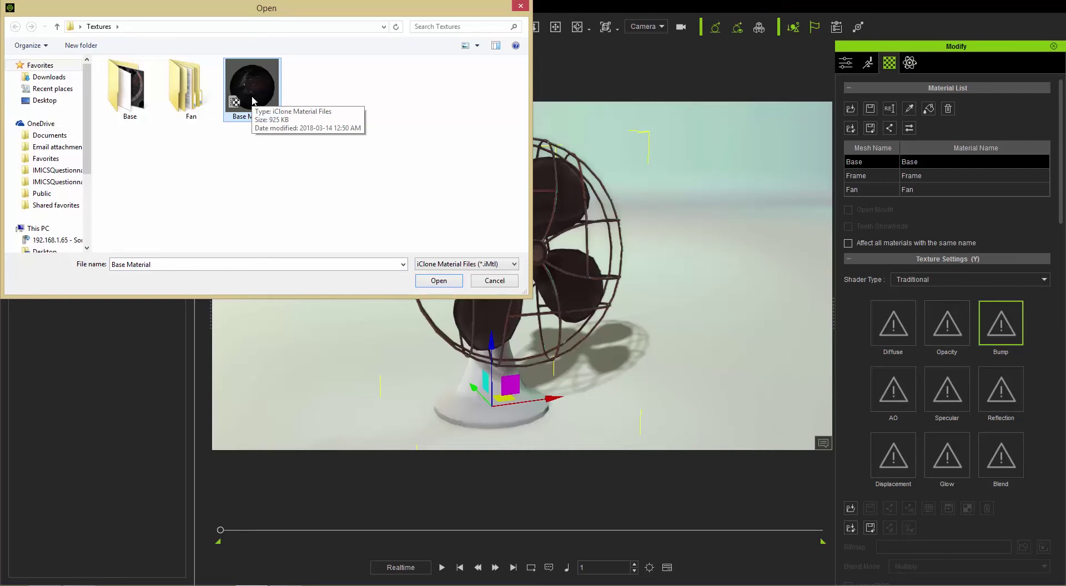
{"action": "left_click", "coordinate": [512, 281]}
- Apply the Base Material file from the Textures folder in File Explorer to the fan's base, and return to iClone
{"action": "key", "text": "alt+Tab"}
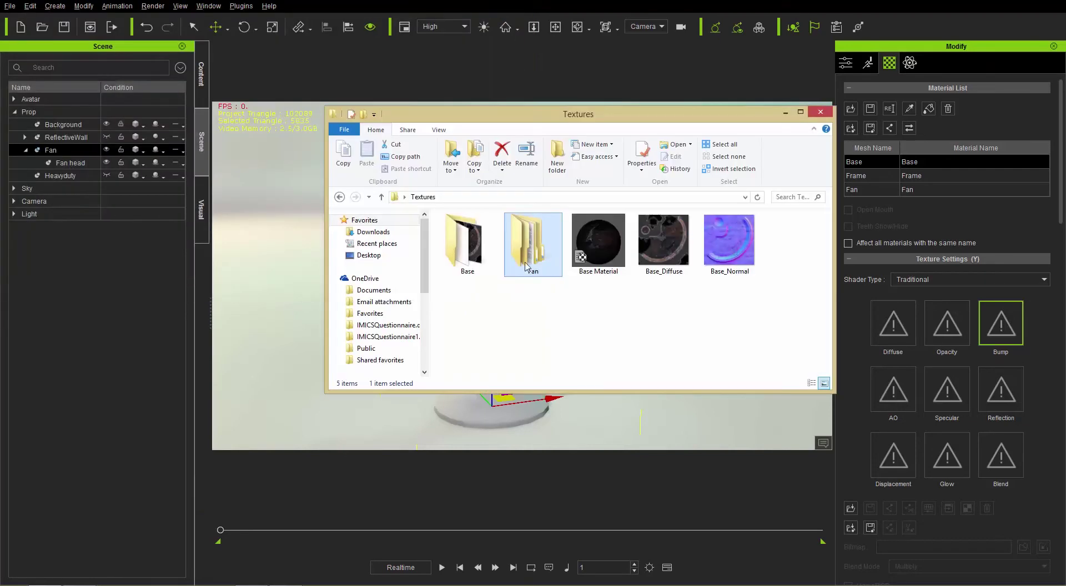
{"action": "left_click_drag", "start_coordinate": [602, 111], "coordinate": [840, 28]}
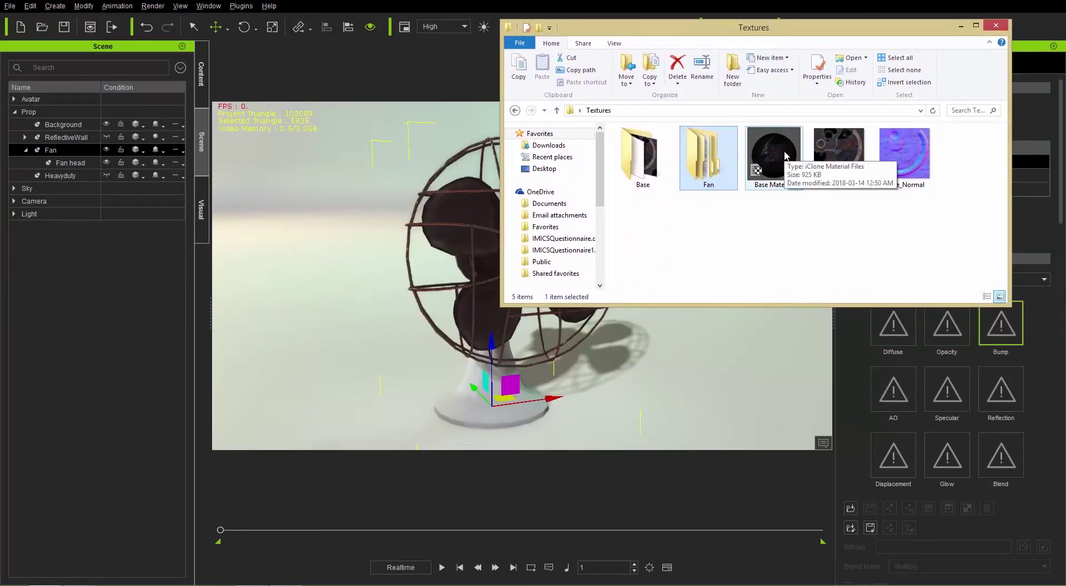
{"action": "left_click_drag", "start_coordinate": [784, 151], "coordinate": [475, 411]}
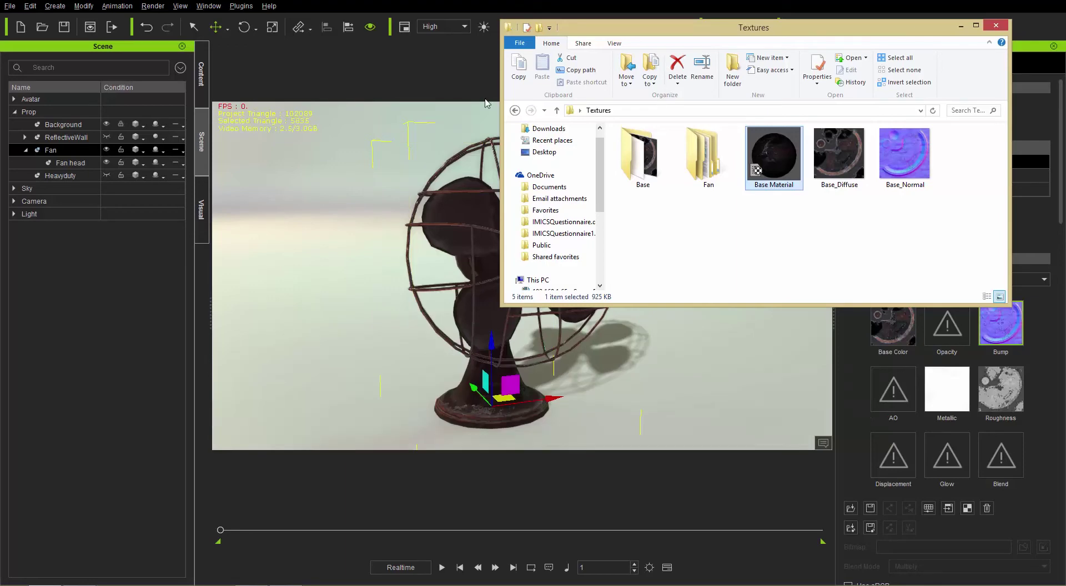
{"action": "left_click", "coordinate": [490, 1]}
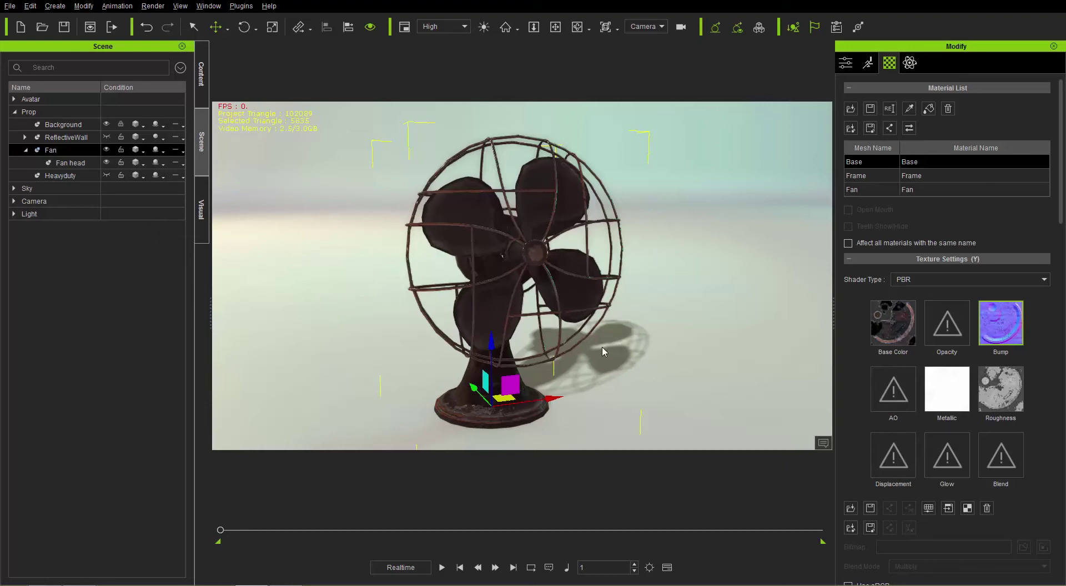
- In File Explorer, open the Base__Diffuse texture from Base__material under Fan__node and Base__mesh with Adobe Photoshop CC 2015
{"action": "key", "text": "alt+Tab"}
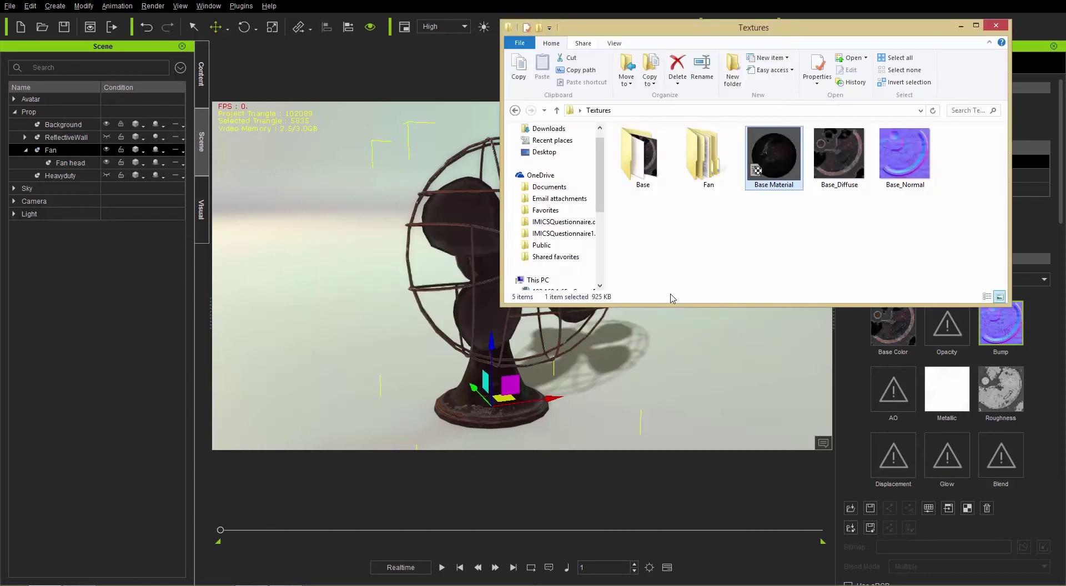
{"action": "double_click", "coordinate": [711, 165]}
{"action": "double_click", "coordinate": [654, 146]}
{"action": "left_click", "coordinate": [650, 159]}
{"action": "double_click", "coordinate": [651, 159]}
{"action": "double_click", "coordinate": [648, 149]}
{"action": "double_click", "coordinate": [648, 148]}
{"action": "right_click", "coordinate": [642, 164]}
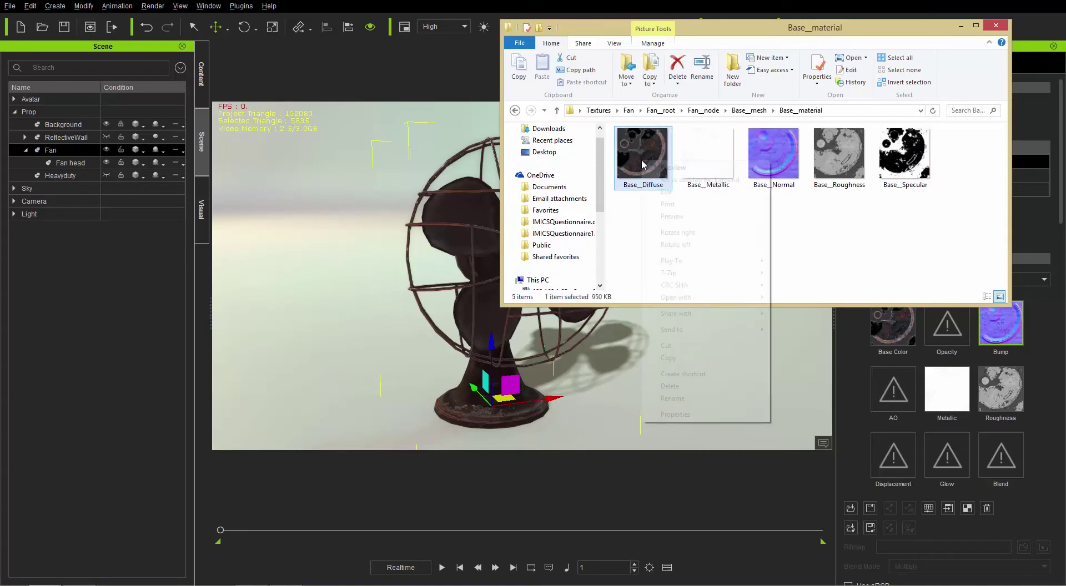
{"action": "mouse_move", "coordinate": [698, 299]}
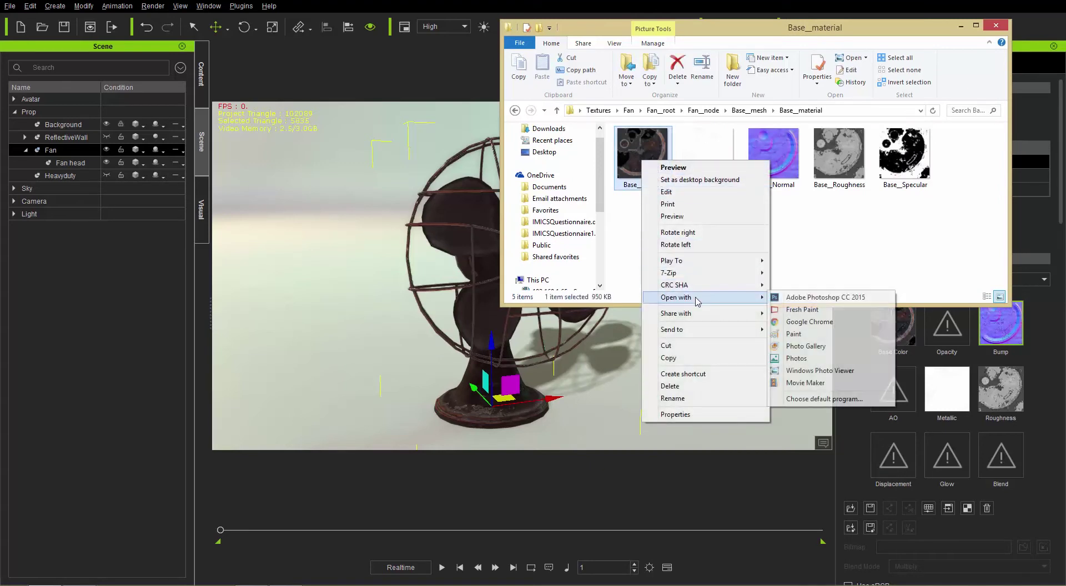
{"action": "left_click", "coordinate": [808, 298]}
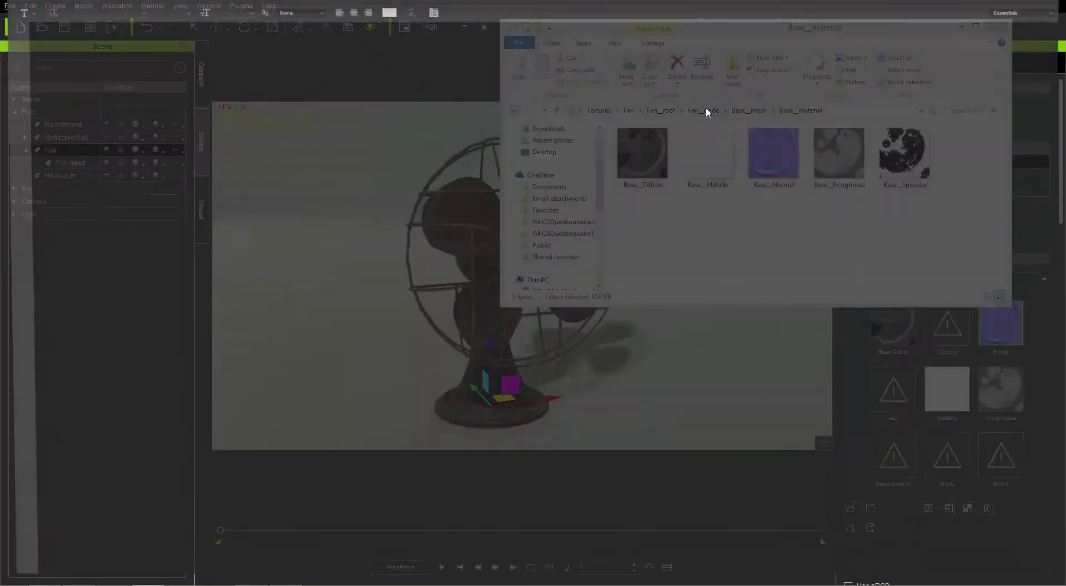
- Let Base__Diffuse.png load in Photoshop, and switch back to the Base__material folder in File Explorer
{"action": "key", "text": "alt+Tab"}
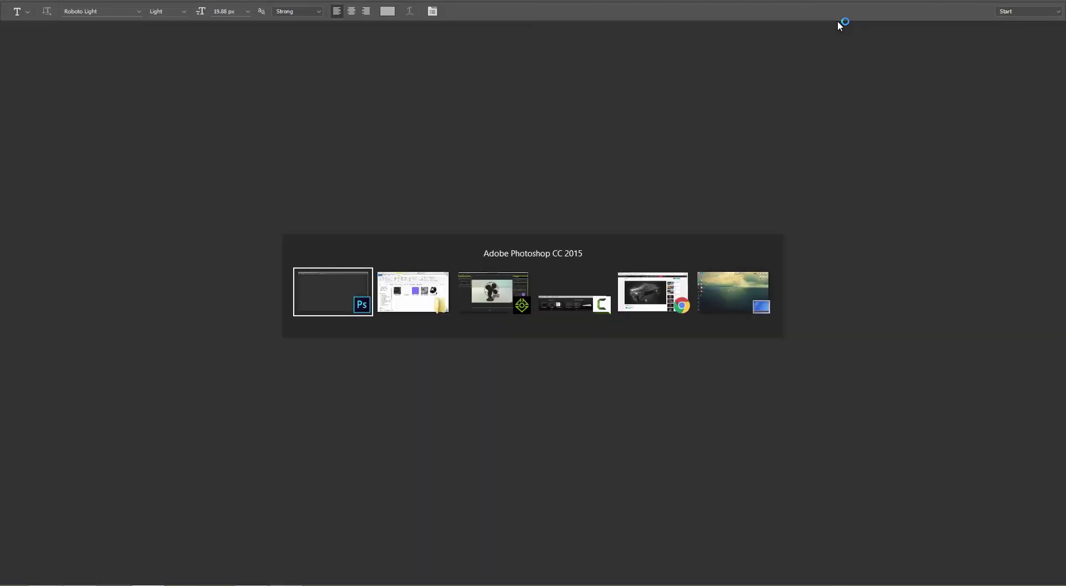
{"action": "key", "text": "alt+Tab"}
{"action": "key", "text": "alt+Tab"}
{"action": "key", "text": "alt+Tab"}
{"action": "key", "text": "alt+Tab"}
{"action": "key", "text": "alt+Tab"}
{"action": "key", "text": "alt+Tab"}
{"action": "key", "text": "alt+Tab"}
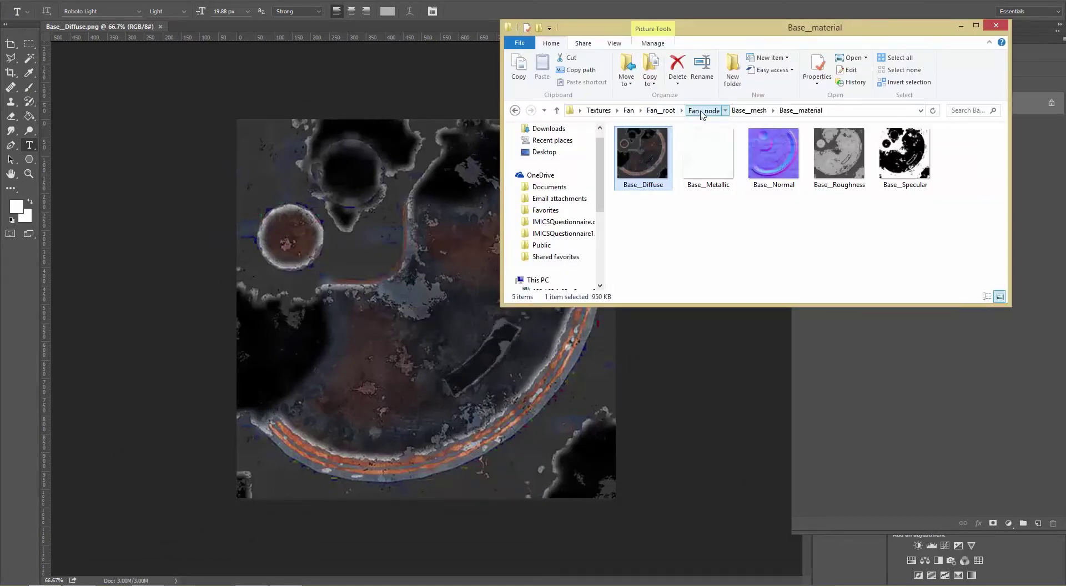
- Open the Fan__Diffuse texture from Fan__material under Fan head__node and Fan__mesh with Adobe Photoshop CC 2015
{"action": "left_click", "coordinate": [701, 112]}
{"action": "left_click", "coordinate": [661, 111]}
{"action": "left_click", "coordinate": [658, 147]}
{"action": "double_click", "coordinate": [658, 147]}
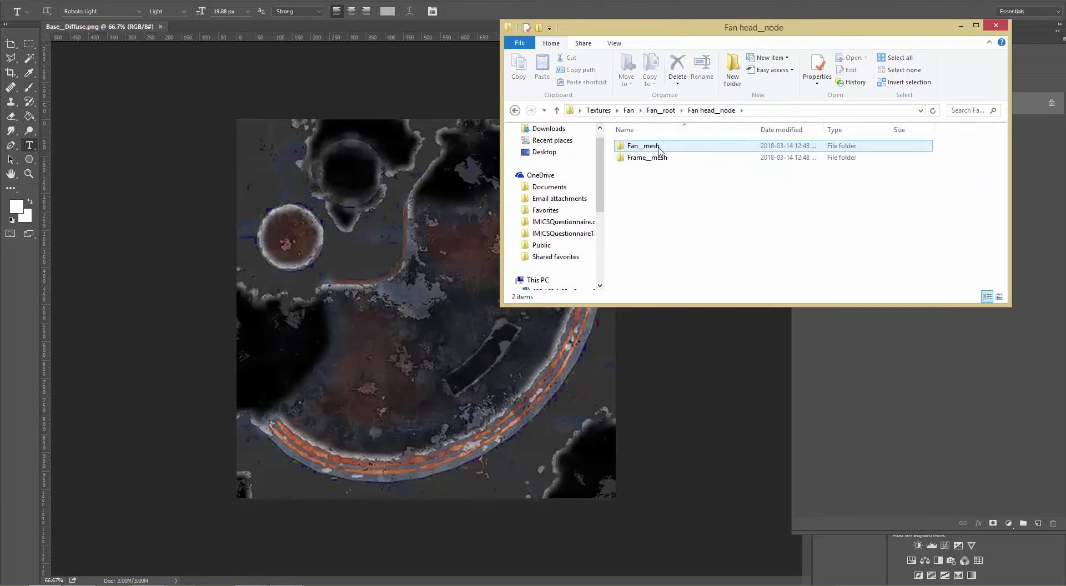
{"action": "double_click", "coordinate": [644, 146]}
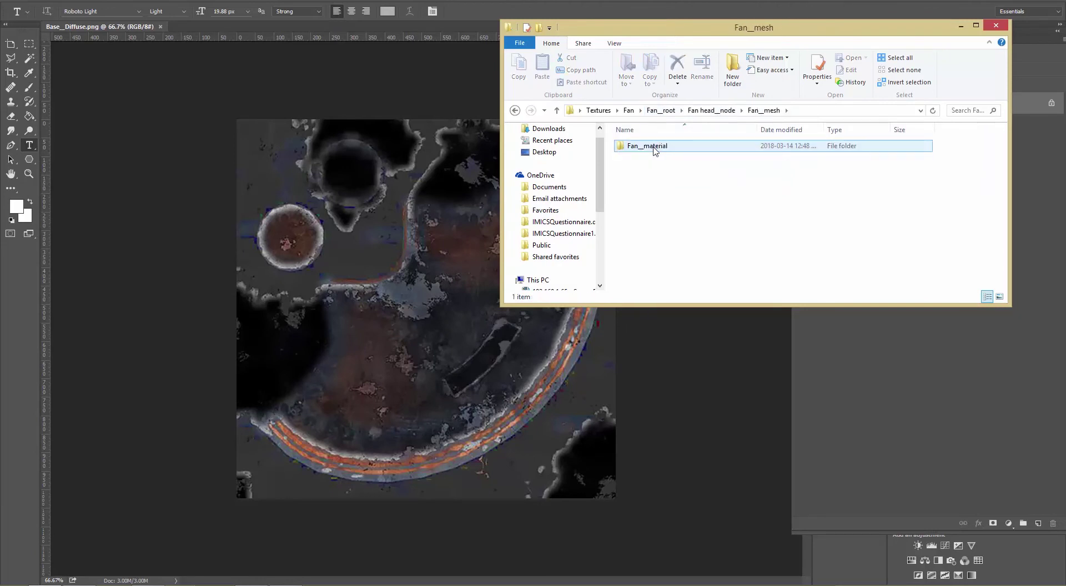
{"action": "double_click", "coordinate": [653, 148]}
{"action": "right_click", "coordinate": [651, 146]}
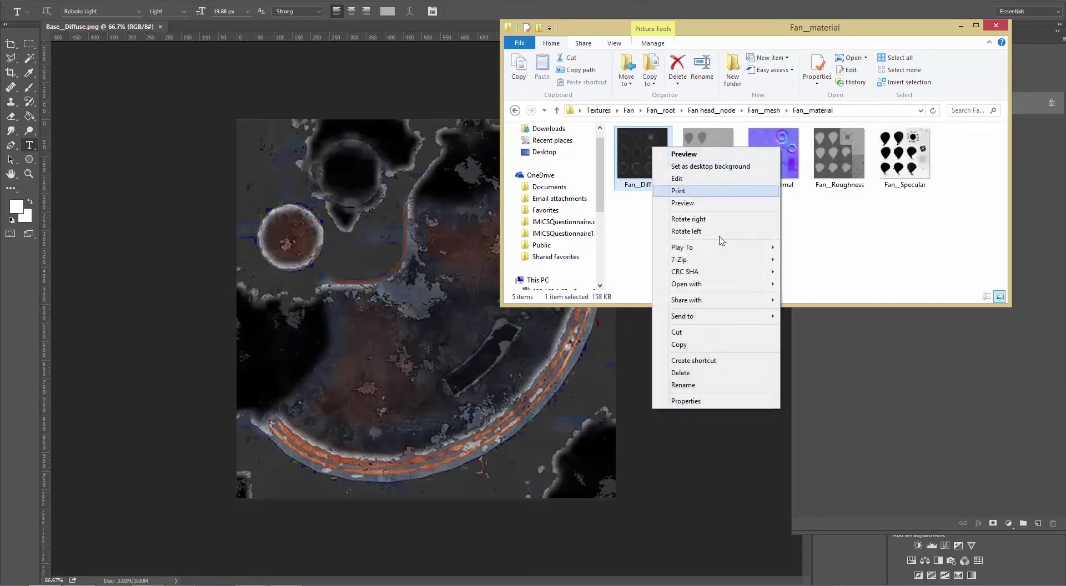
{"action": "mouse_move", "coordinate": [728, 284]}
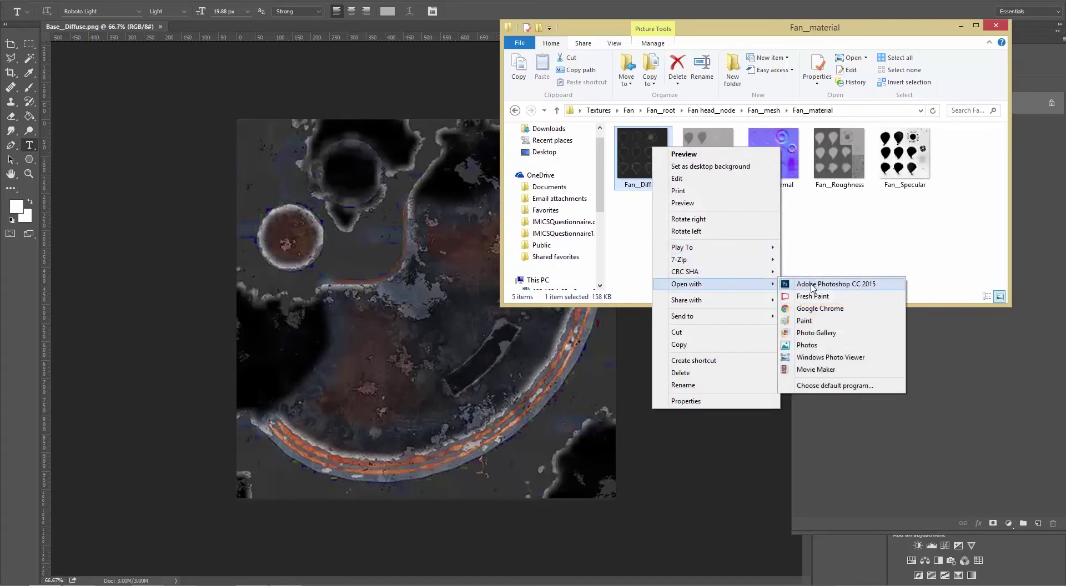
{"action": "left_click", "coordinate": [811, 285]}
- Return to File Explorer and open the Frame__Diffuse texture from Frame__material under Frame__mesh with Adobe Photoshop CC 2015
{"action": "key", "text": "alt+Tab"}
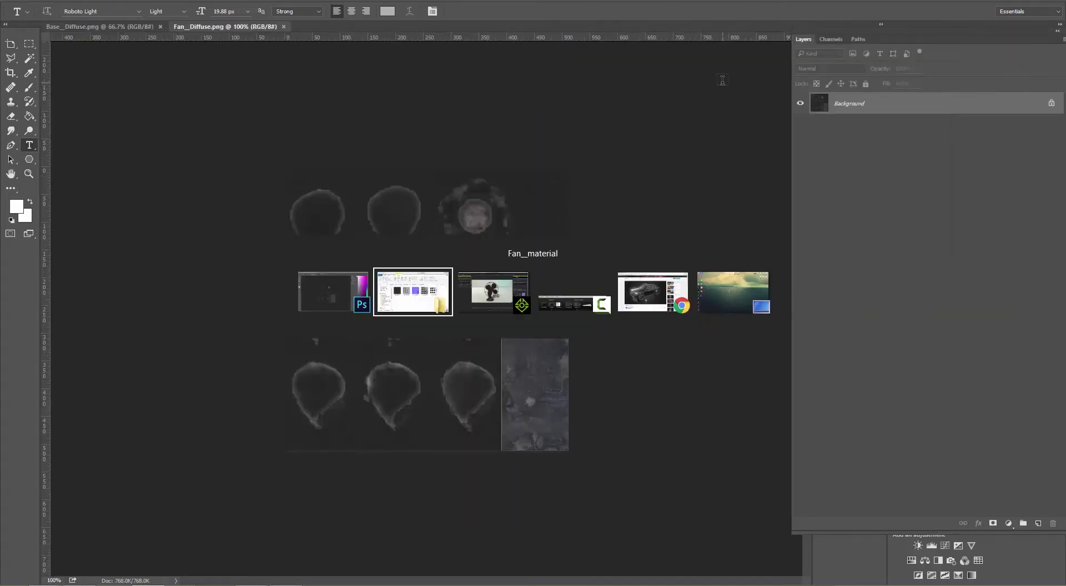
{"action": "left_click", "coordinate": [702, 110]}
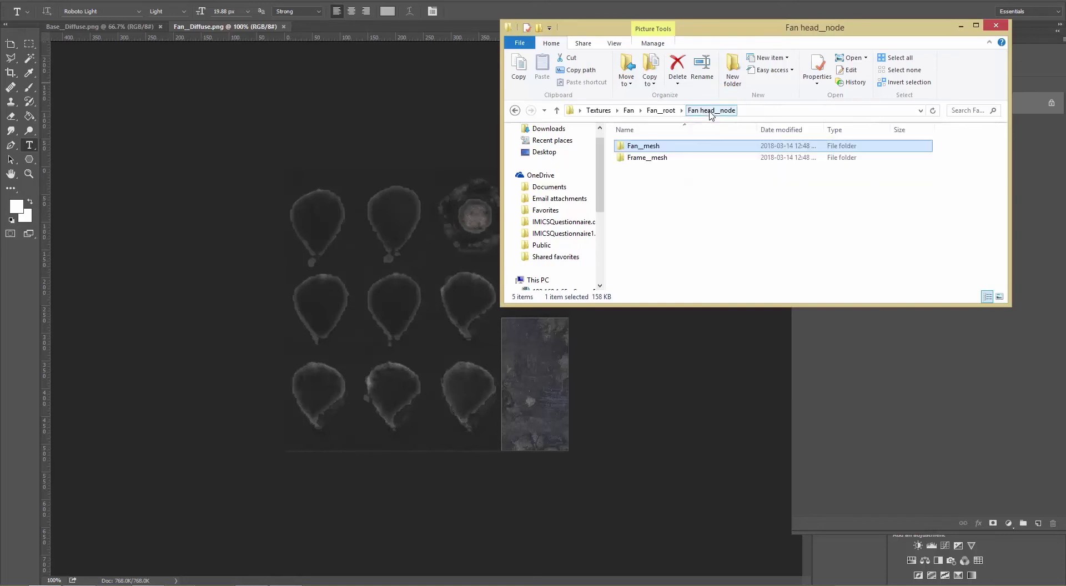
{"action": "double_click", "coordinate": [660, 159]}
{"action": "double_click", "coordinate": [656, 147]}
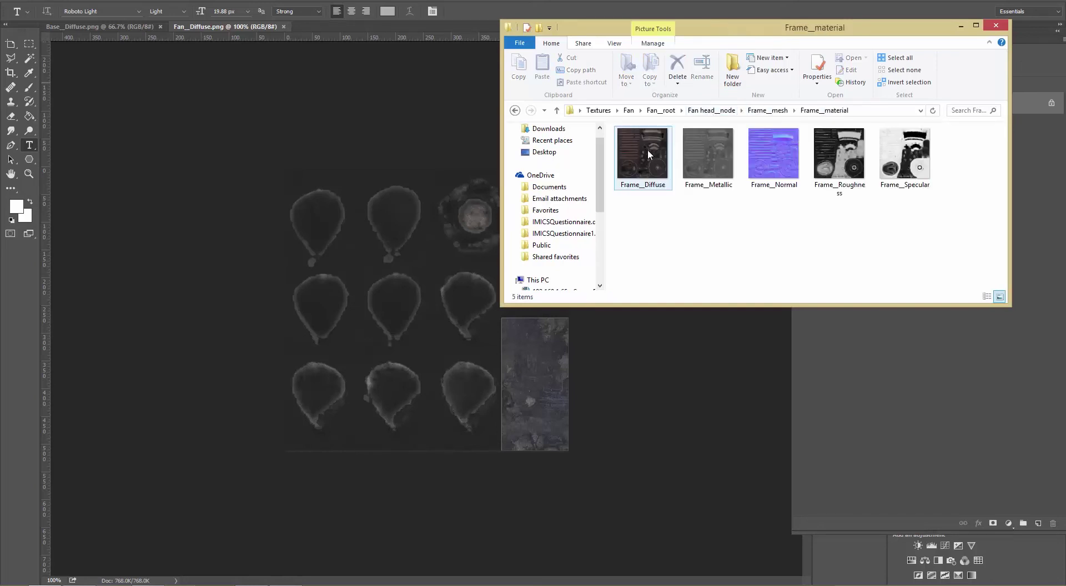
{"action": "right_click", "coordinate": [648, 149]}
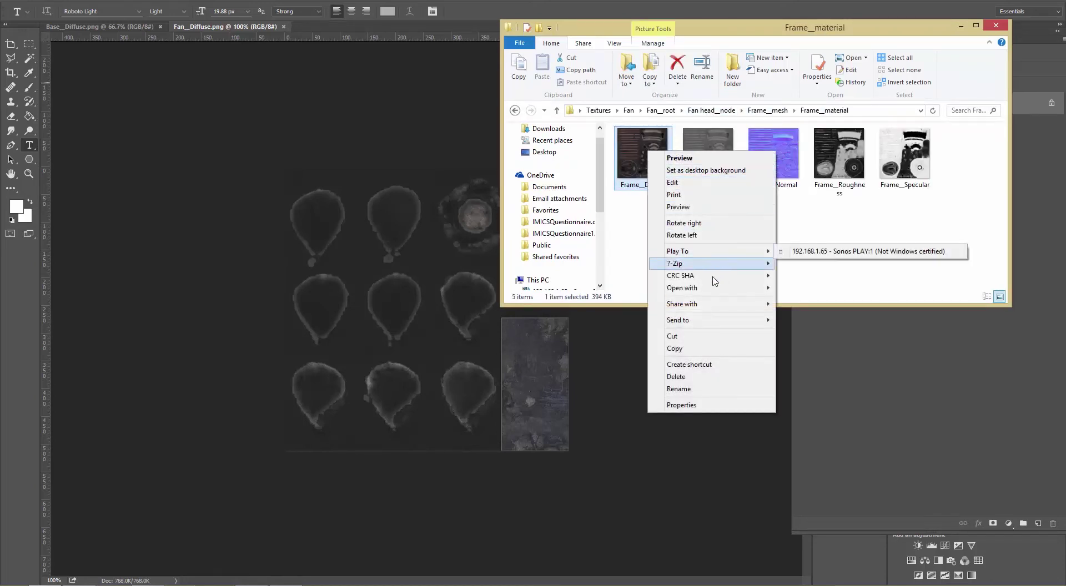
{"action": "mouse_move", "coordinate": [716, 288]}
{"action": "left_click", "coordinate": [812, 288]}
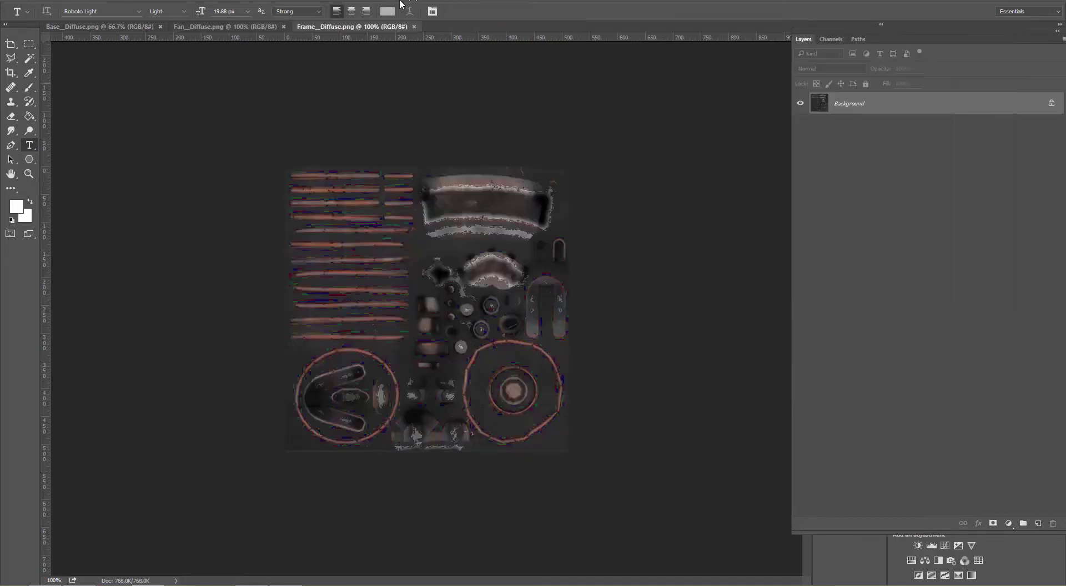
- Undock the Frame__Diffuse, Fan__Diffuse and Base__Diffuse images into floating windows placed beside each other
{"action": "left_click_drag", "start_coordinate": [362, 28], "coordinate": [520, 106]}
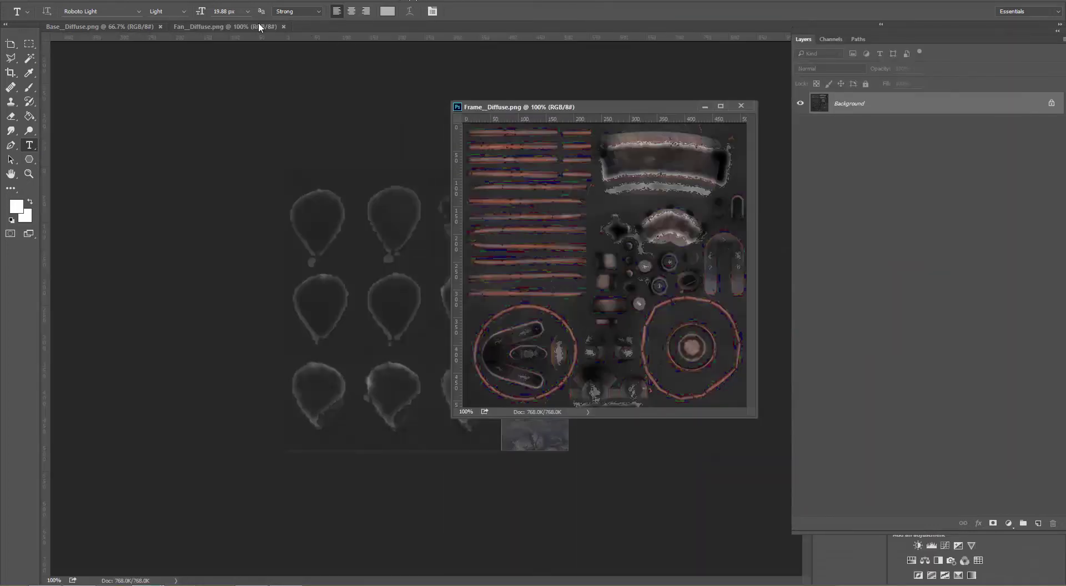
{"action": "left_click_drag", "start_coordinate": [249, 29], "coordinate": [398, 108]}
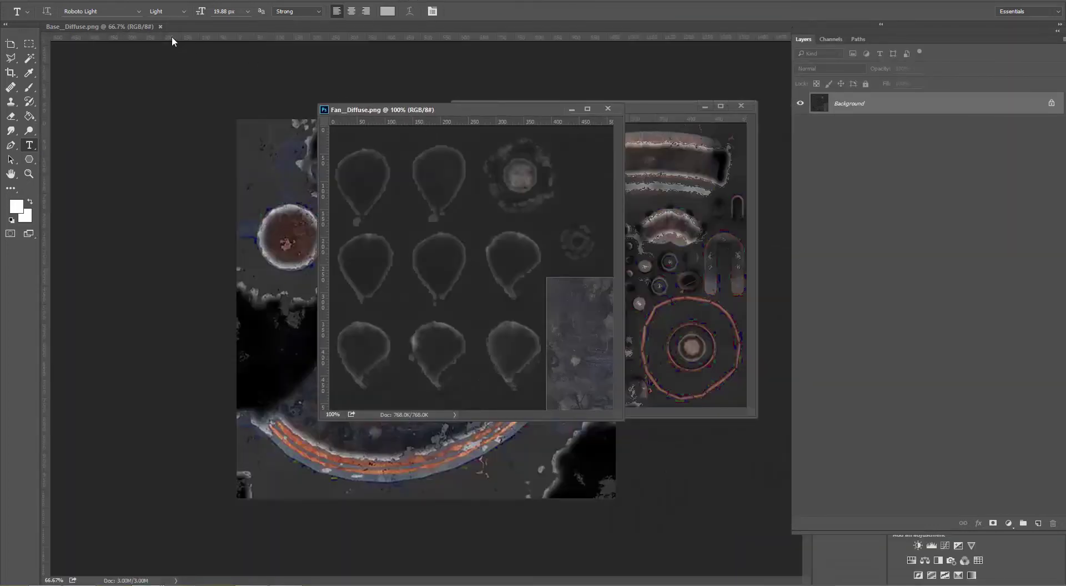
{"action": "left_click_drag", "start_coordinate": [118, 25], "coordinate": [173, 90]}
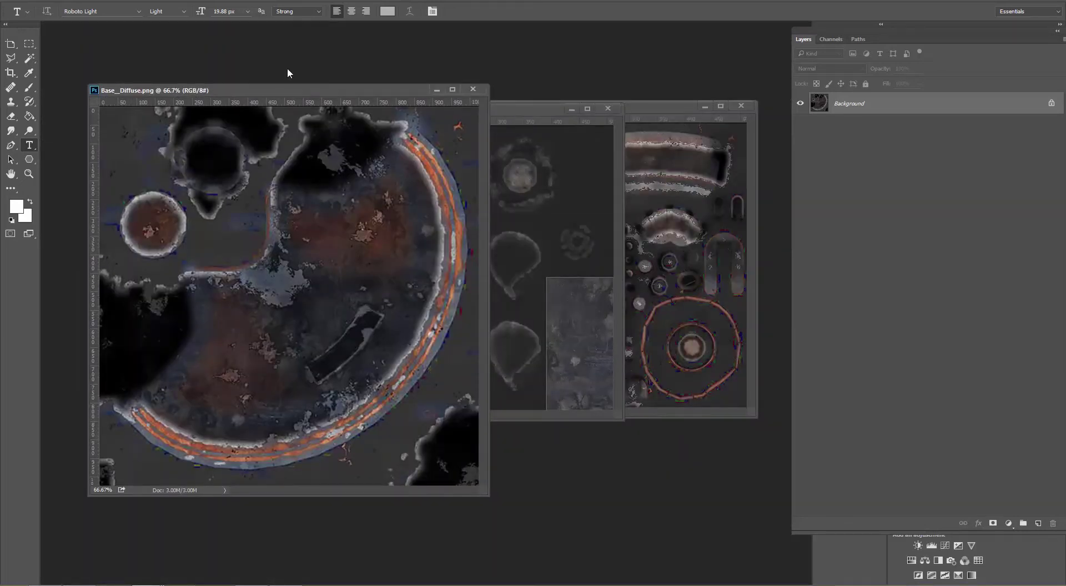
- Apply the Ink Outlines and Dark Strokes effects from the Filter Gallery together to Base__Diffuse.png
{"action": "left_click", "coordinate": [180, 2]}
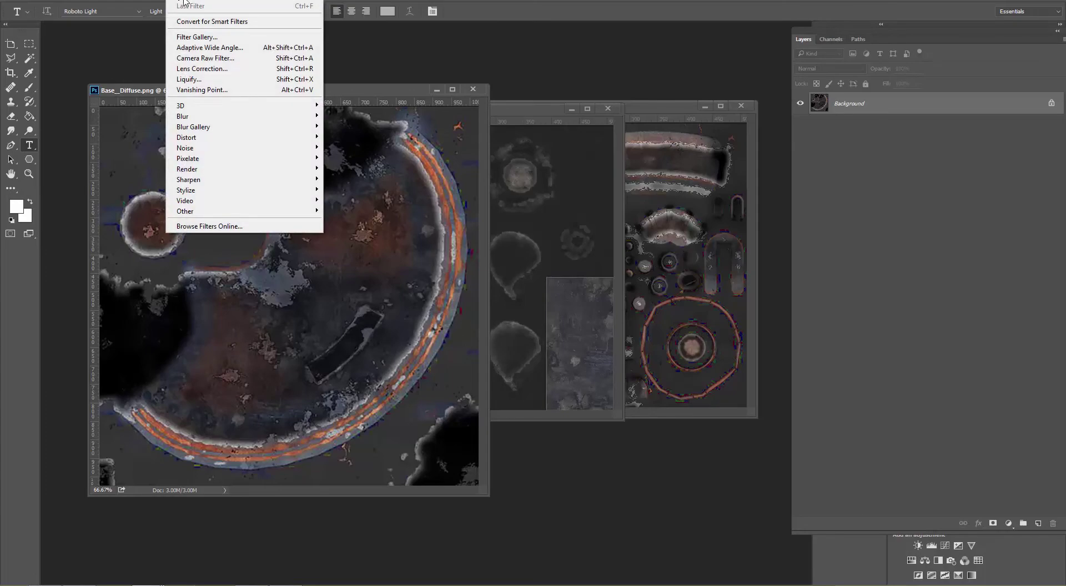
{"action": "left_click", "coordinate": [211, 38]}
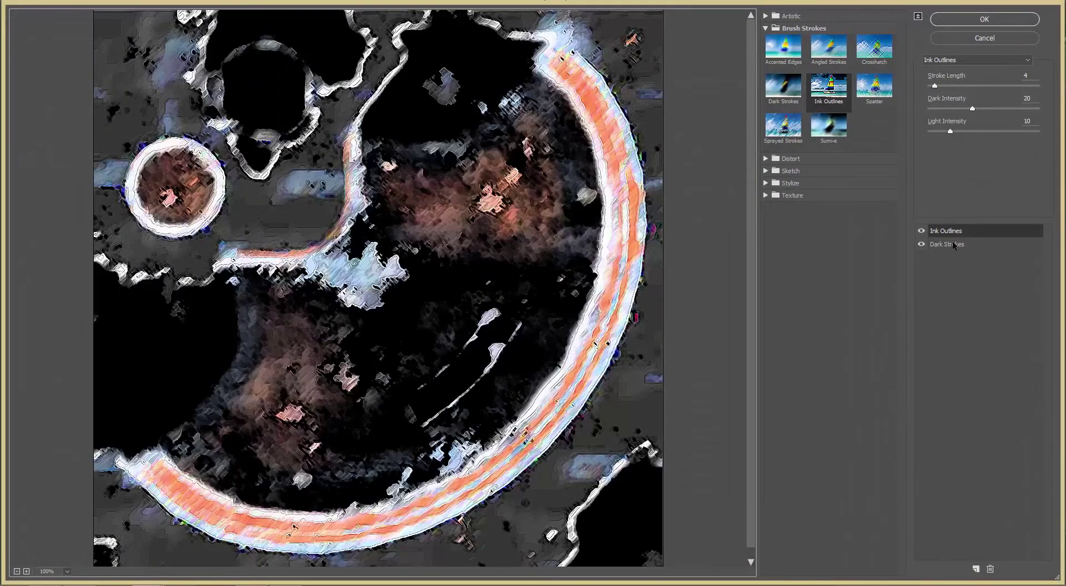
{"action": "left_click", "coordinate": [962, 245]}
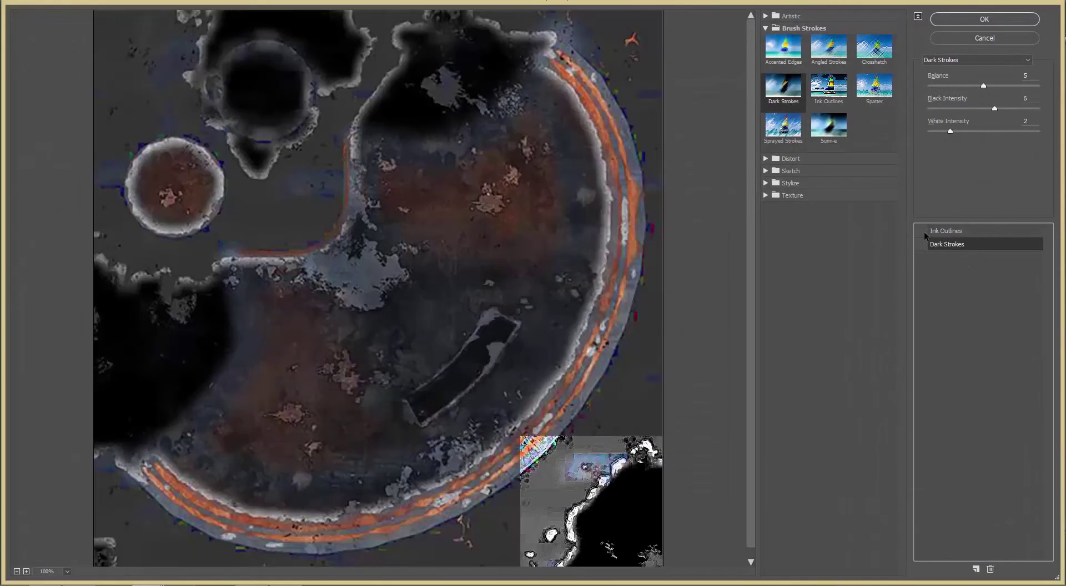
{"action": "left_click", "coordinate": [922, 231]}
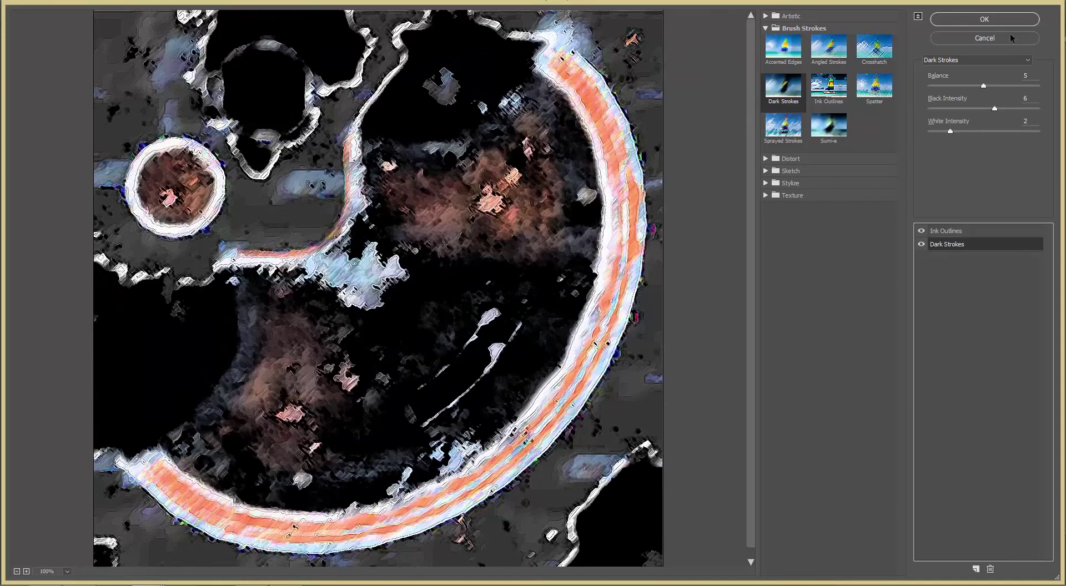
{"action": "left_click", "coordinate": [984, 19]}
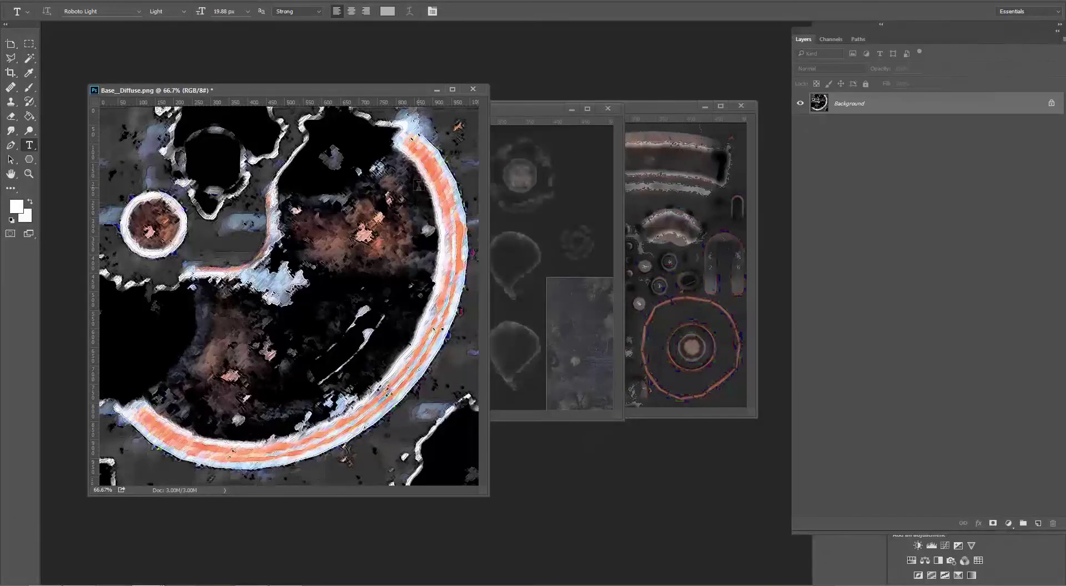
- Reapply the last Filter Gallery effects to Fan__Diffuse.png and to Frame__Diffuse.png
{"action": "left_click", "coordinate": [510, 111]}
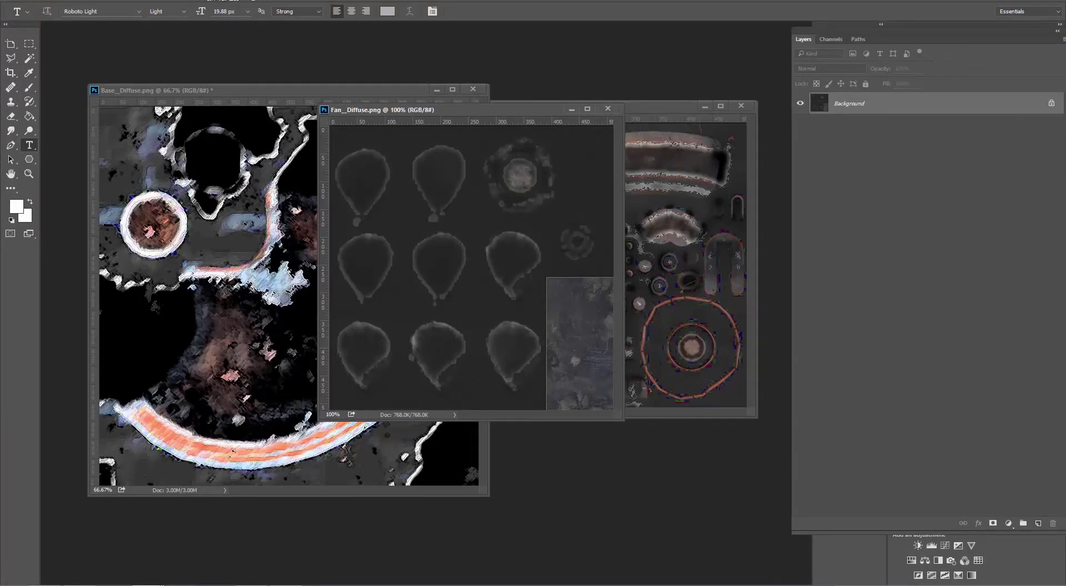
{"action": "left_click", "coordinate": [183, 2]}
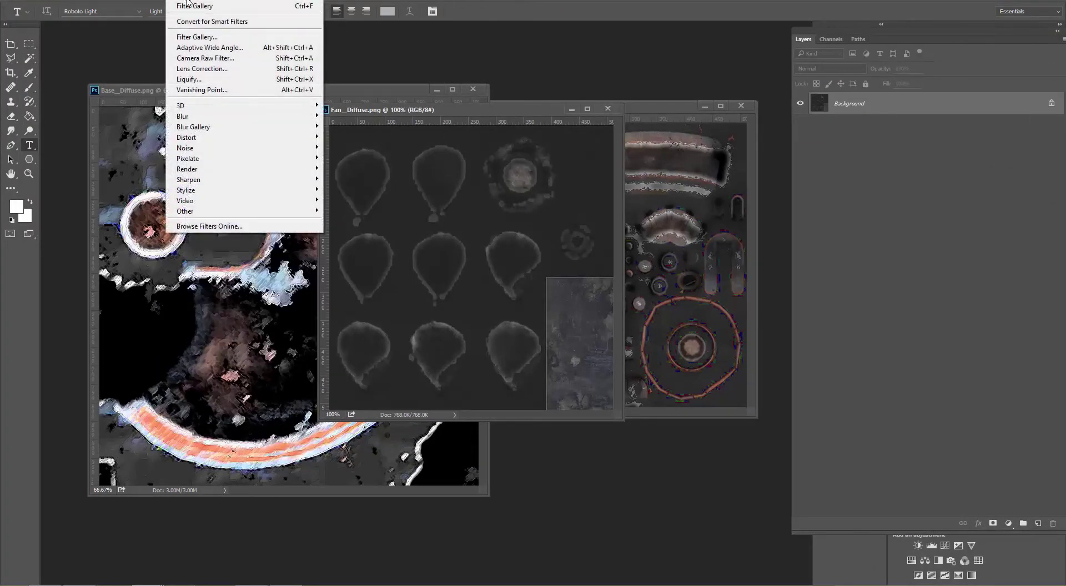
{"action": "left_click", "coordinate": [195, 6]}
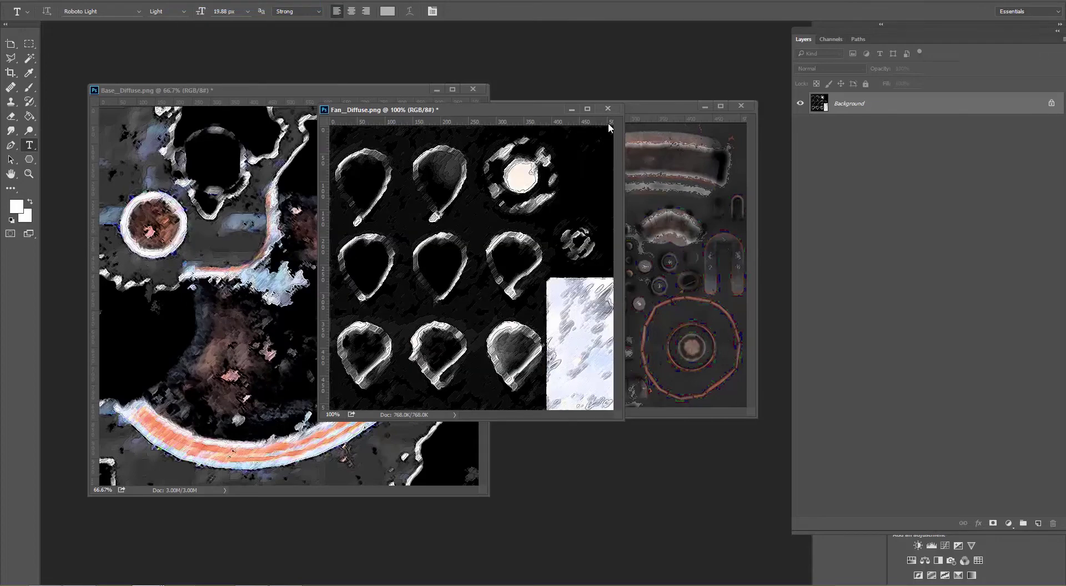
{"action": "left_click", "coordinate": [657, 109]}
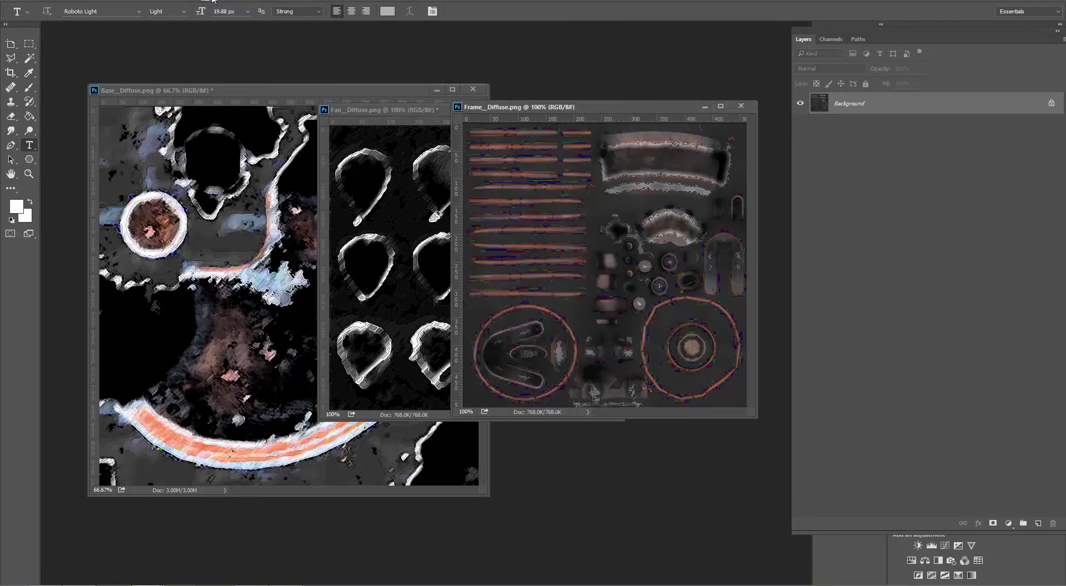
{"action": "left_click", "coordinate": [186, 1]}
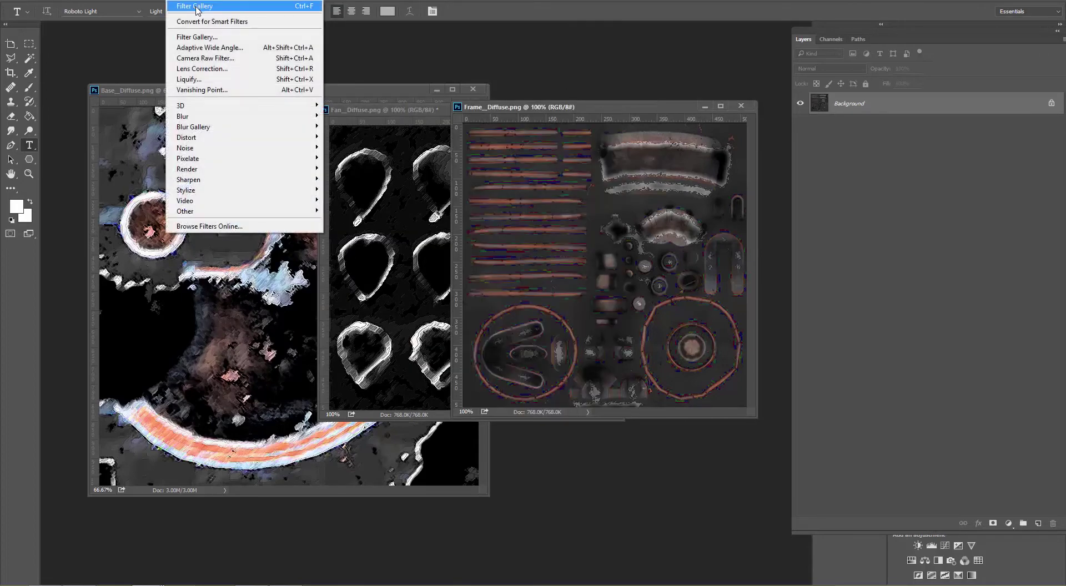
{"action": "left_click", "coordinate": [196, 6]}
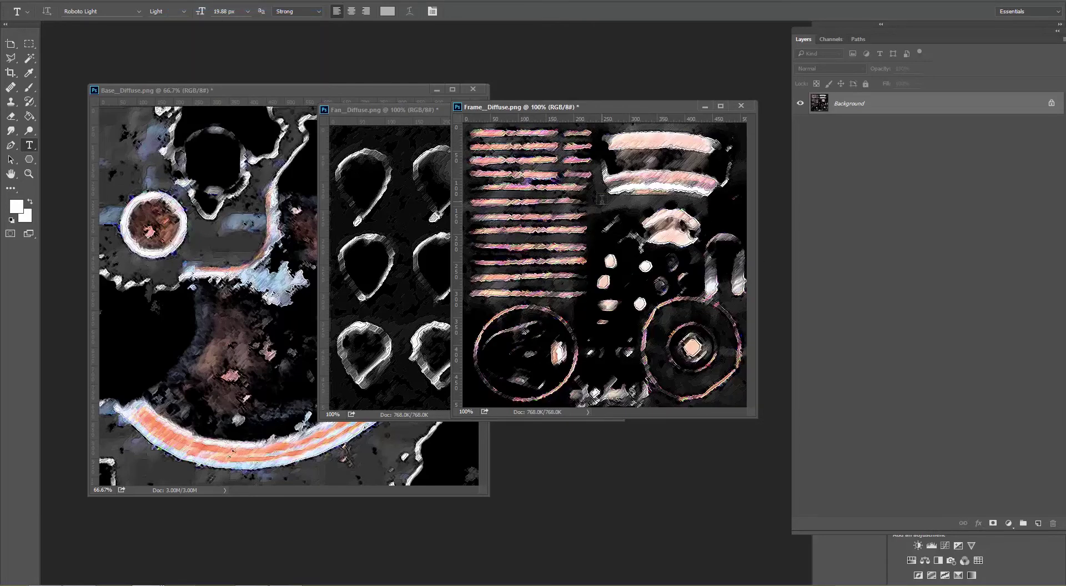
- Save the filtered Frame__Diffuse, Fan__Diffuse and Base__Diffuse images over their original files
{"action": "left_click", "coordinate": [30, 1]}
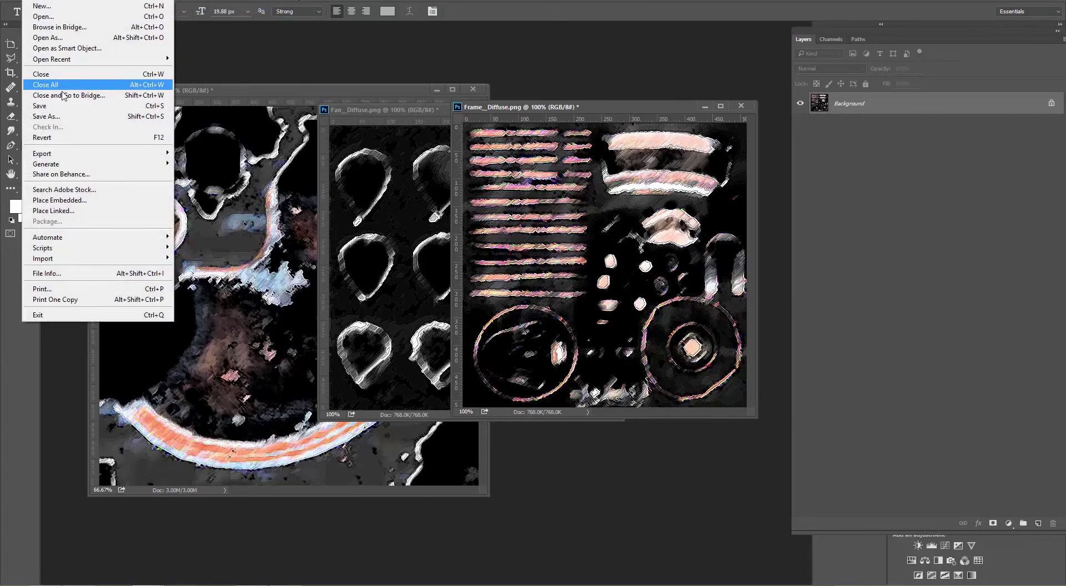
{"action": "left_click", "coordinate": [40, 107]}
{"action": "left_click", "coordinate": [415, 110]}
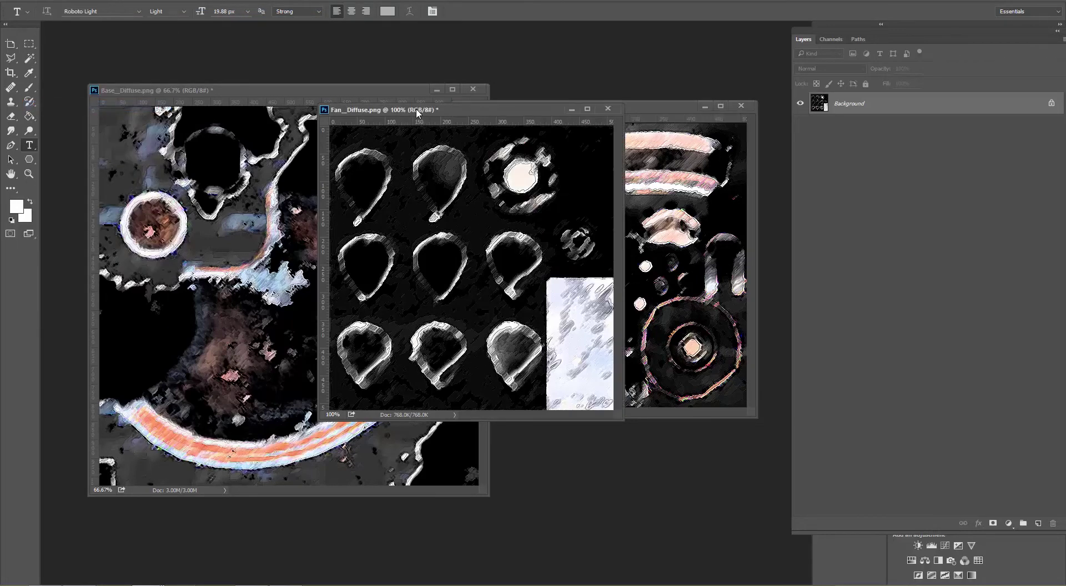
{"action": "left_click", "coordinate": [271, 91]}
{"action": "key", "text": "ctrl+s"}
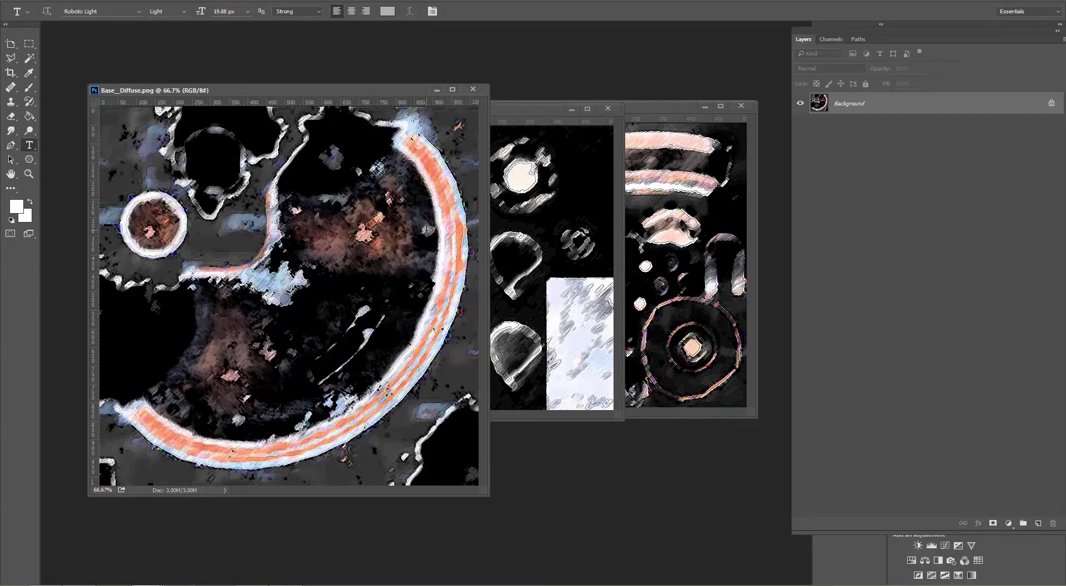
- Switch to iClone, shift the Fan prop sideways along its red axis, and place a duplicate of it beside and behind the original
{"action": "key", "text": "alt+Tab"}
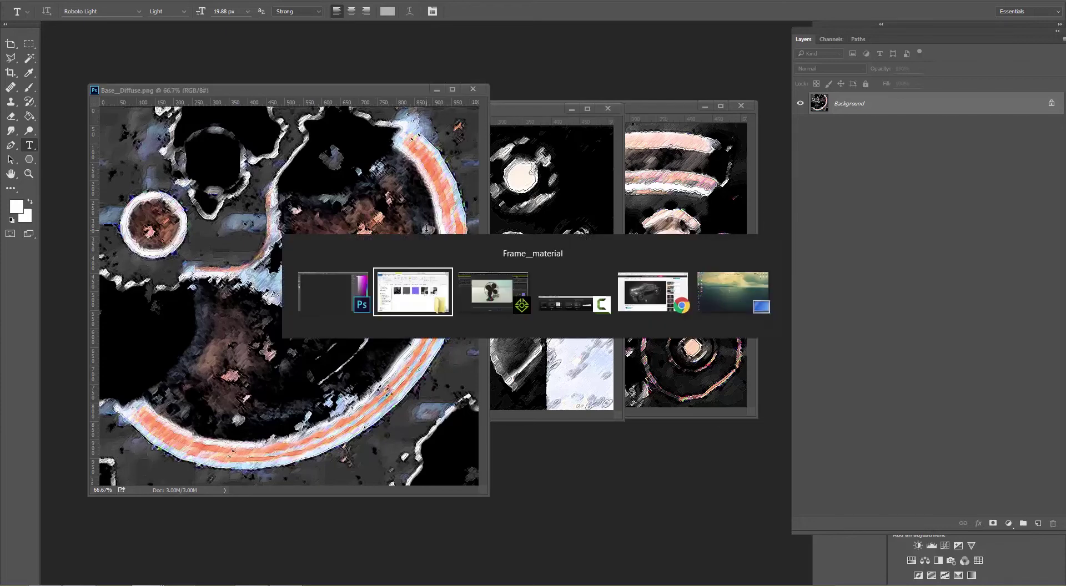
{"action": "key", "text": "alt+Tab"}
{"action": "key", "text": "alt+Tab"}
{"action": "key", "text": "alt+Tab"}
{"action": "key", "text": "alt+Tab"}
{"action": "key", "text": "alt+Tab"}
{"action": "key", "text": "alt+Tab"}
{"action": "key", "text": "alt+Tab"}
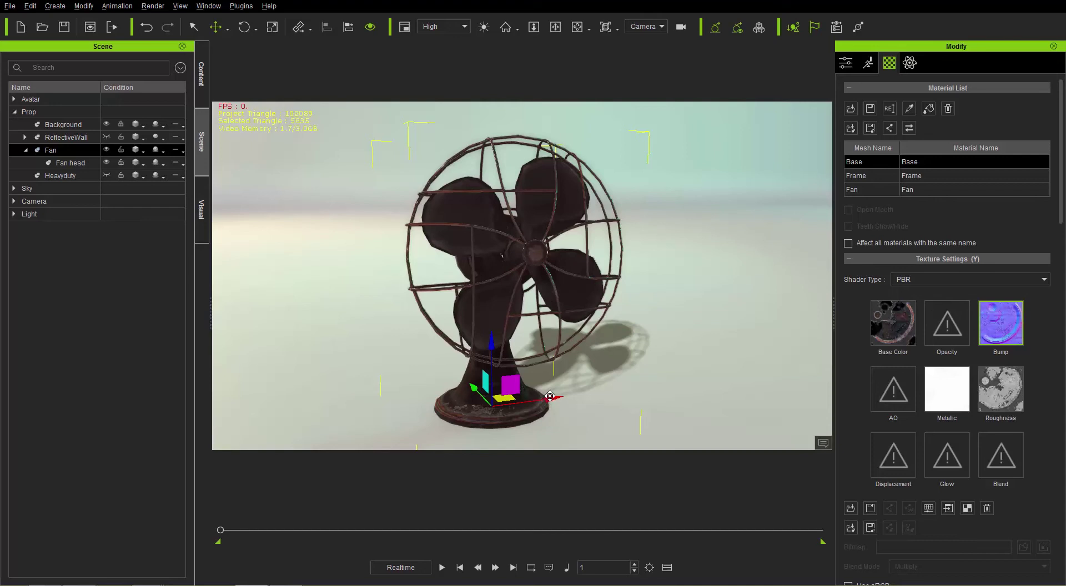
{"action": "left_click_drag", "start_coordinate": [552, 397], "coordinate": [507, 402]}
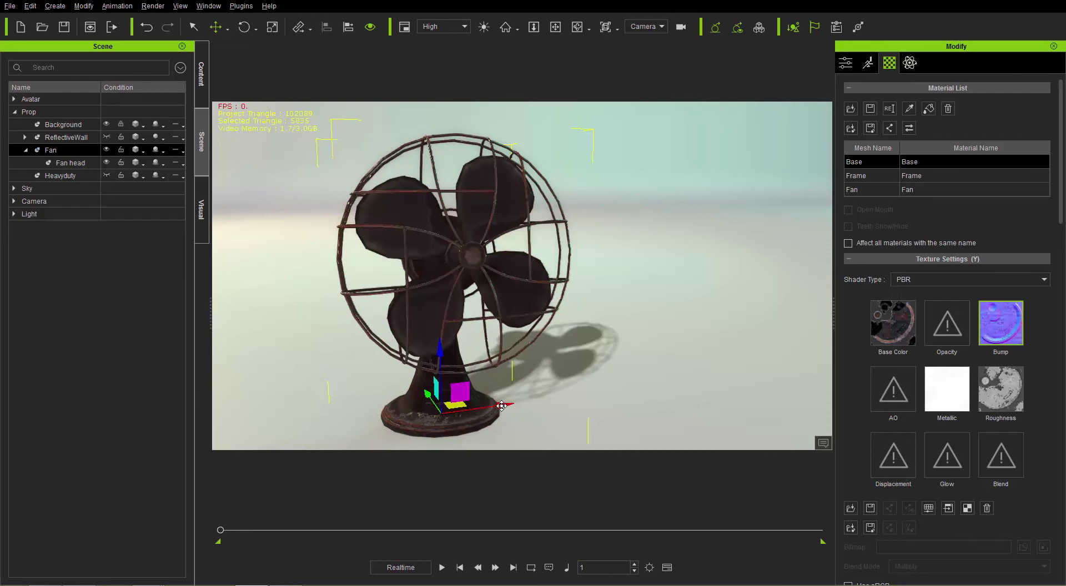
{"action": "left_click_drag", "start_coordinate": [507, 404], "coordinate": [678, 353], "text": "shift"}
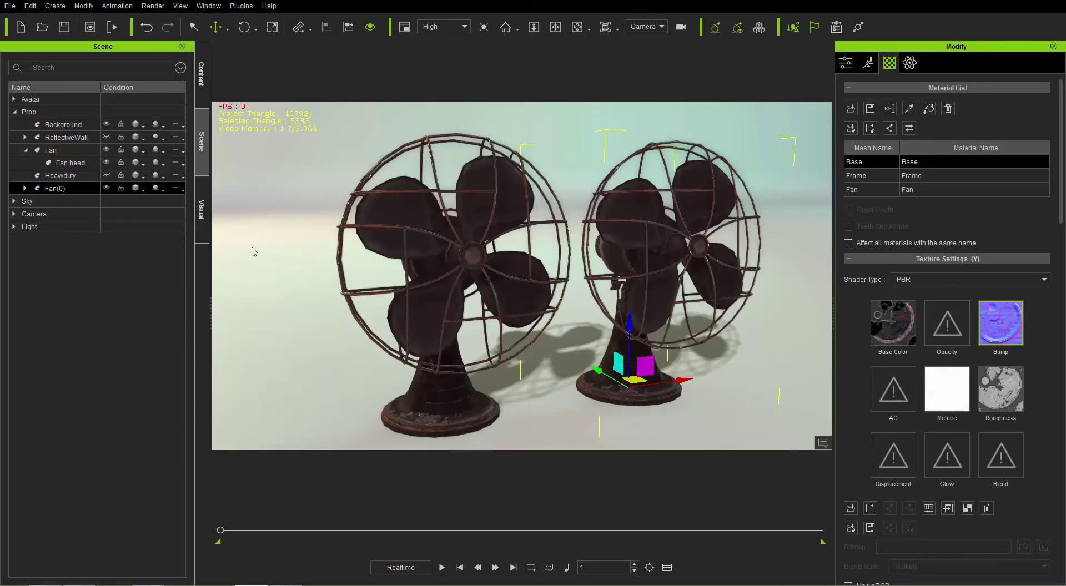
- Load the edited textures for the original Fan prop from the Fan__root folder inside Textures > Fan
{"action": "left_click", "coordinate": [62, 151]}
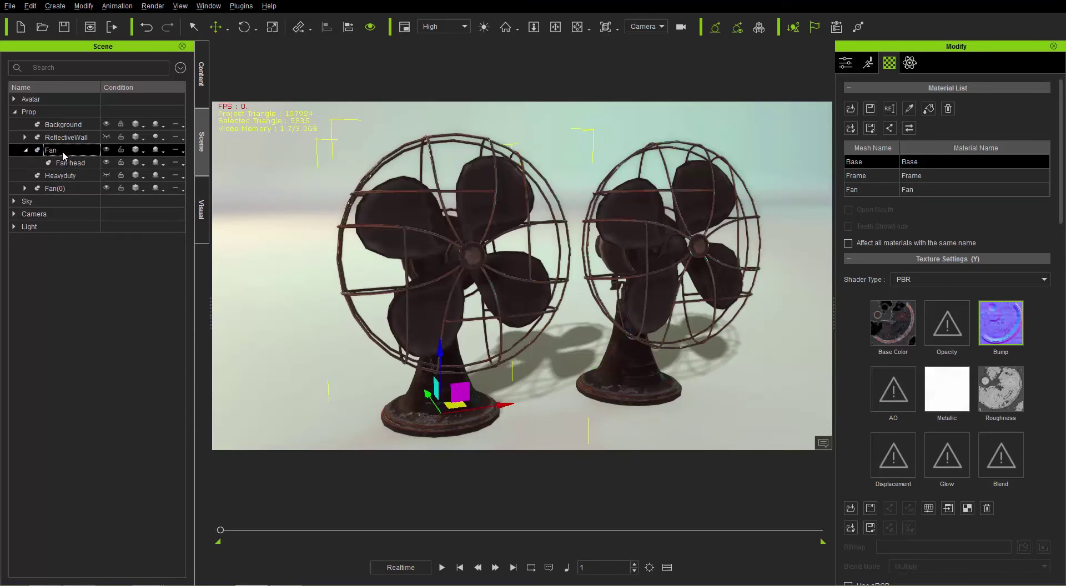
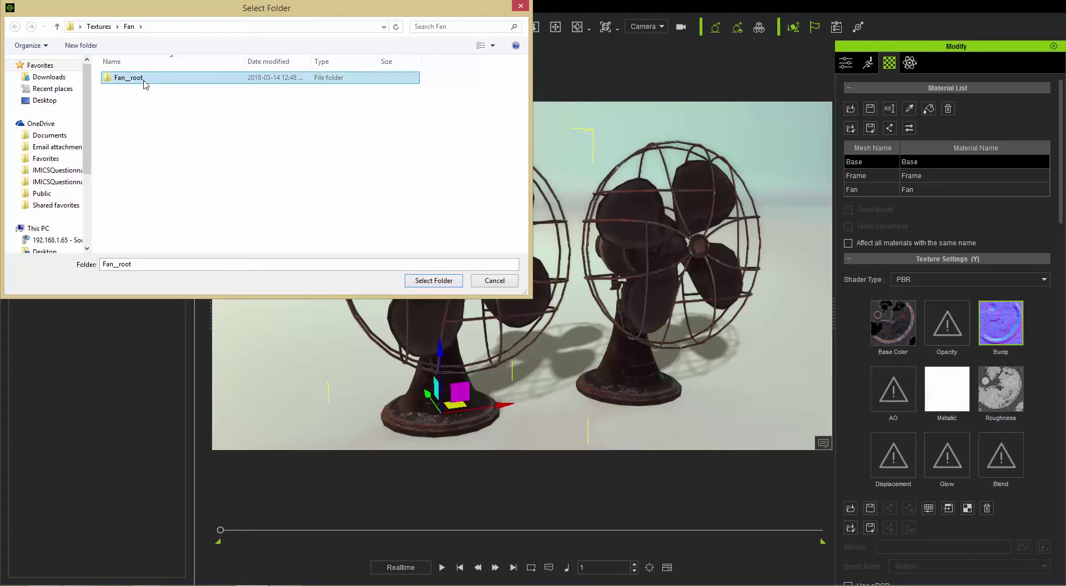
{"action": "double_click", "coordinate": [143, 81]}
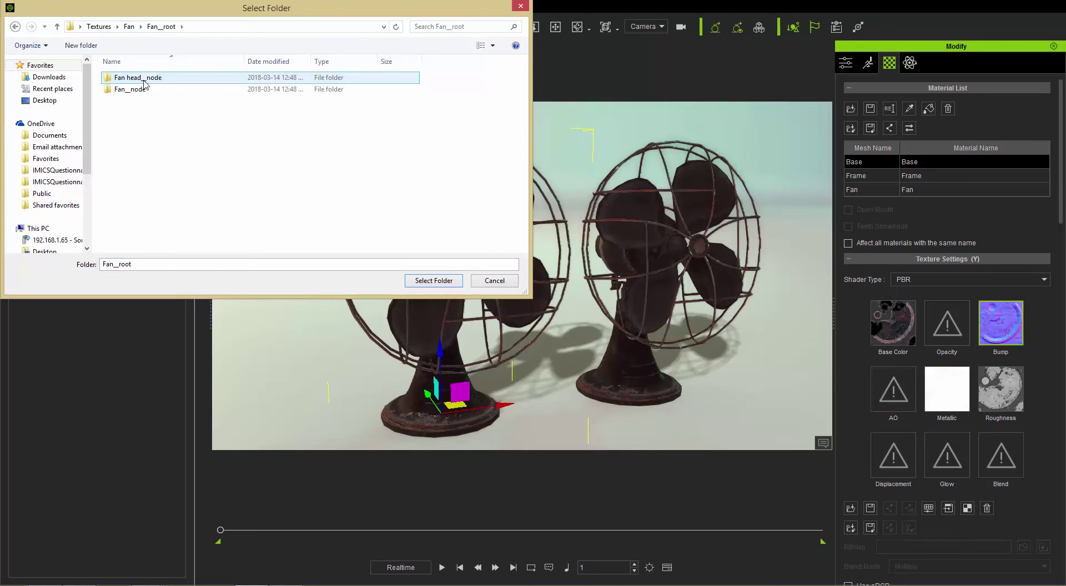
{"action": "left_click", "coordinate": [129, 26]}
{"action": "left_click", "coordinate": [138, 81]}
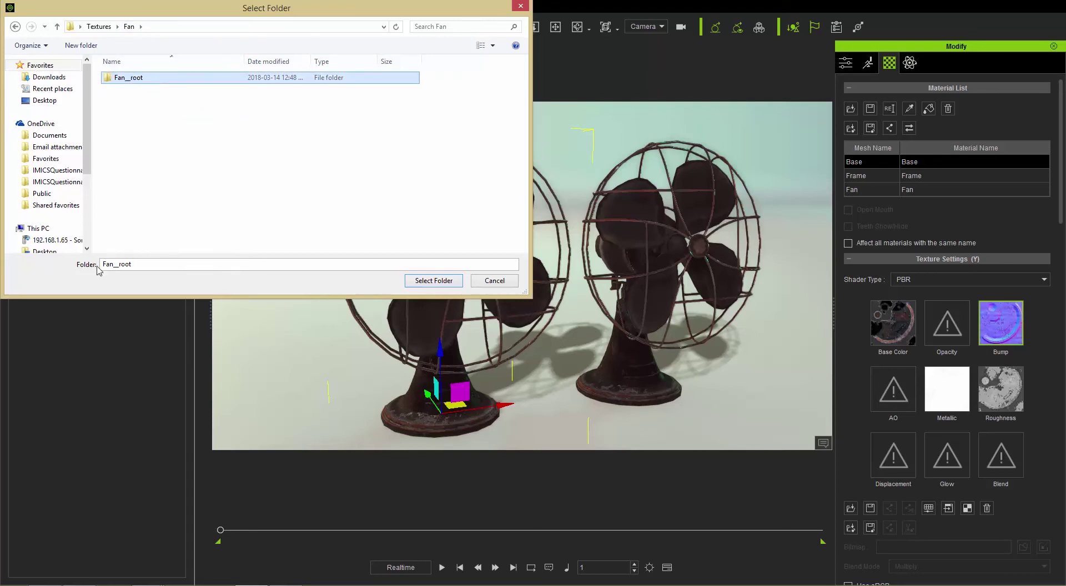
{"action": "left_click", "coordinate": [433, 280]}
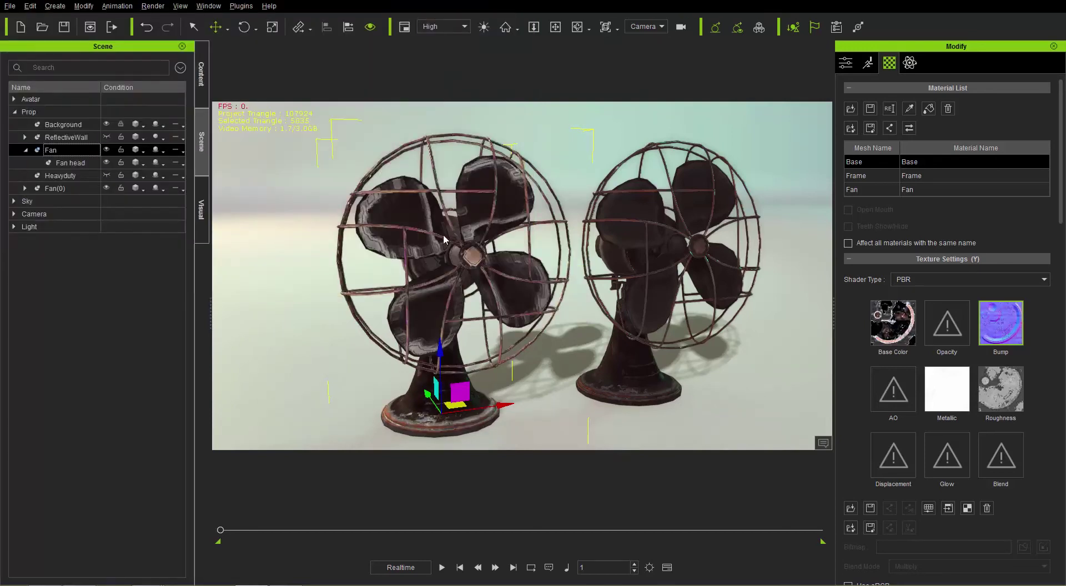
- Check the Base Color textures of the original fan's Frame, Fan and Base materials
{"action": "left_click", "coordinate": [877, 176]}
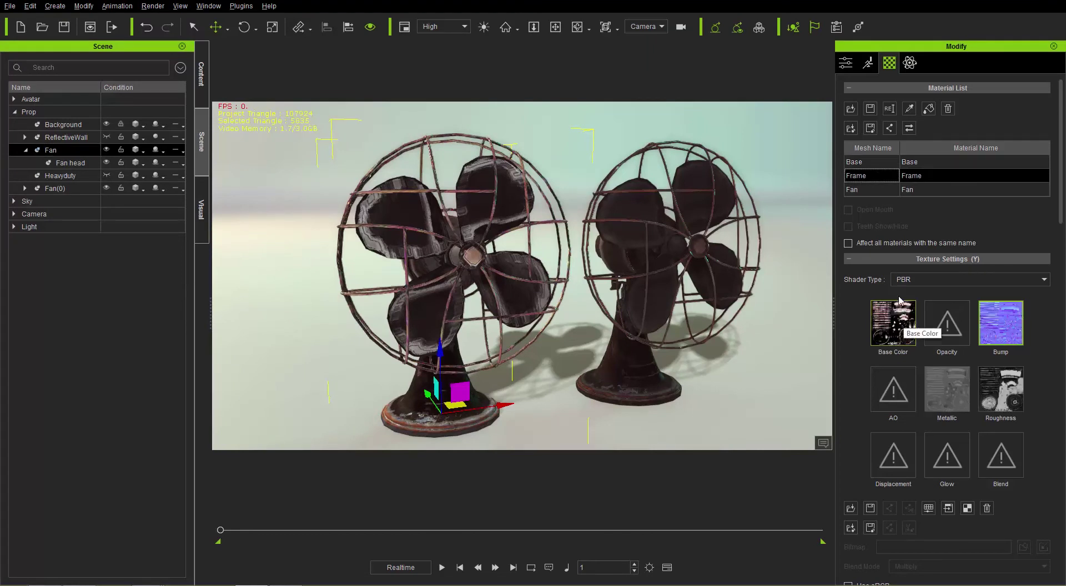
{"action": "left_click", "coordinate": [878, 189]}
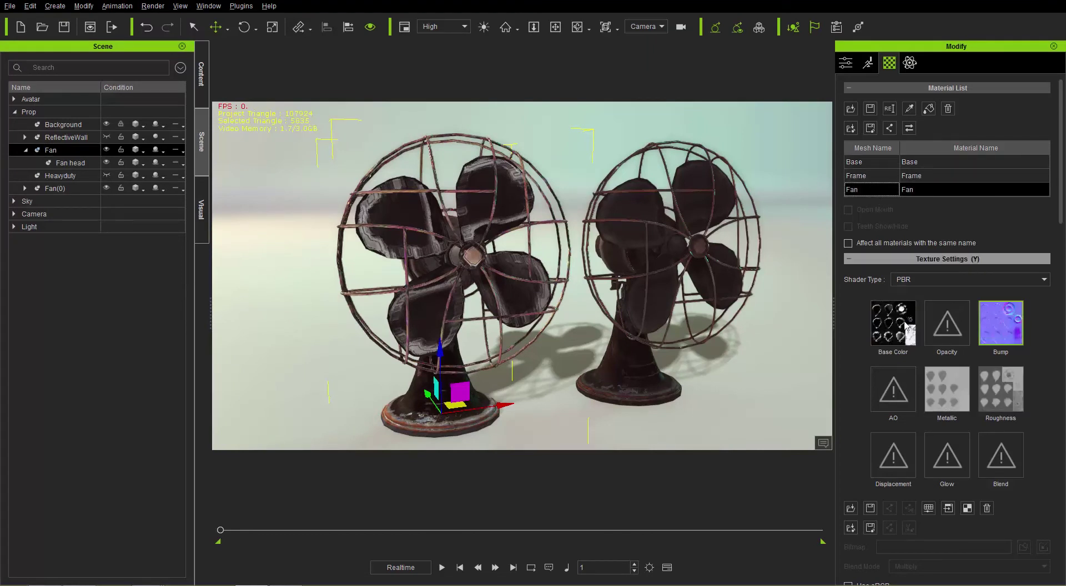
{"action": "left_click", "coordinate": [867, 161]}
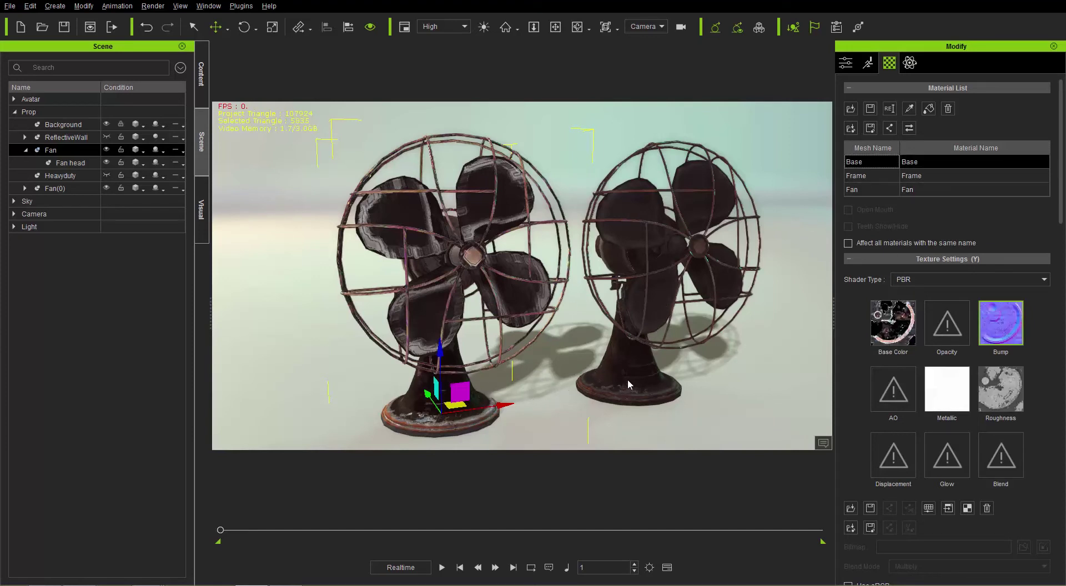
- Try to load the textures from the Fan__root folder onto the duplicate Fan(0) prop
{"action": "left_click", "coordinate": [54, 189]}
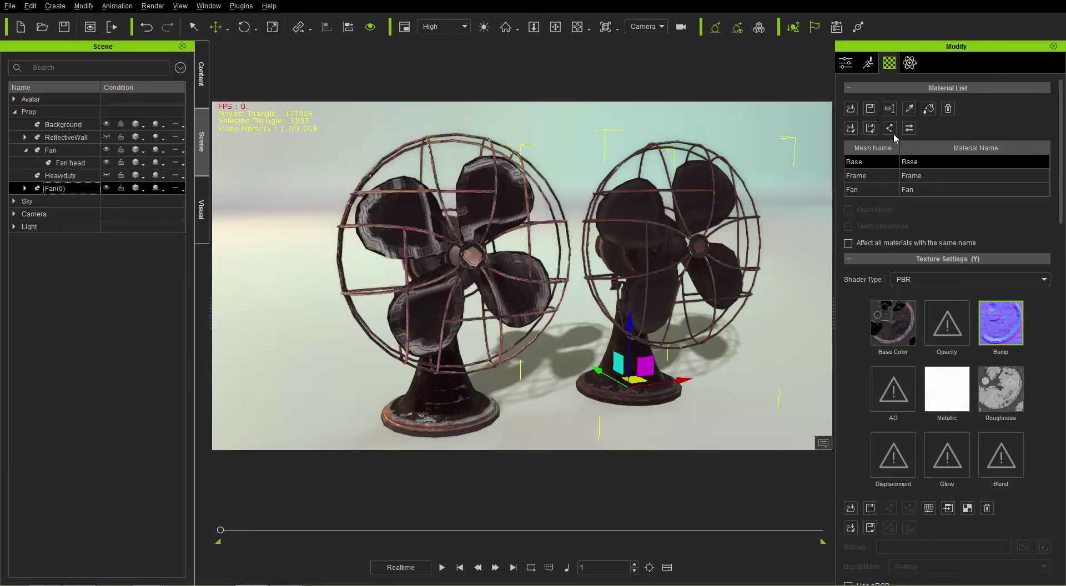
{"action": "left_click", "coordinate": [853, 130]}
{"action": "left_click", "coordinate": [127, 81]}
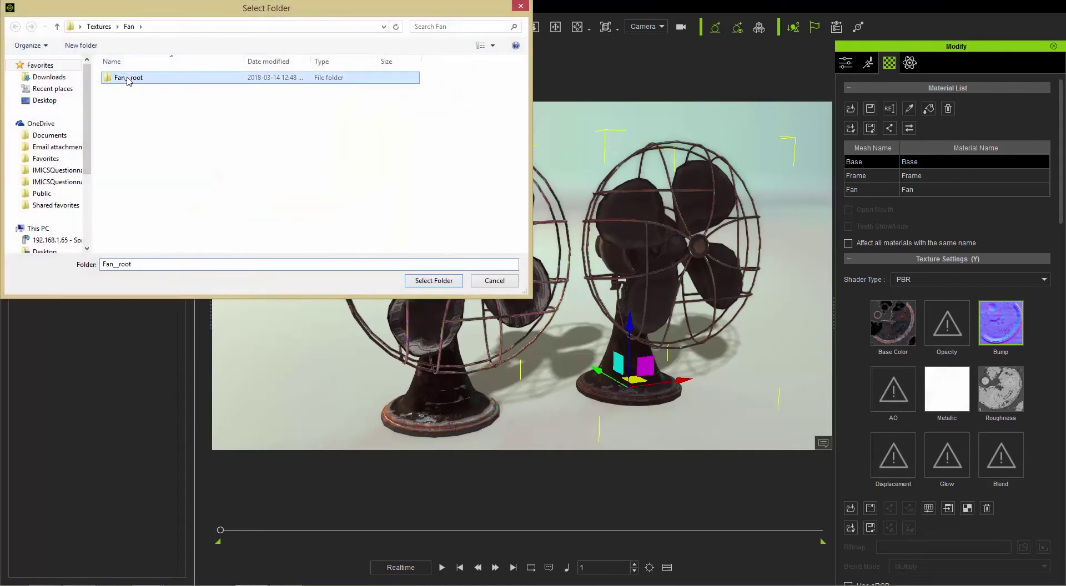
{"action": "left_click", "coordinate": [446, 283]}
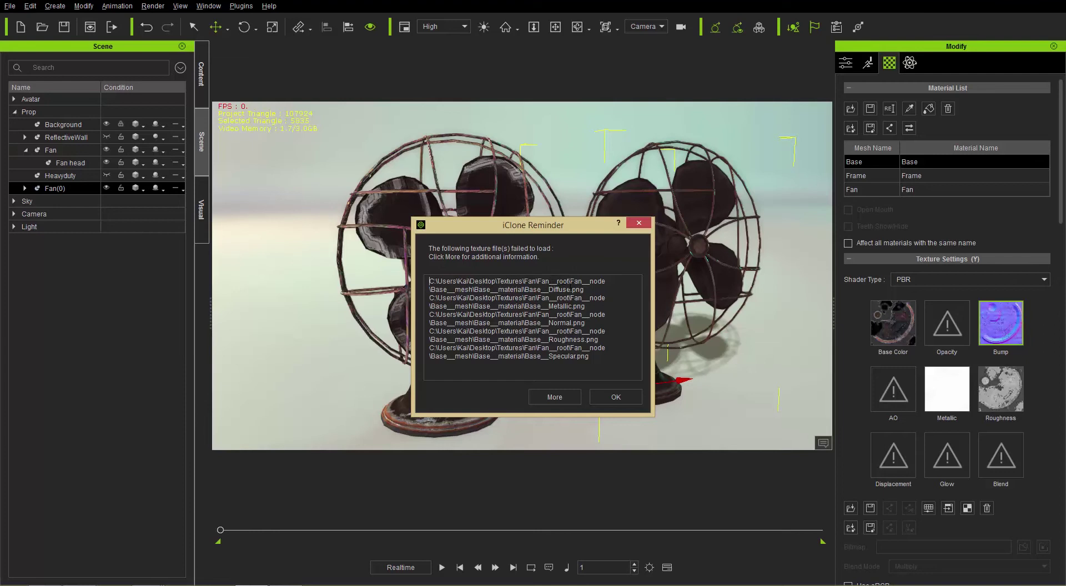
{"action": "left_click", "coordinate": [611, 396]}
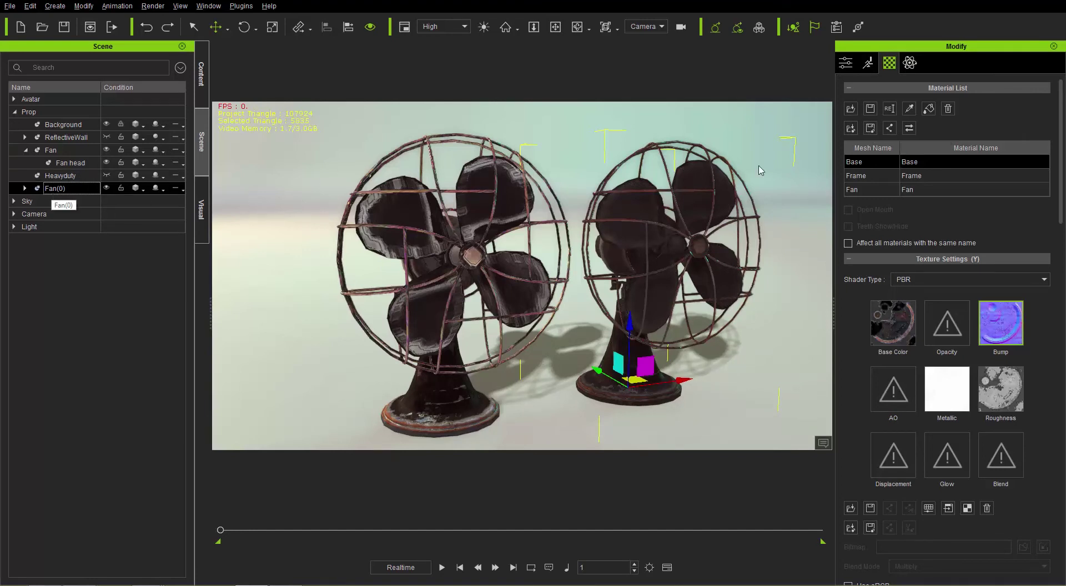
- Export the Fan(0) prop's textures into a new folder named Fan2 inside the Textures folder
{"action": "left_click", "coordinate": [870, 128]}
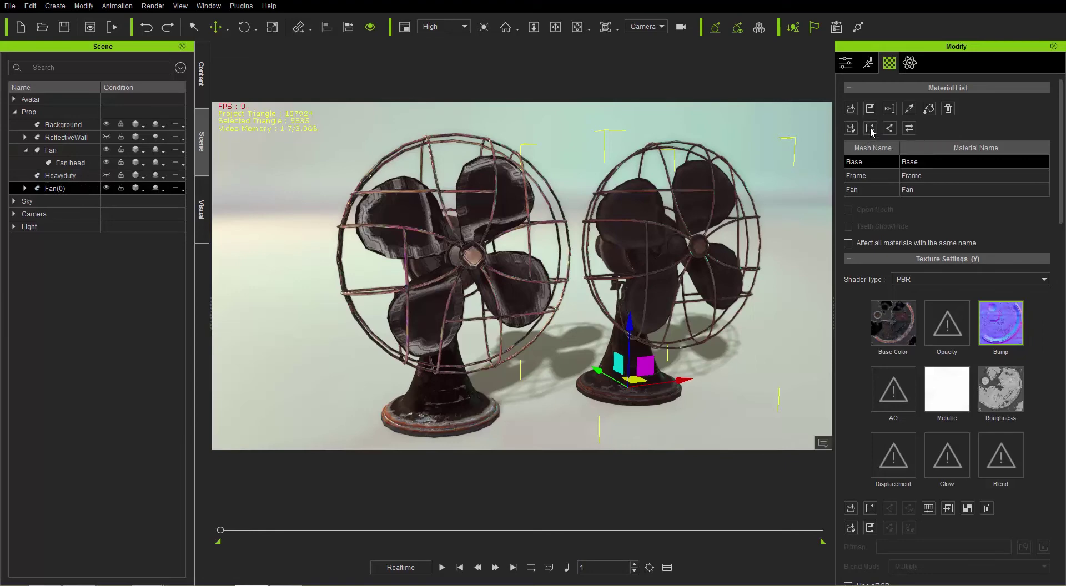
{"action": "left_click", "coordinate": [99, 26]}
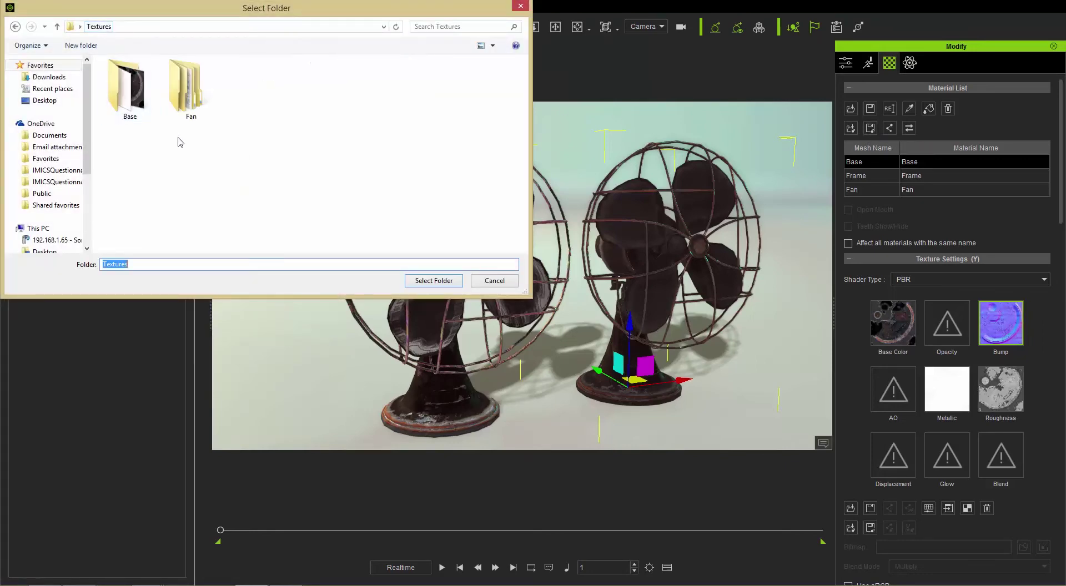
{"action": "left_click", "coordinate": [92, 50]}
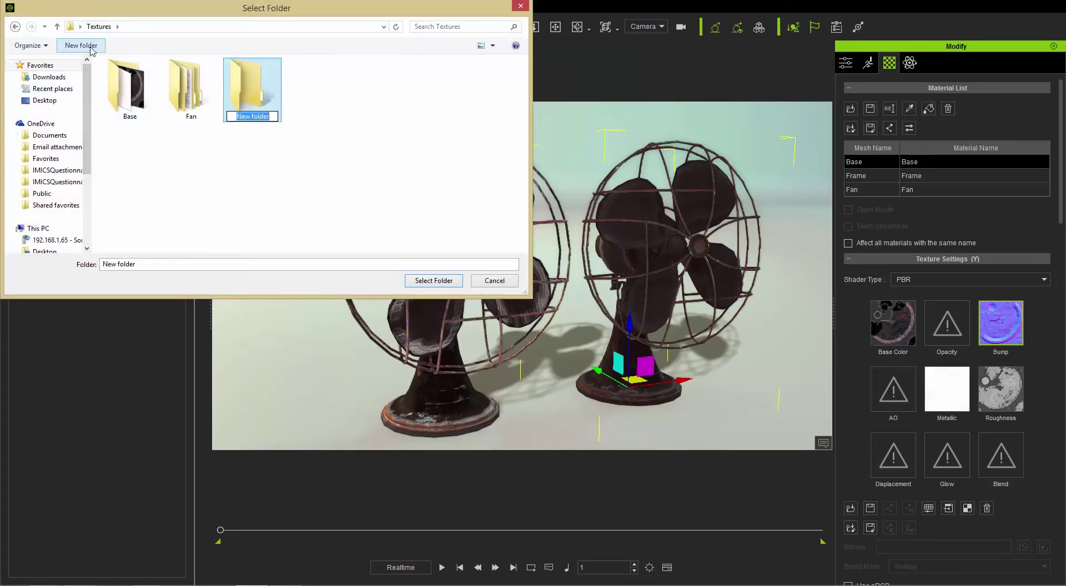
{"action": "type", "text": "Fan2"}
{"action": "key", "text": "Return"}
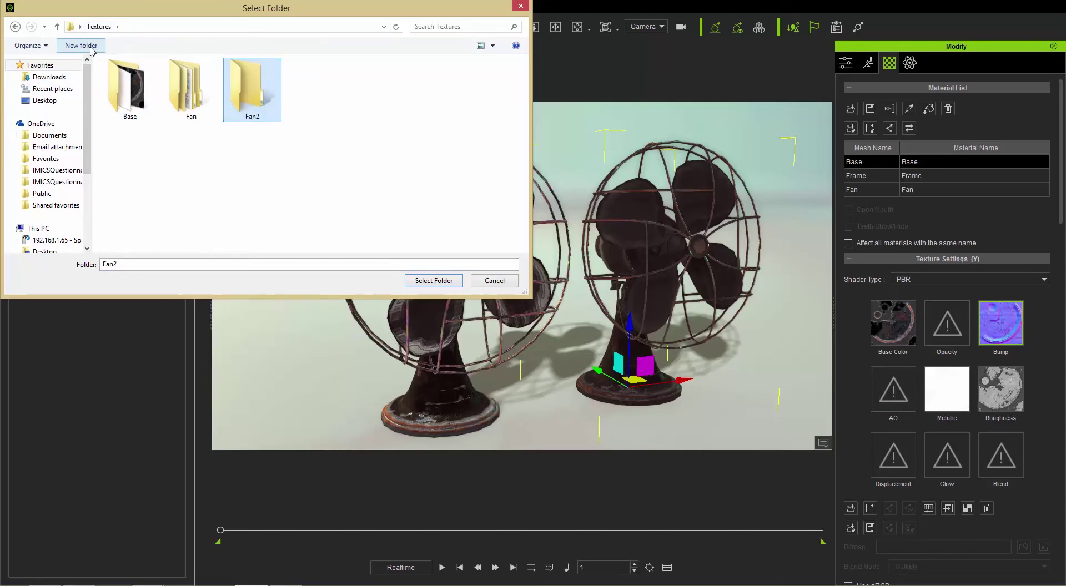
{"action": "left_click", "coordinate": [438, 280]}
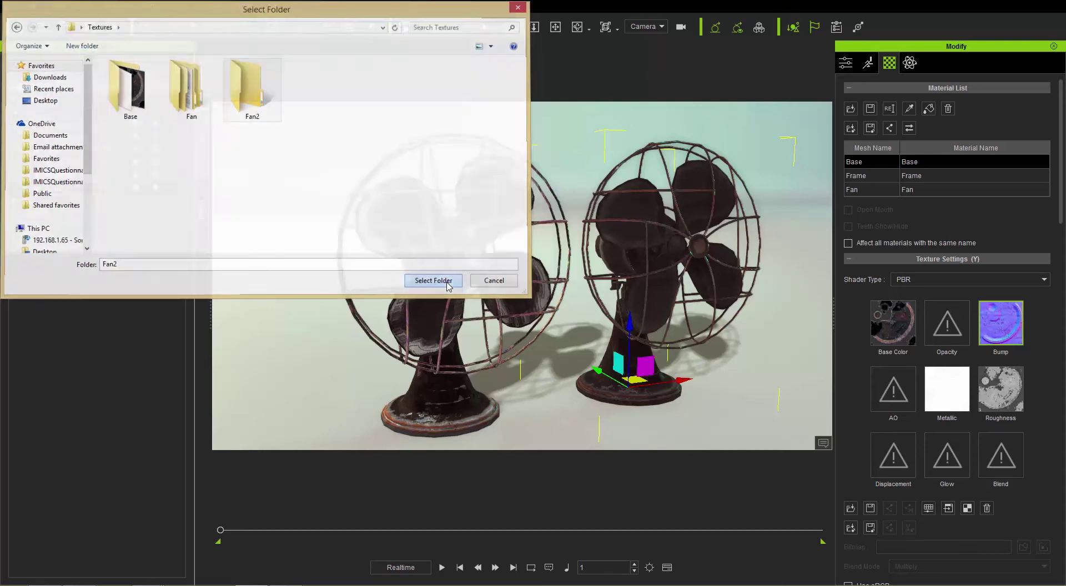
- Switch to File Explorer and check the exported root folder inside Textures > Fan2
{"action": "key", "text": "alt+Tab"}
{"action": "key", "text": "alt+Tab"}
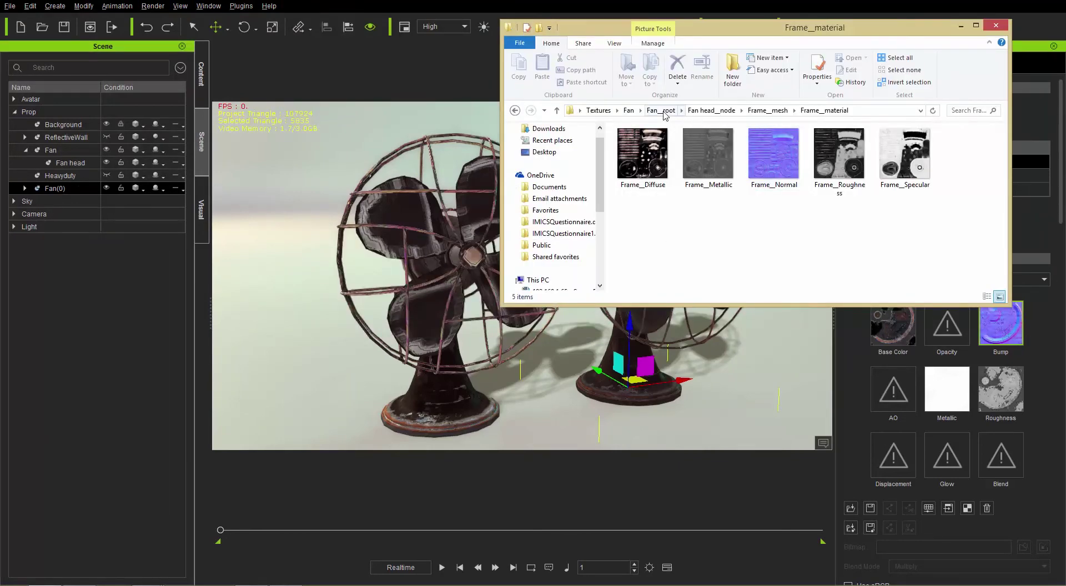
{"action": "left_click", "coordinate": [629, 111]}
{"action": "left_click", "coordinate": [599, 111]}
{"action": "left_click", "coordinate": [770, 170]}
{"action": "double_click", "coordinate": [770, 169]}
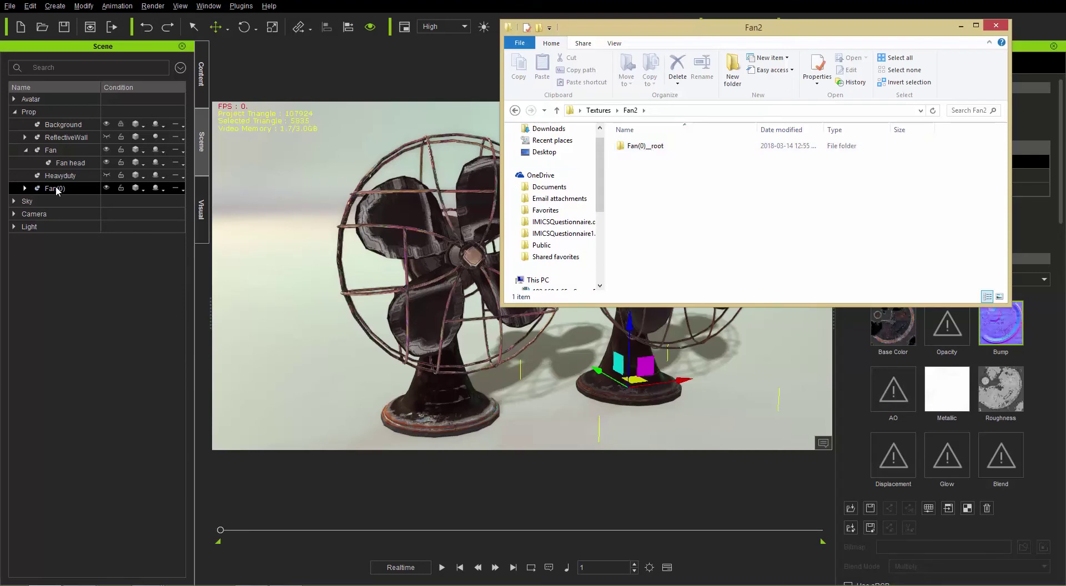
{"action": "left_click", "coordinate": [1002, 26]}
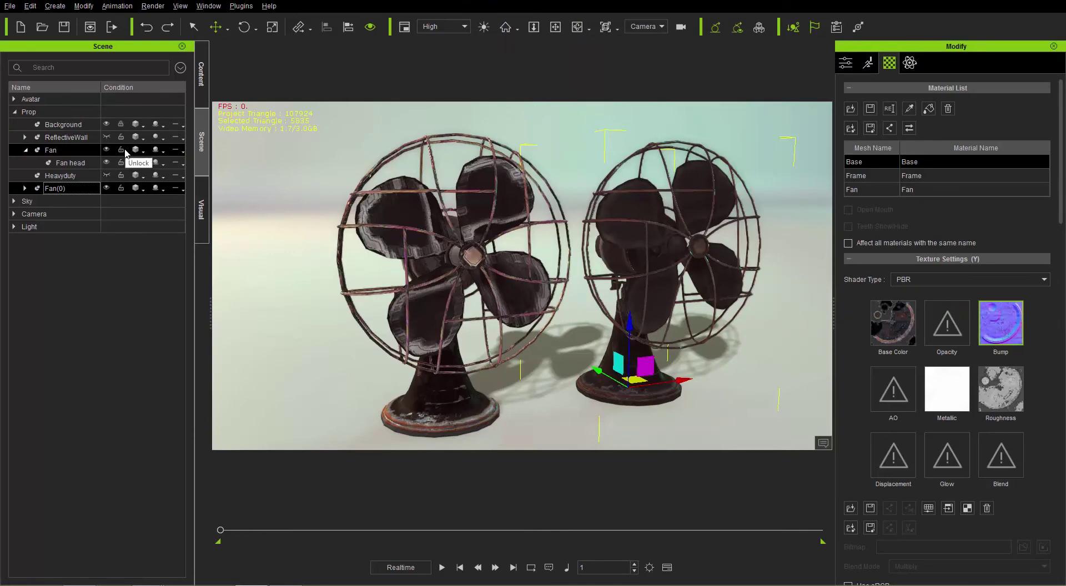
- Delete the duplicate Fan(0) prop and hide the original Fan prop
{"action": "left_click", "coordinate": [25, 150]}
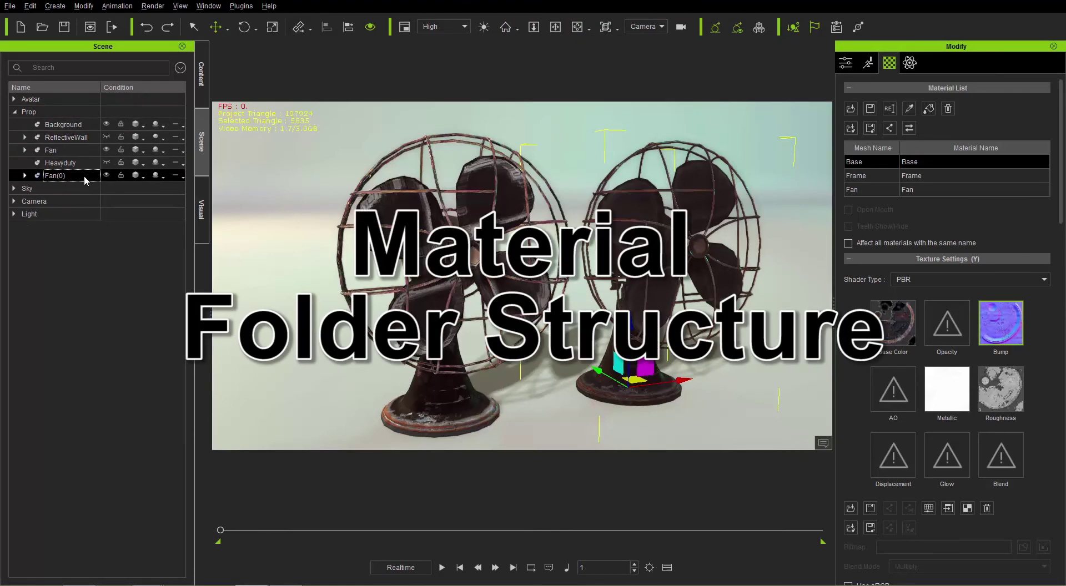
{"action": "key", "text": "Delete"}
{"action": "left_click", "coordinate": [106, 149]}
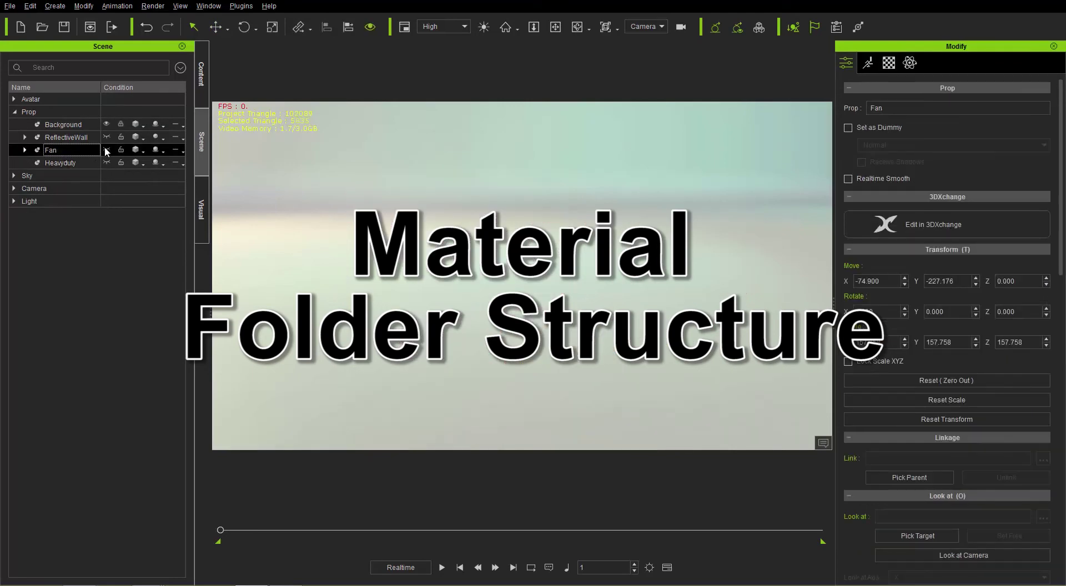
- Show the Slacker_Morph avatar and centre it in the viewport
{"action": "left_click", "coordinate": [14, 99]}
{"action": "left_click", "coordinate": [62, 112]}
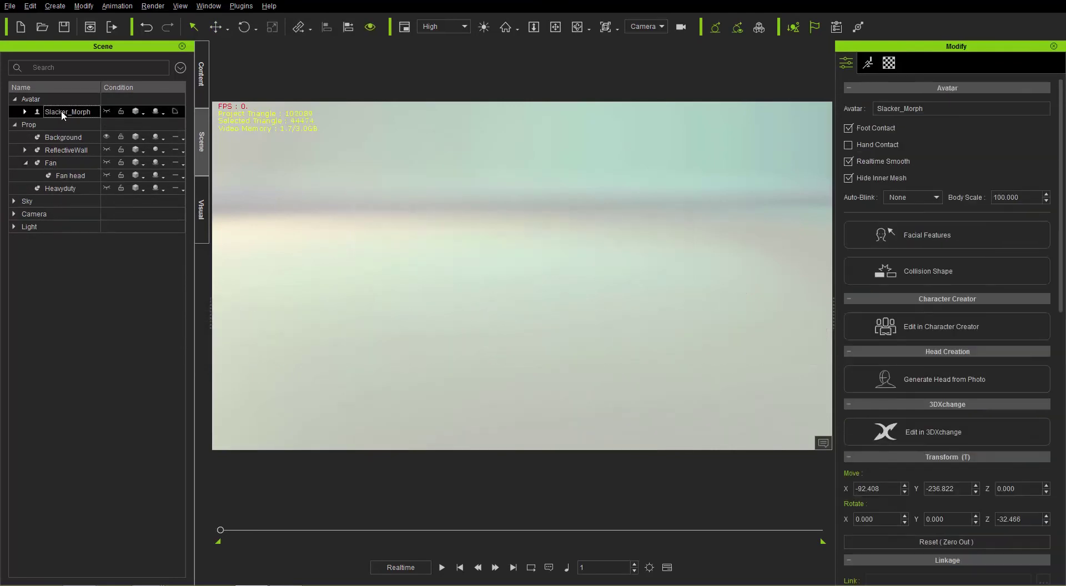
{"action": "left_click", "coordinate": [106, 111]}
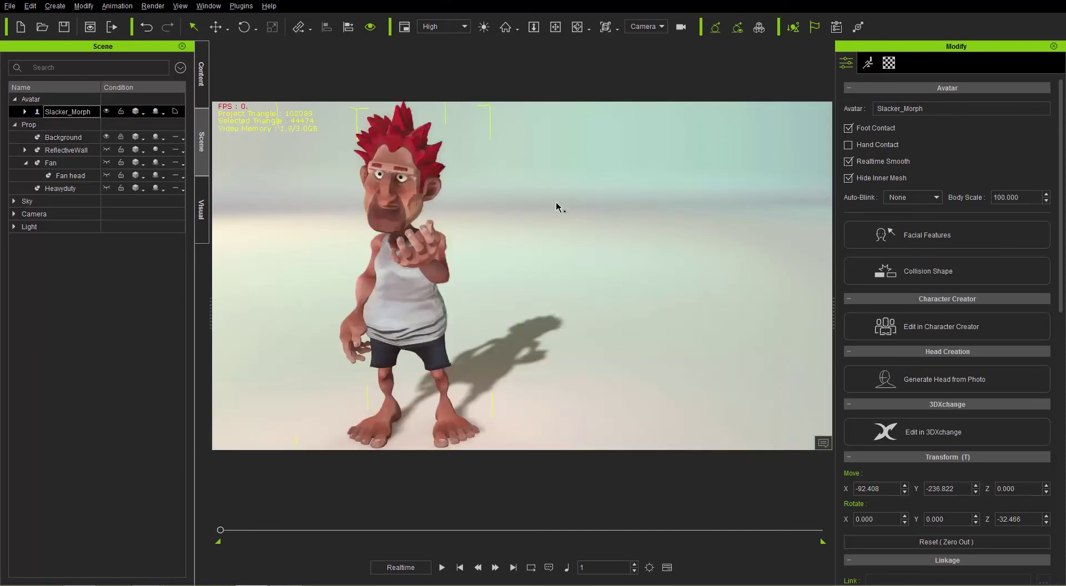
{"action": "middle_click_drag", "start_coordinate": [524, 243], "coordinate": [599, 240]}
- Examine the avatar's CC_Base_Body materials, including Eyelash, Fingernail, Toenail and Skin_Body
{"action": "left_click", "coordinate": [890, 63]}
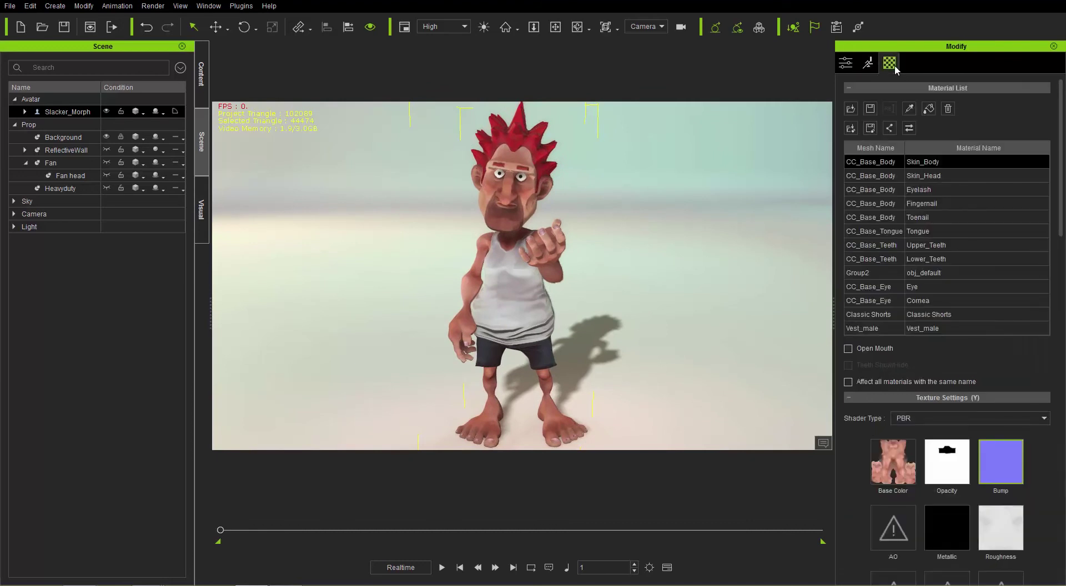
{"action": "left_click", "coordinate": [901, 178]}
{"action": "left_click", "coordinate": [890, 189]}
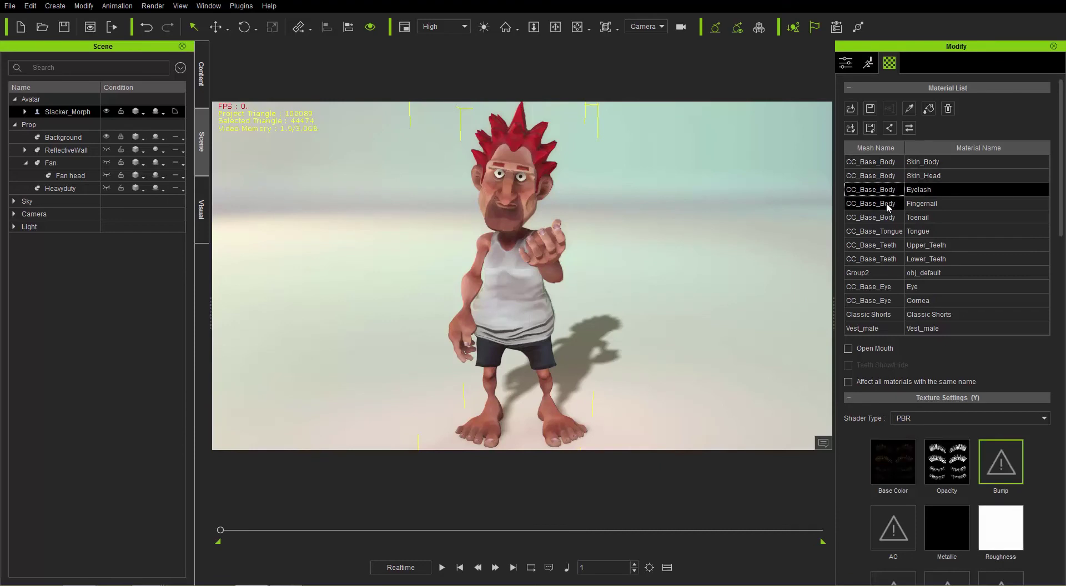
{"action": "left_click", "coordinate": [887, 204]}
{"action": "left_click", "coordinate": [887, 218]}
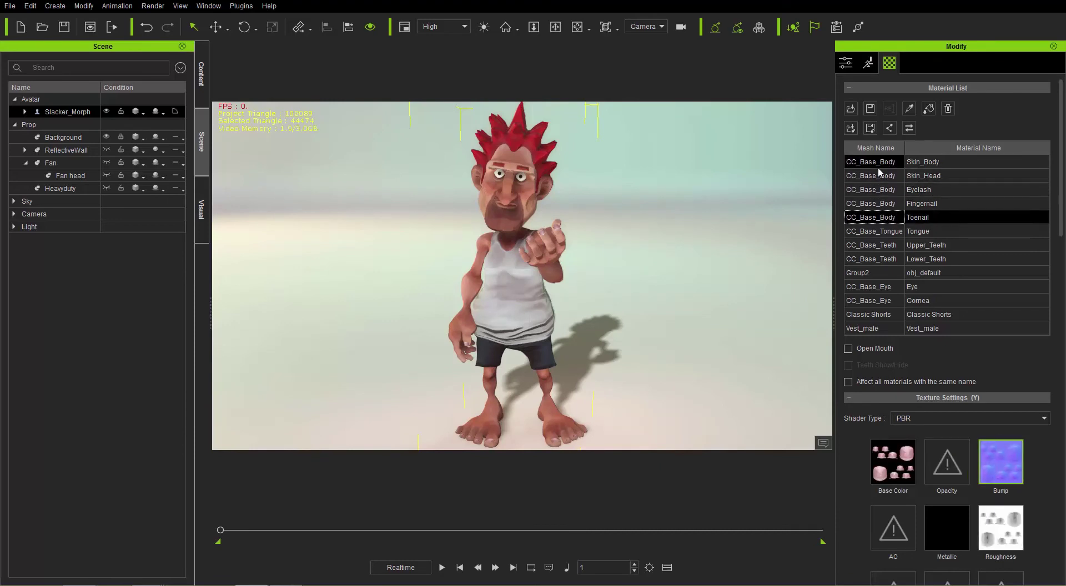
{"action": "left_click", "coordinate": [882, 162]}
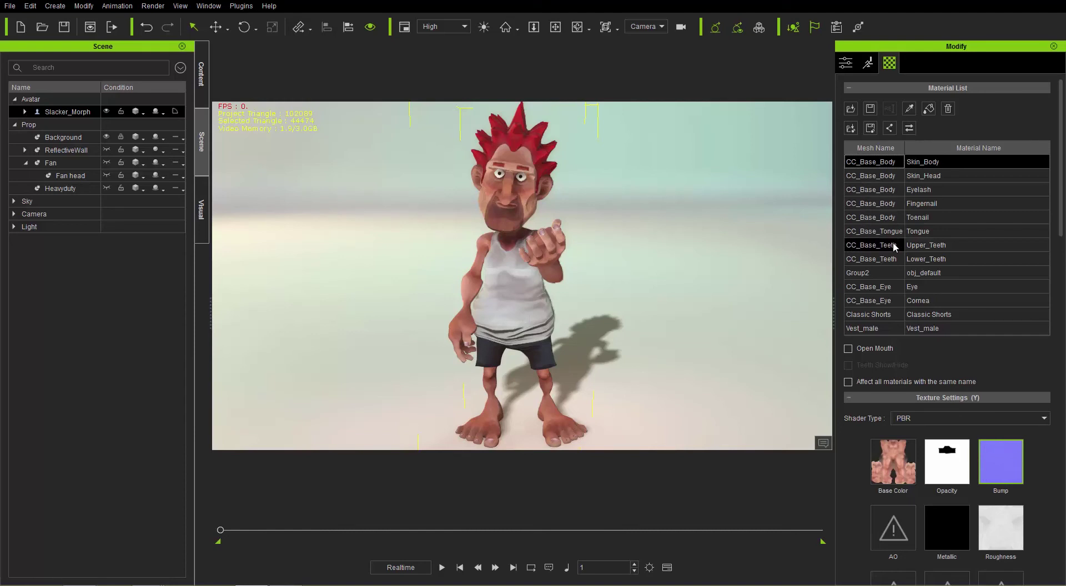
- Export the avatar's textures into a new folder named Slacker Dude inside the Textures folder
{"action": "left_click", "coordinate": [870, 134]}
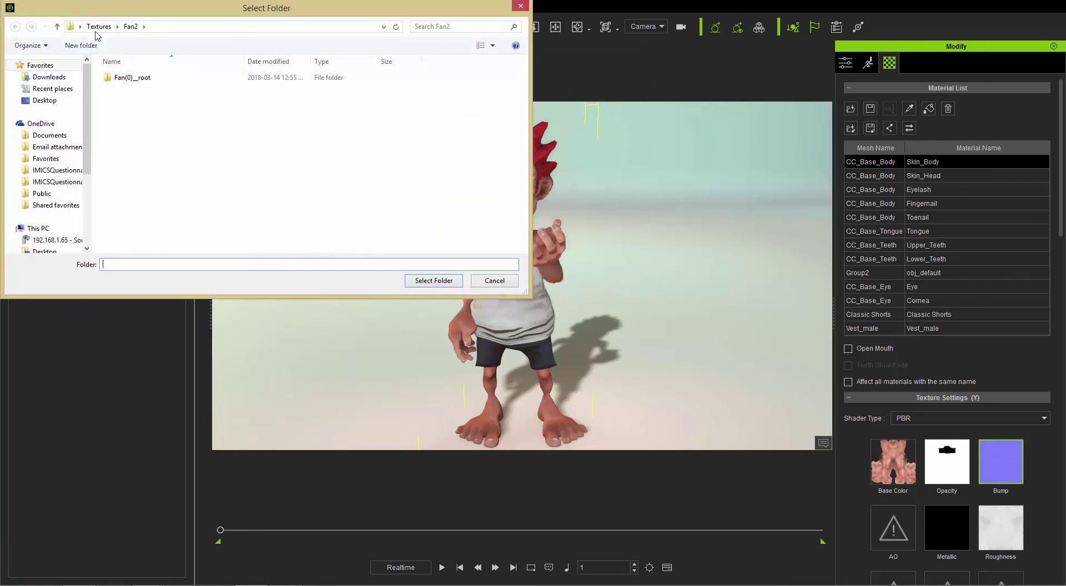
{"action": "left_click", "coordinate": [99, 26]}
{"action": "left_click", "coordinate": [83, 45]}
{"action": "type", "text": "Slacker Dude"}
{"action": "key", "text": "Return"}
{"action": "left_click", "coordinate": [433, 280]}
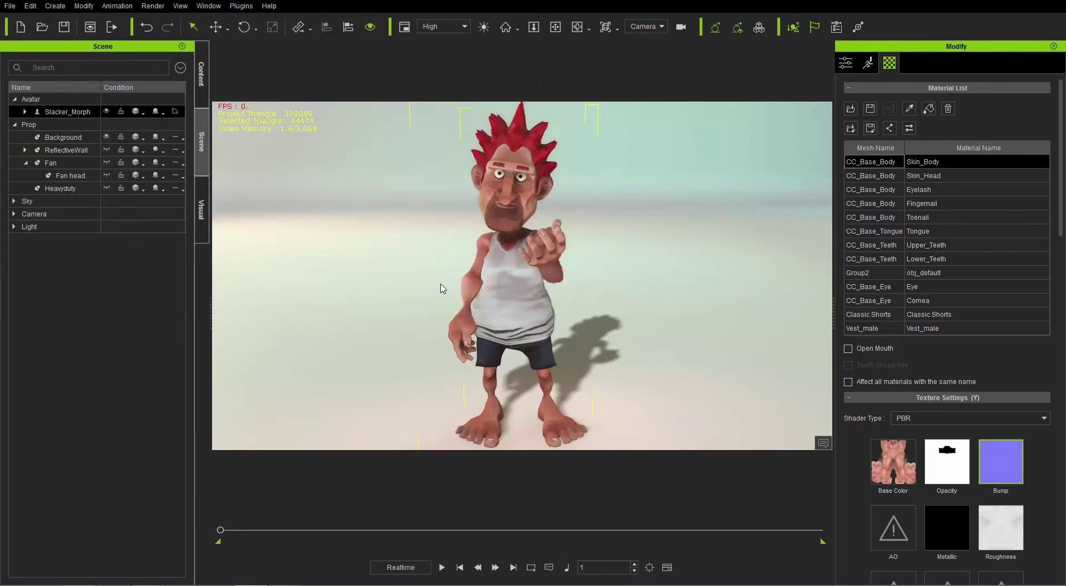
- Switch to the desktop and open the Slacker Dude folder inside the Textures folder
{"action": "key", "text": "alt+Tab"}
{"action": "key", "text": "alt+Tab"}
{"action": "key", "text": "alt+Tab"}
{"action": "key", "text": "alt+shift+Tab"}
{"action": "key", "text": "alt+shift+Tab"}
{"action": "key", "text": "alt+Tab"}
{"action": "key", "text": "alt+Tab"}
{"action": "key", "text": "alt+Tab"}
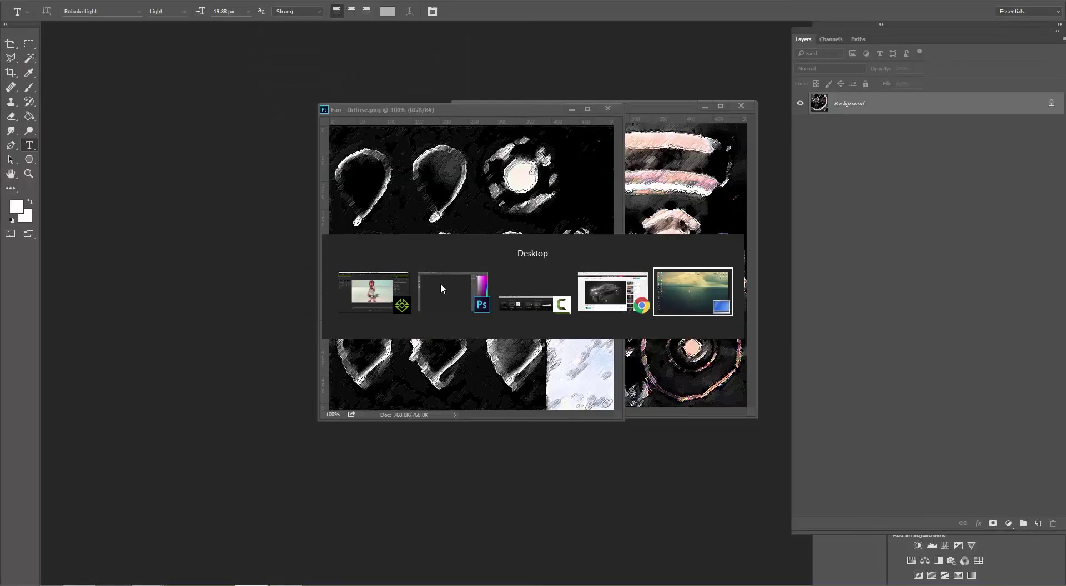
{"action": "double_click", "coordinate": [478, 283]}
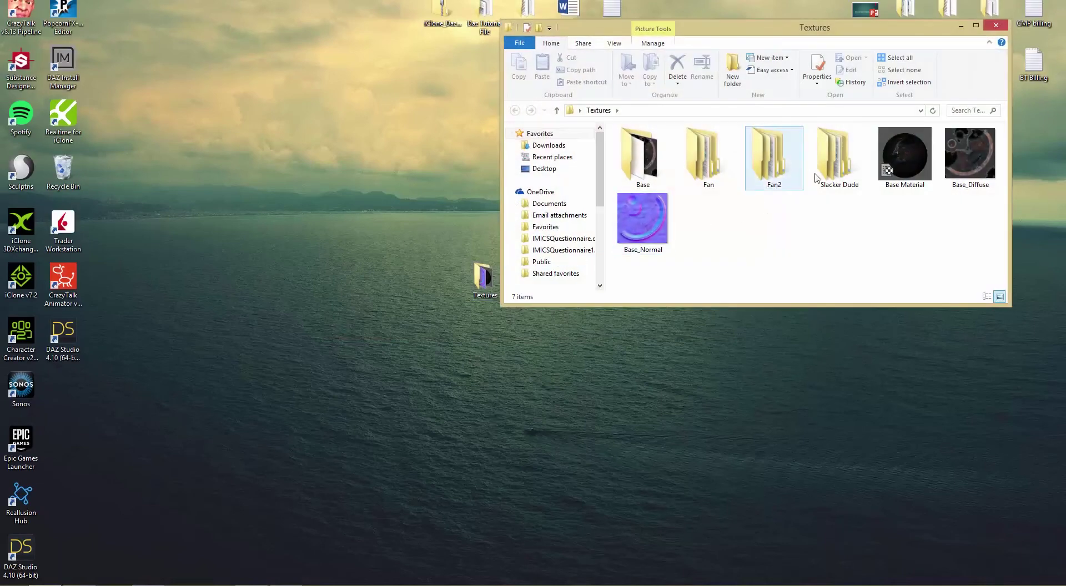
{"action": "double_click", "coordinate": [833, 155]}
{"action": "left_click_drag", "start_coordinate": [720, 43], "coordinate": [612, 77]}
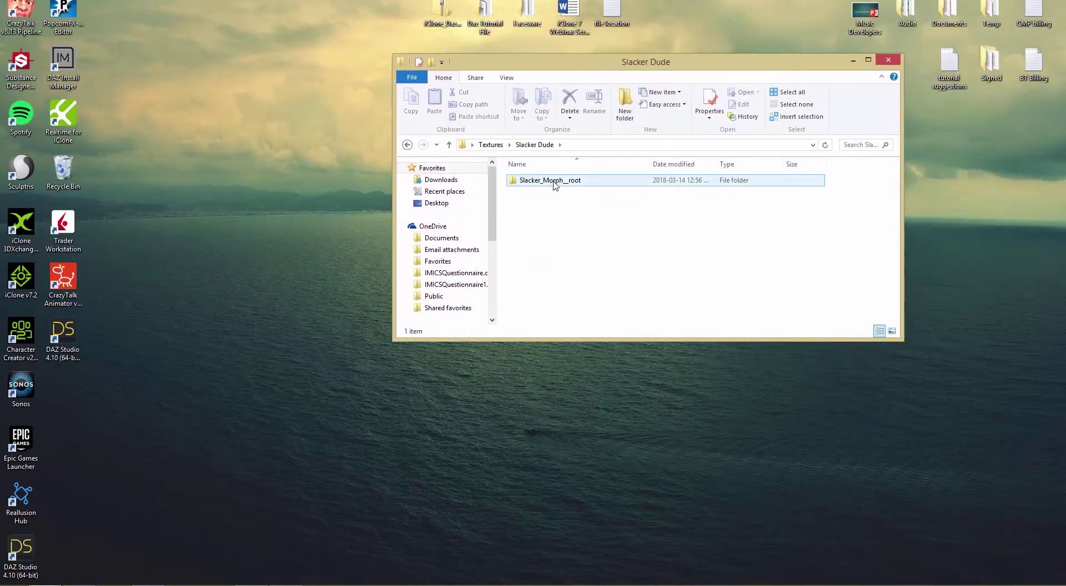
- Switch to iClone and place the Slacker Dude folder window in front of it
{"action": "key", "text": "alt+Tab"}
{"action": "key", "text": "Tab"}
{"action": "key", "text": "Tab"}
{"action": "key", "text": "Tab"}
{"action": "key", "text": "Tab"}
{"action": "key", "text": "Tab"}
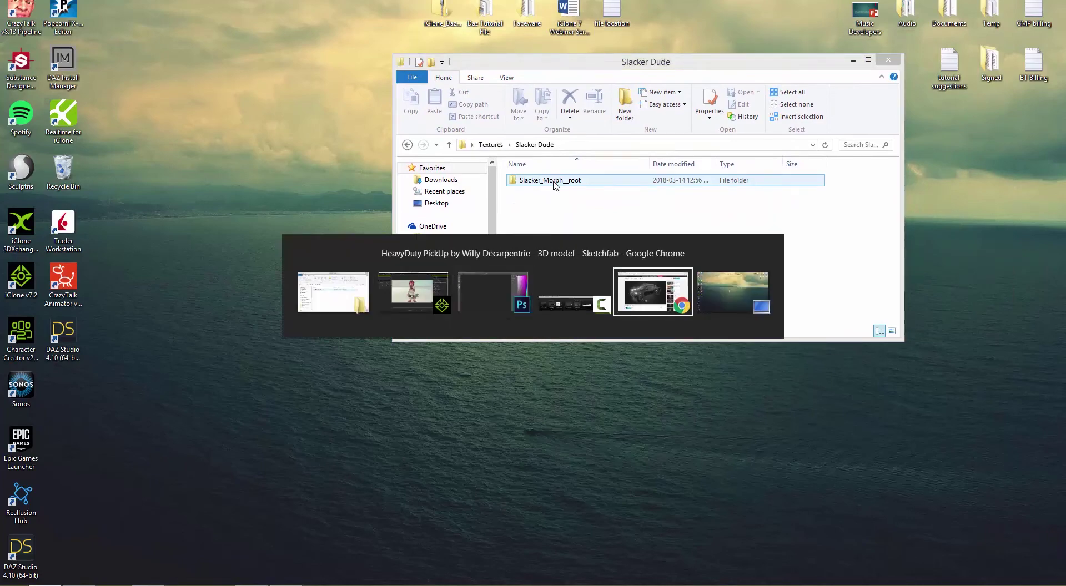
{"action": "key", "text": "alt+Tab"}
{"action": "key", "text": "Tab"}
{"action": "key", "text": "Tab"}
{"action": "key", "text": "Tab"}
{"action": "key", "text": "Tab"}
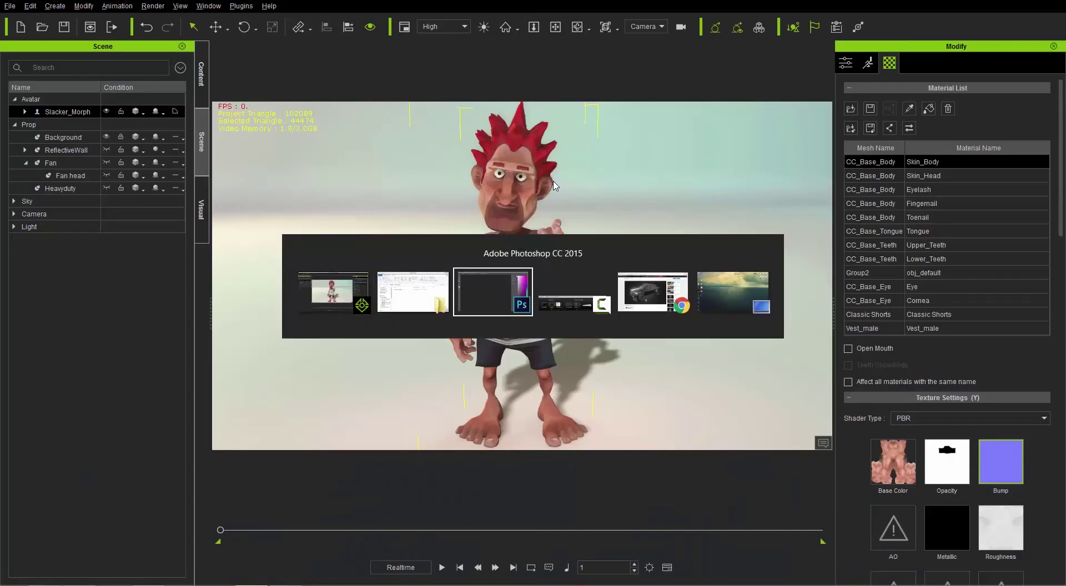
{"action": "key", "text": "Tab"}
{"action": "key", "text": "Tab"}
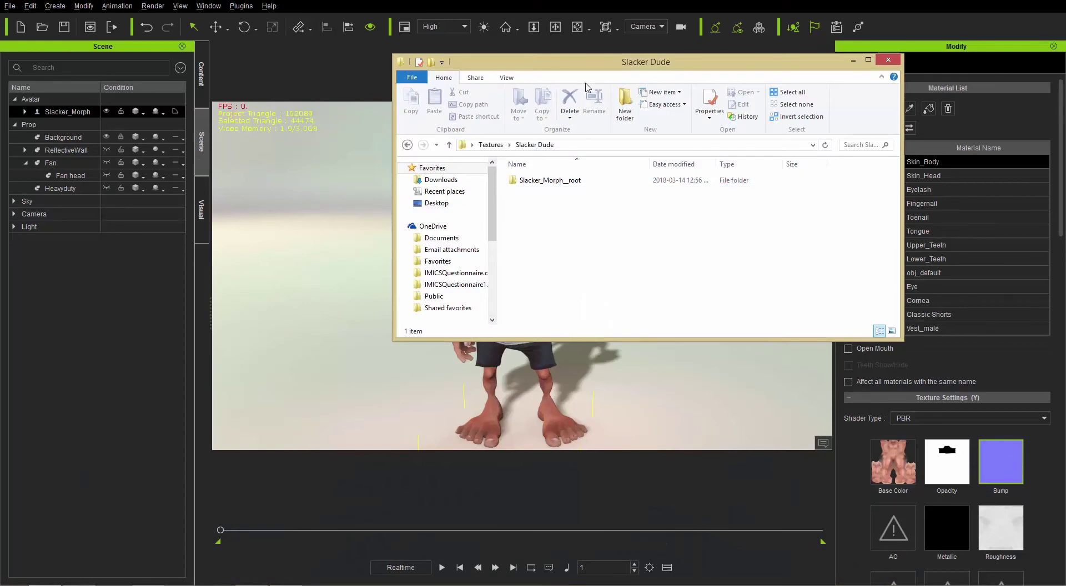
{"action": "left_click_drag", "start_coordinate": [589, 71], "coordinate": [561, 137]}
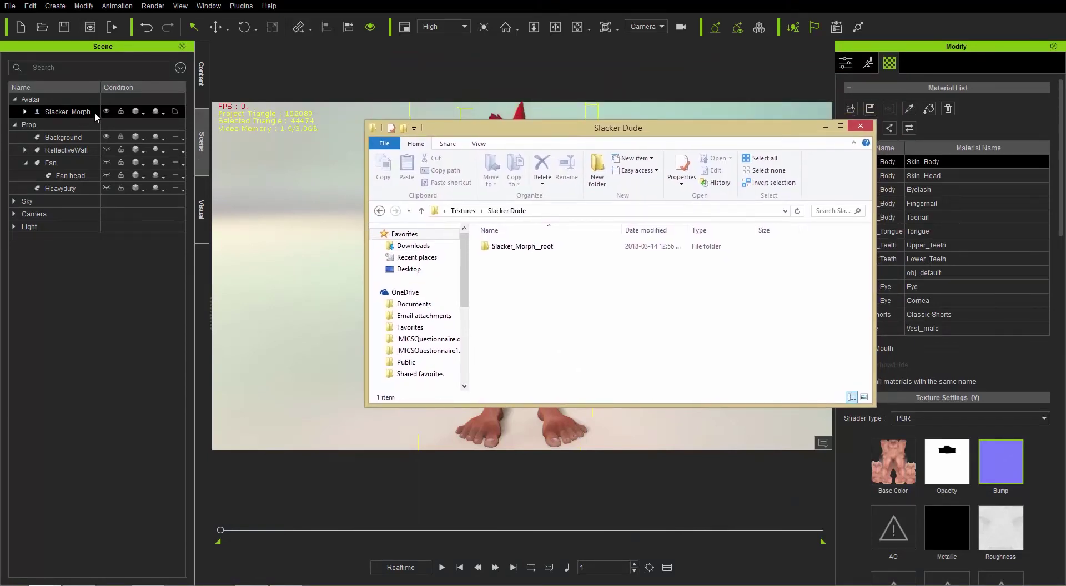
- Examine the exported folder structure from Slacker_Morph__root through CC_Base_Body__mesh down to the Fingernail material's textures
{"action": "double_click", "coordinate": [540, 249]}
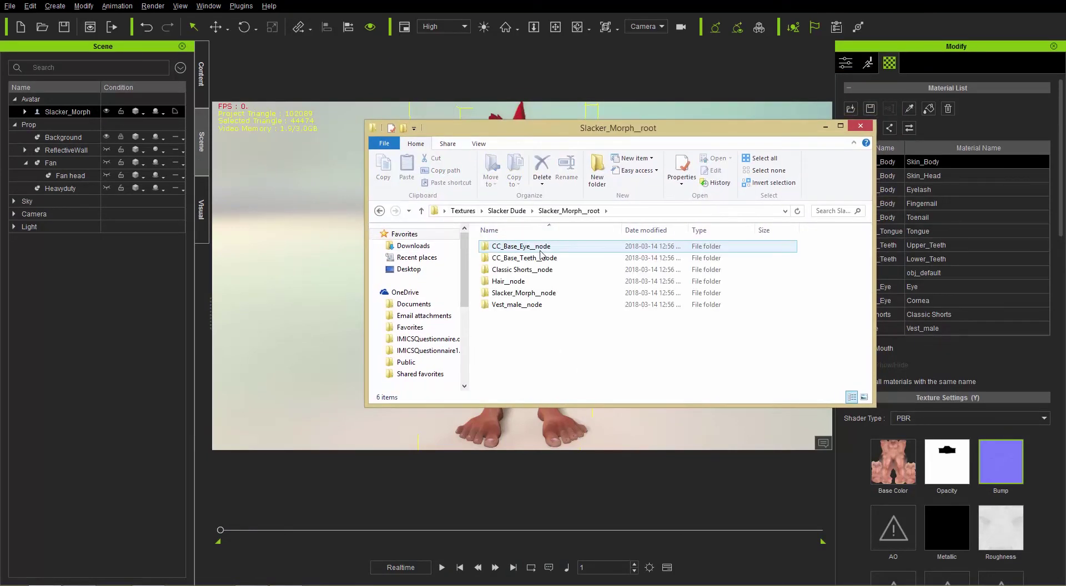
{"action": "left_click_drag", "start_coordinate": [648, 138], "coordinate": [543, 147]}
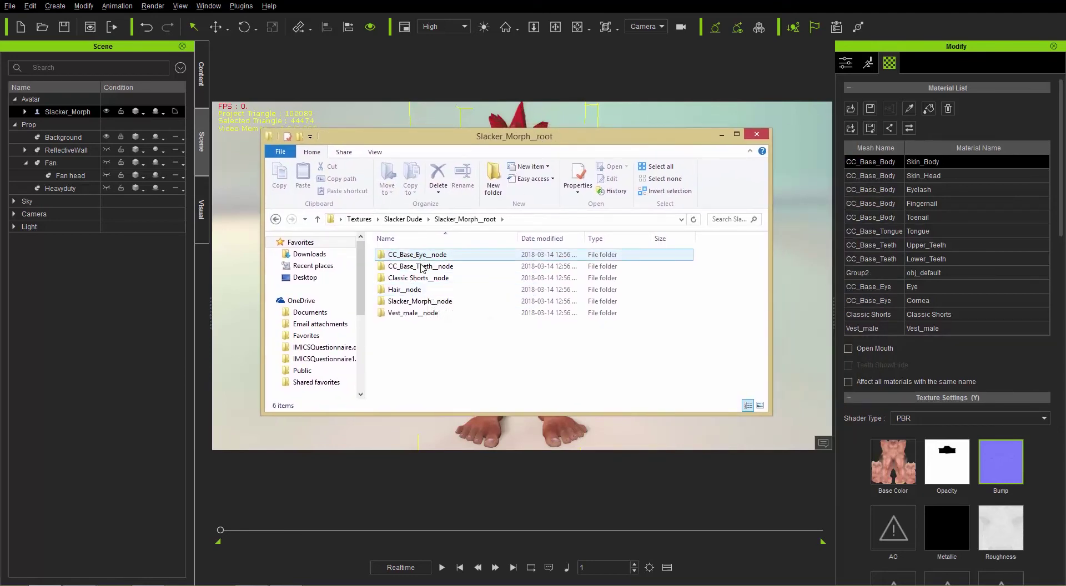
{"action": "double_click", "coordinate": [414, 303]}
{"action": "left_click", "coordinate": [430, 256]}
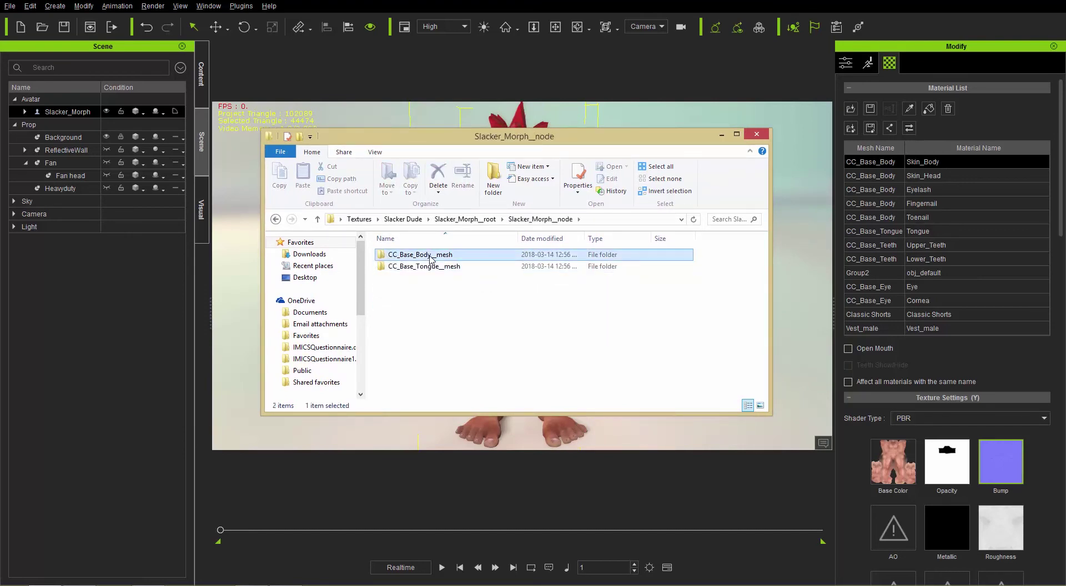
{"action": "double_click", "coordinate": [431, 257]}
{"action": "double_click", "coordinate": [431, 265]}
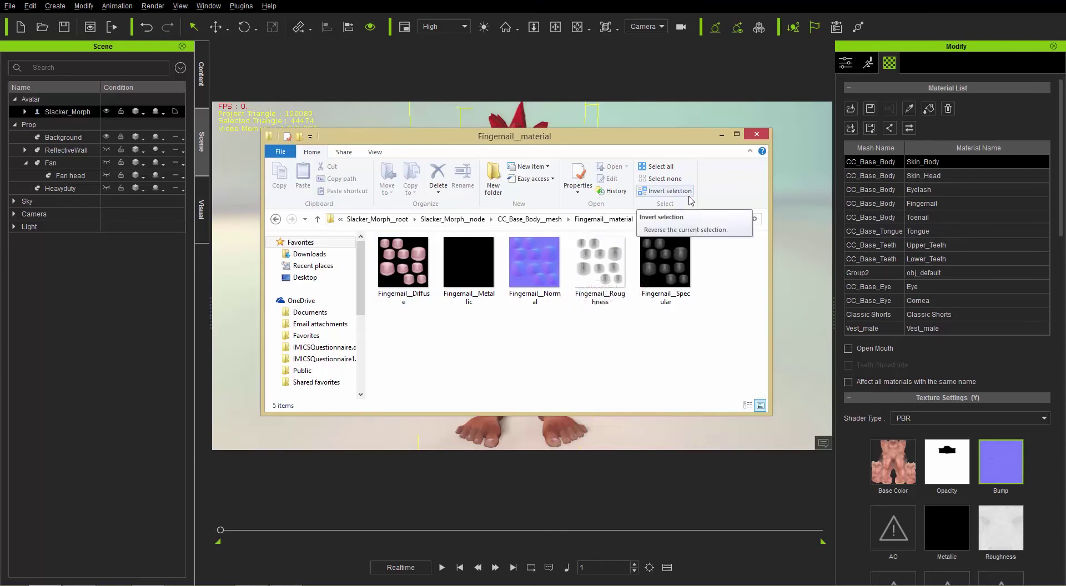
{"action": "left_click", "coordinate": [756, 135]}
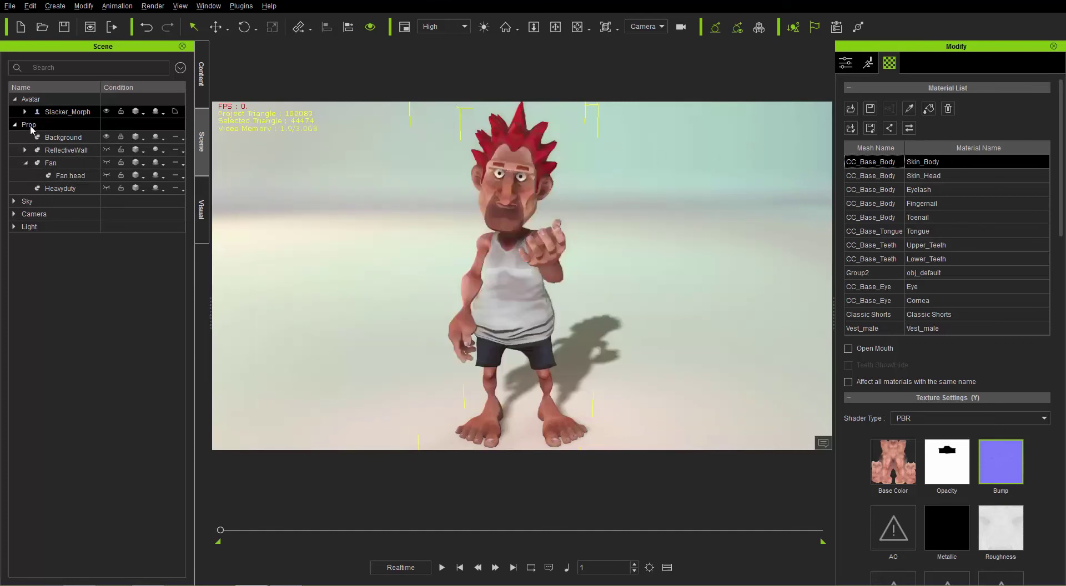
- Hide the Slacker_Morph avatar and show the Heavyduty truck prop centred in the viewport
{"action": "left_click", "coordinate": [106, 112]}
{"action": "left_click", "coordinate": [108, 186]}
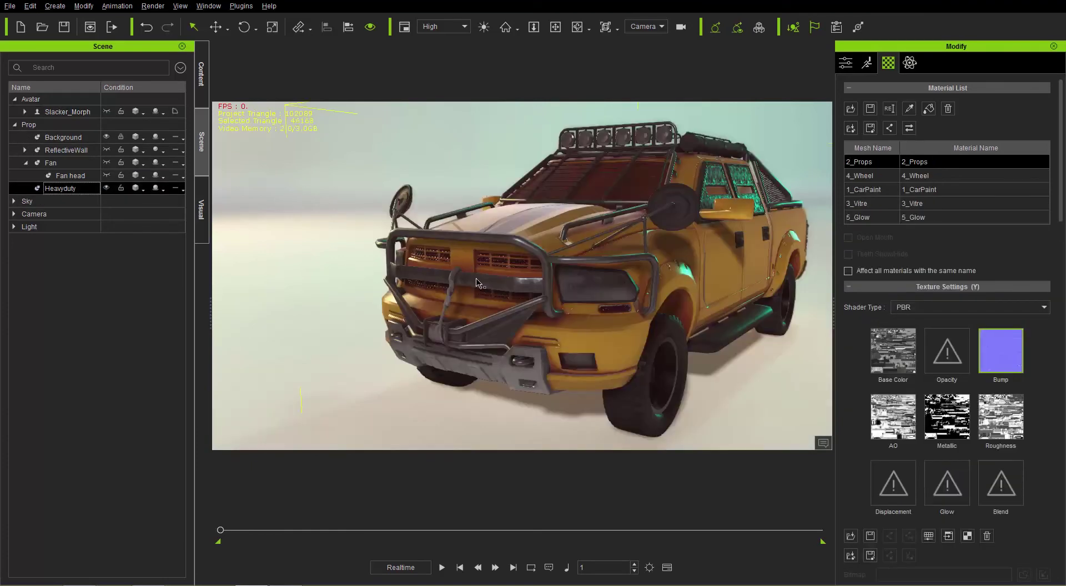
{"action": "middle_click_drag", "start_coordinate": [599, 284], "coordinate": [571, 274]}
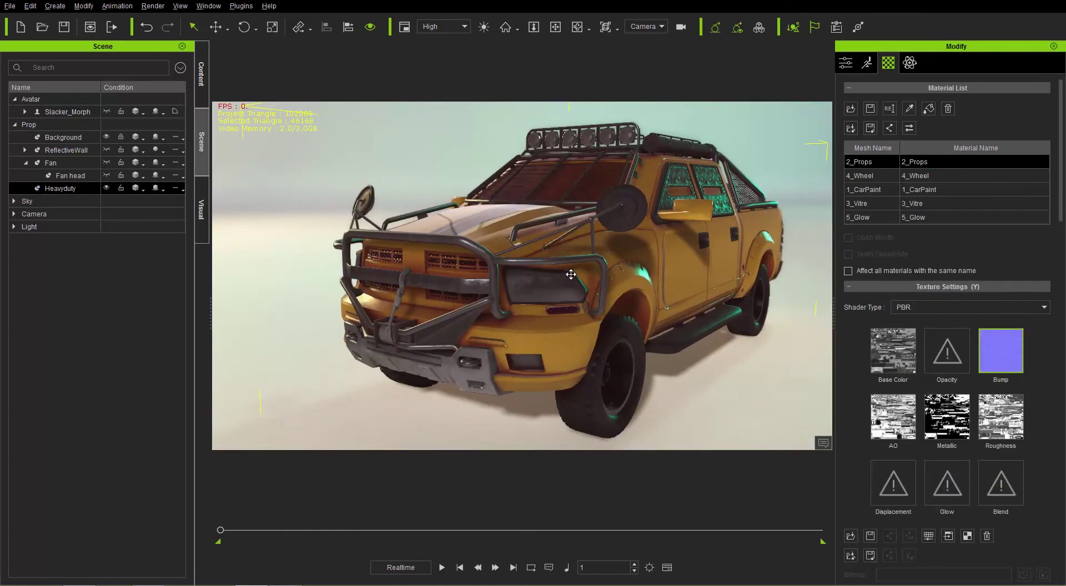
- Switch to Chrome and view the HeavyDuty PickUp model's page on Sketchfab
{"action": "key", "text": "alt+Tab"}
{"action": "key", "text": "alt+Tab"}
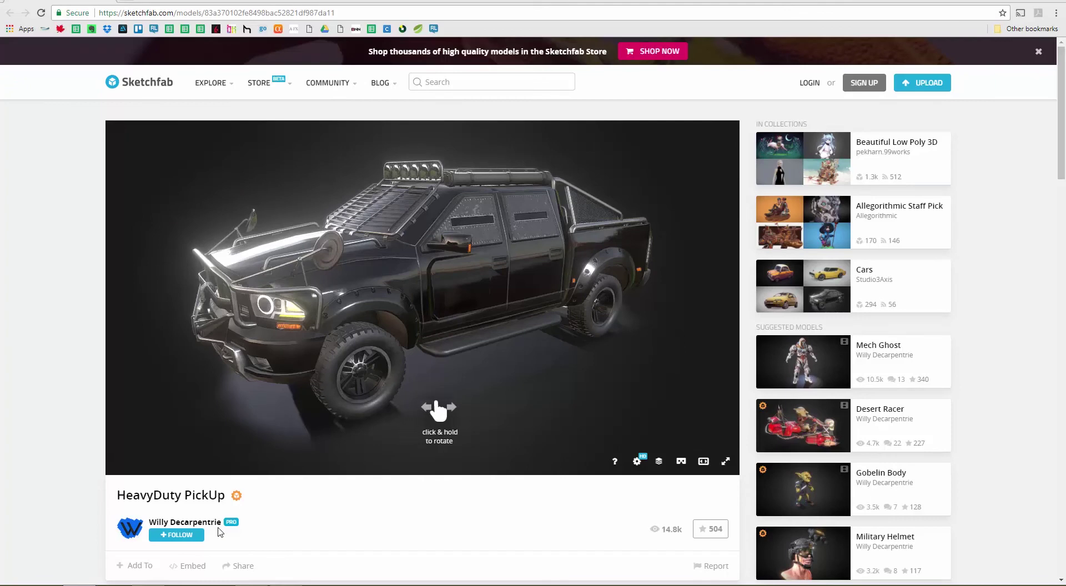
{"action": "mouse_move", "coordinate": [422, 410]}
{"action": "left_mouse_down"}
{"action": "mouse_move", "coordinate": [411, 361]}
{"action": "mouse_move", "coordinate": [429, 314]}
{"action": "mouse_move", "coordinate": [417, 285]}
{"action": "mouse_move", "coordinate": [279, 338]}
{"action": "mouse_move", "coordinate": [309, 329]}
{"action": "mouse_move", "coordinate": [304, 316]}
{"action": "left_mouse_up"}
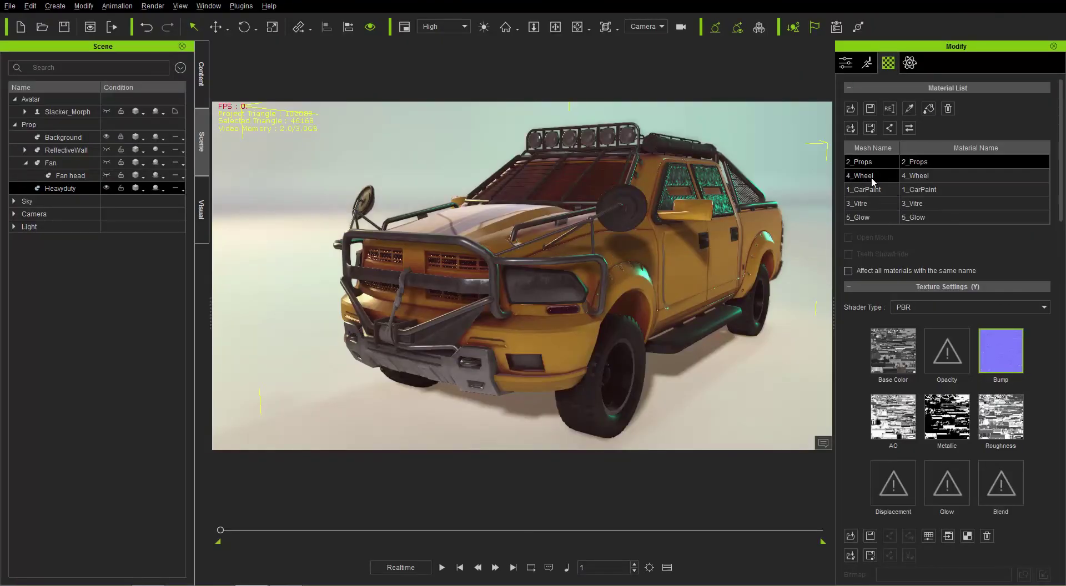
- Examine the textures of the Heavyduty prop's Props, Wheel, CarPaint, Vitre and Glow materials in iClone
{"action": "left_click", "coordinate": [870, 189]}
{"action": "left_click", "coordinate": [874, 204]}
{"action": "left_click", "coordinate": [876, 218]}
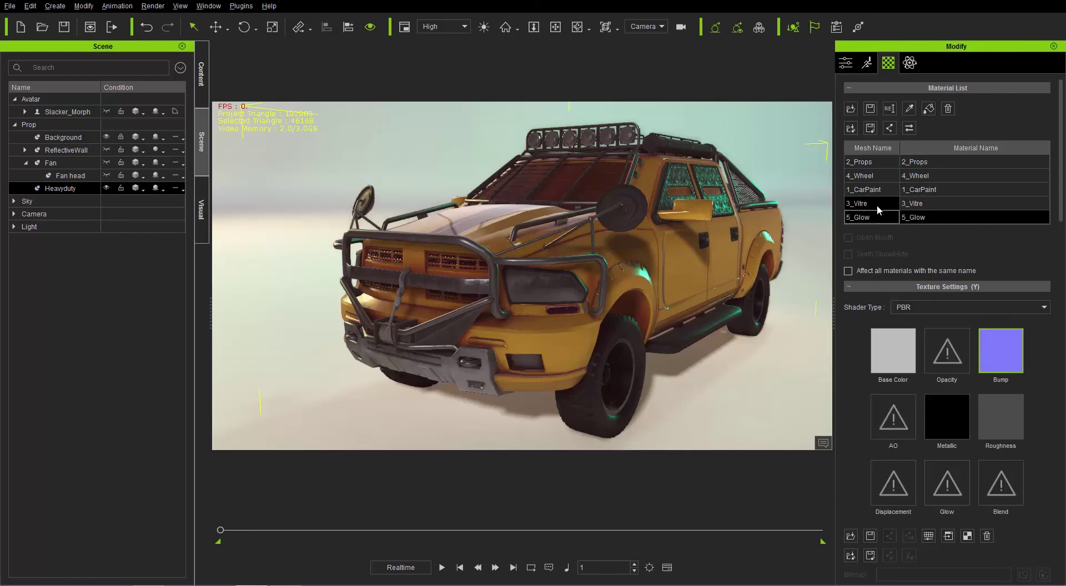
{"action": "left_click", "coordinate": [877, 205]}
{"action": "left_click", "coordinate": [872, 190]}
{"action": "left_click", "coordinate": [869, 177]}
{"action": "left_click", "coordinate": [866, 163]}
{"action": "left_click", "coordinate": [869, 176]}
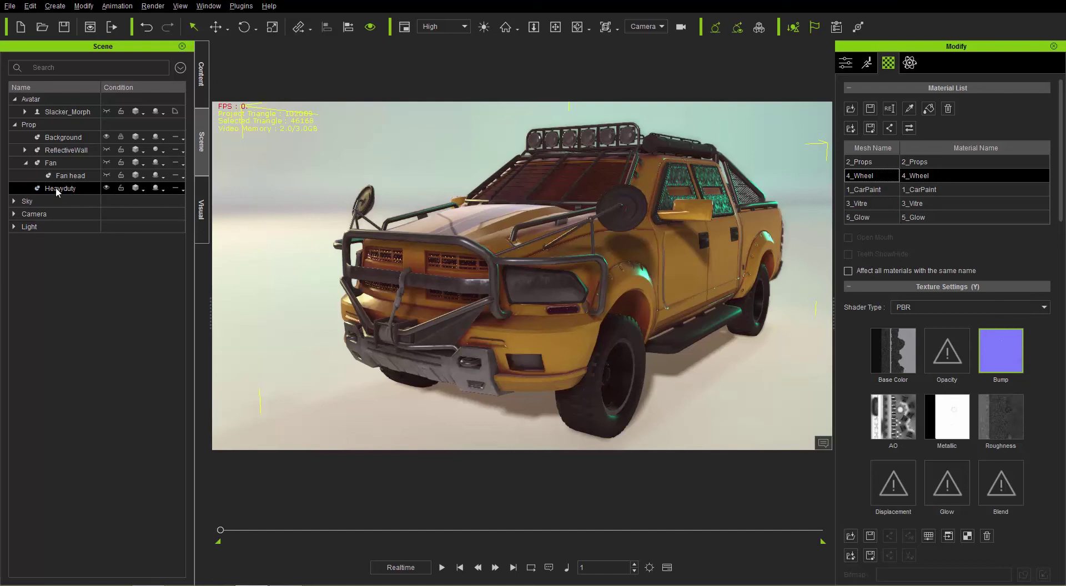
{"action": "left_click", "coordinate": [876, 216]}
{"action": "left_click", "coordinate": [877, 164]}
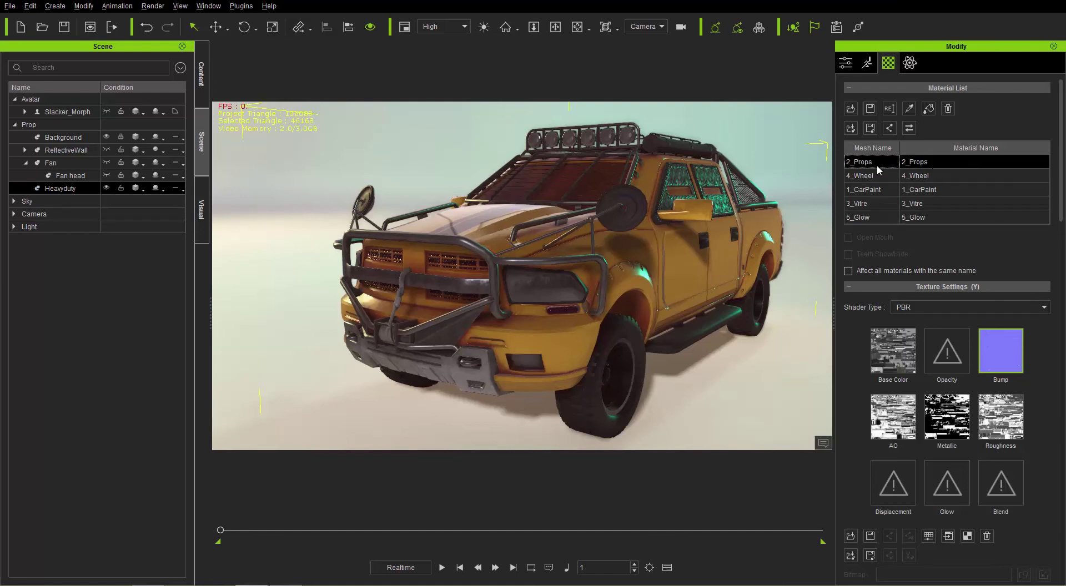
- Export all textures of the Heavyduty prop into a new folder named Heavy Duty inside Textures
{"action": "left_click", "coordinate": [871, 130]}
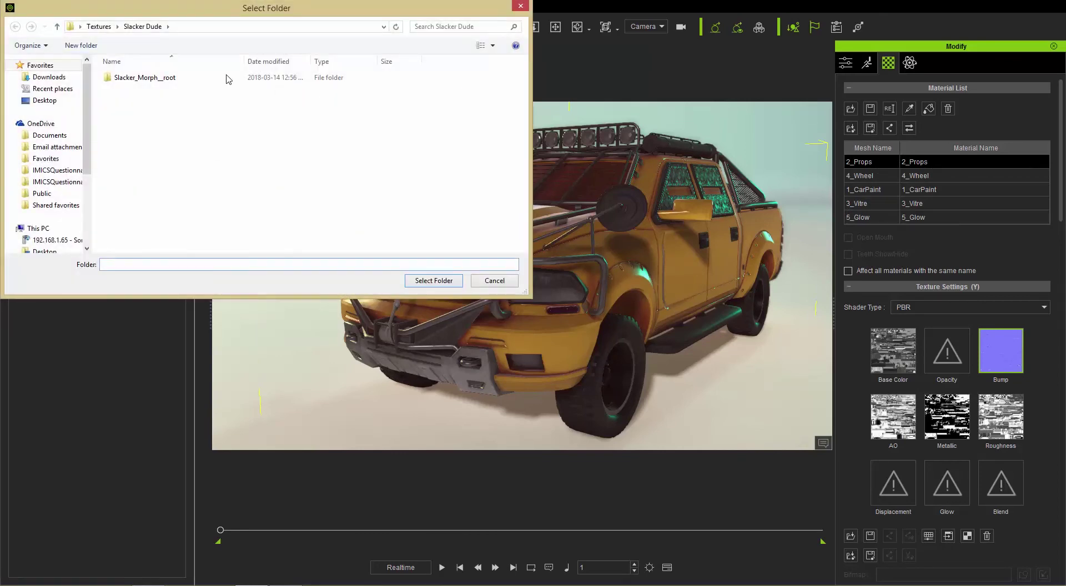
{"action": "left_click", "coordinate": [99, 26]}
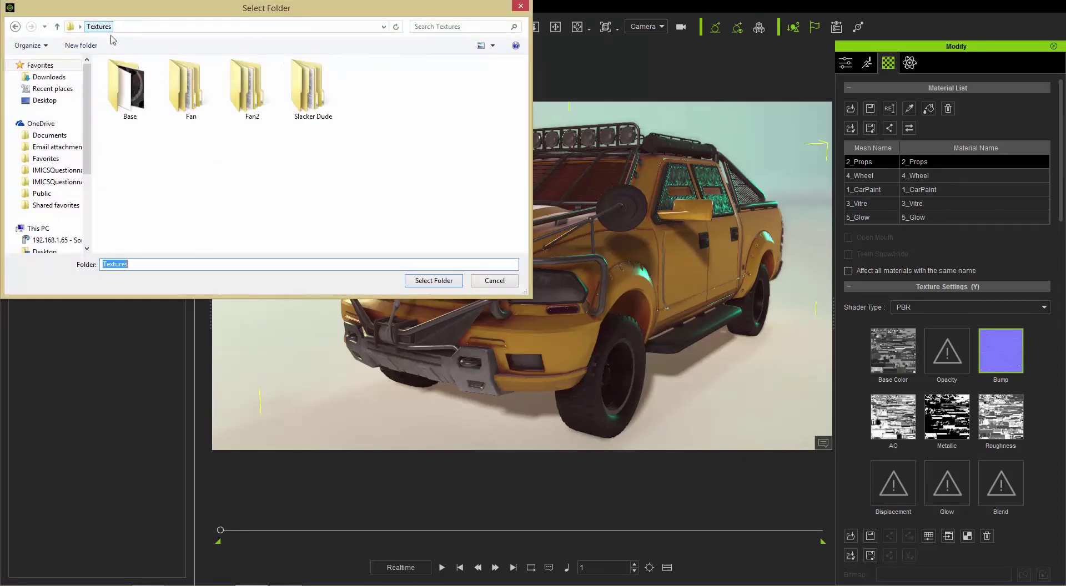
{"action": "left_click", "coordinate": [81, 45]}
{"action": "type", "text": "Heavy"}
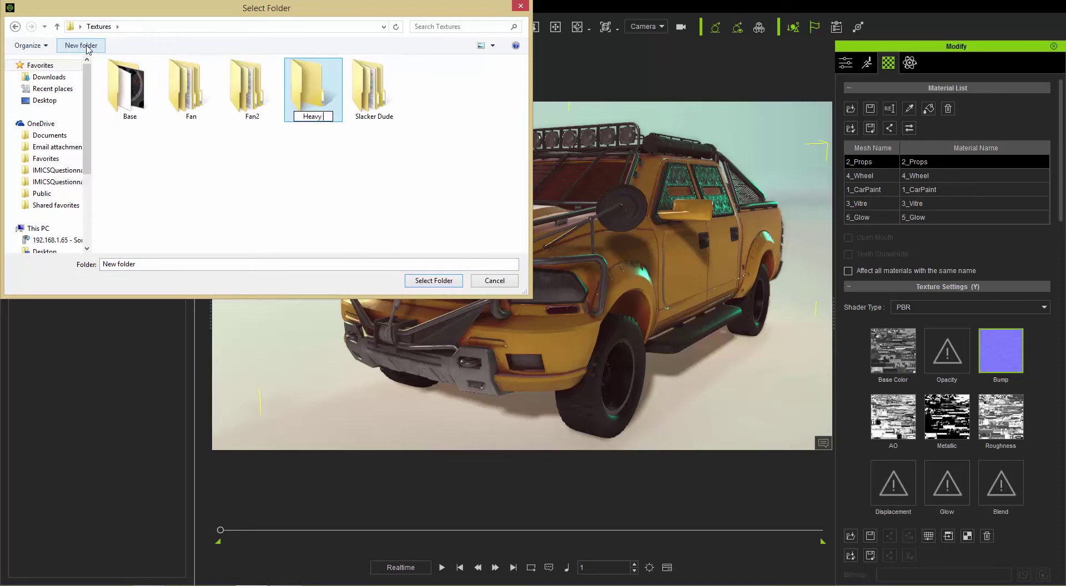
{"action": "type", "text": " Duty"}
{"action": "key", "text": "Return"}
{"action": "left_click_drag", "start_coordinate": [188, 86], "coordinate": [322, 111]}
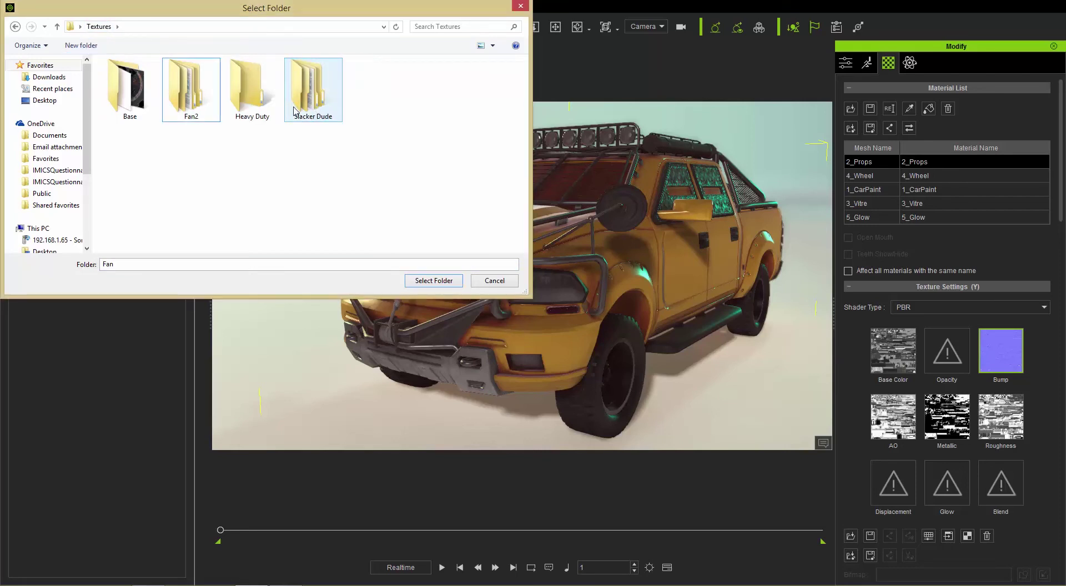
{"action": "left_click", "coordinate": [256, 104]}
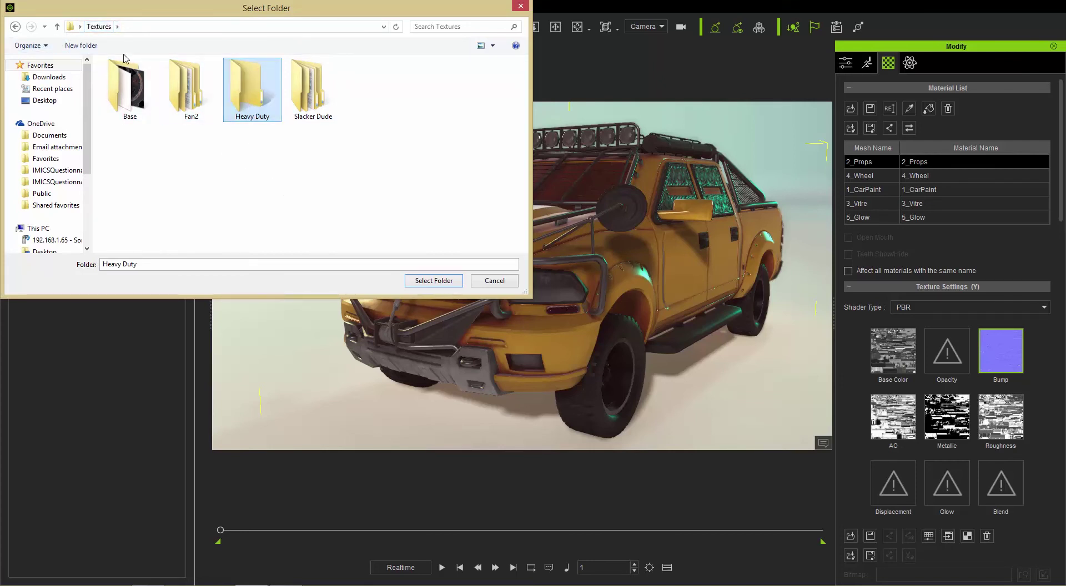
{"action": "left_click", "coordinate": [447, 281]}
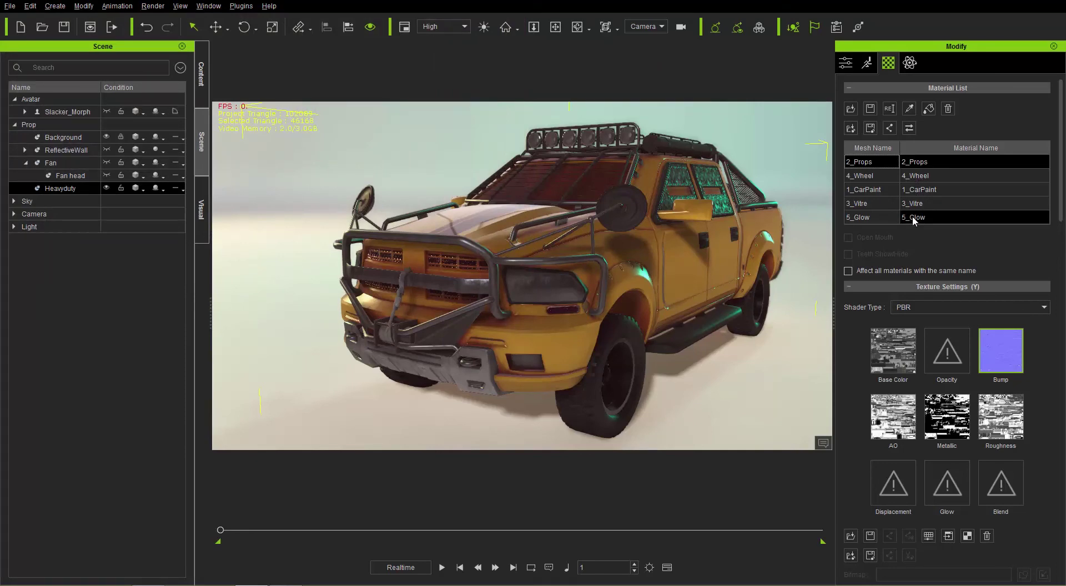
- Switch to the desktop and look through the exported Textures > Heavy Duty folder down to Heavyduty__root
{"action": "key", "text": "alt+Tab"}
{"action": "key", "text": "alt+Tab"}
{"action": "key", "text": "alt+Tab"}
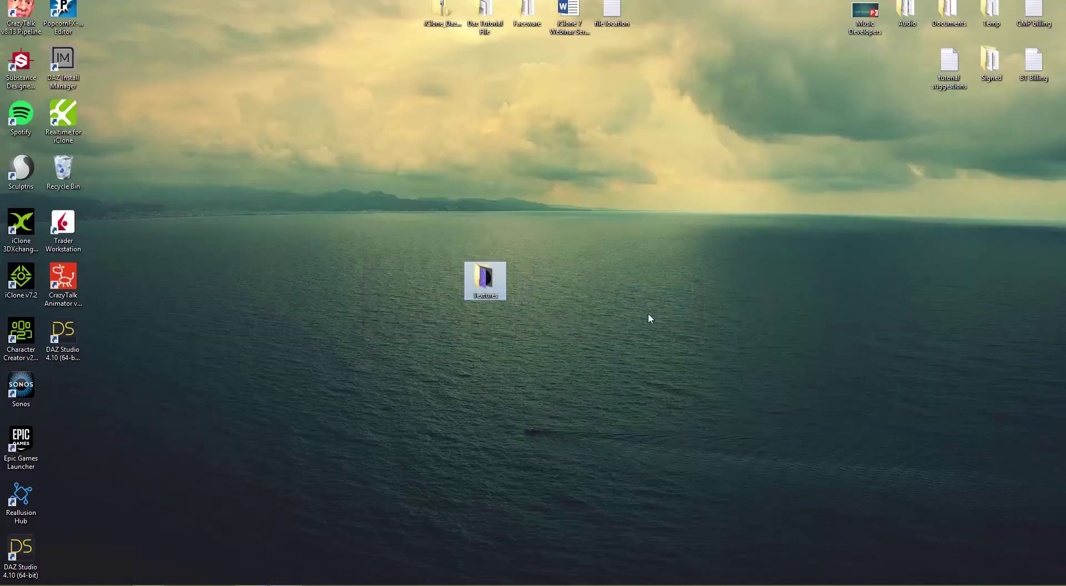
{"action": "double_click", "coordinate": [484, 277]}
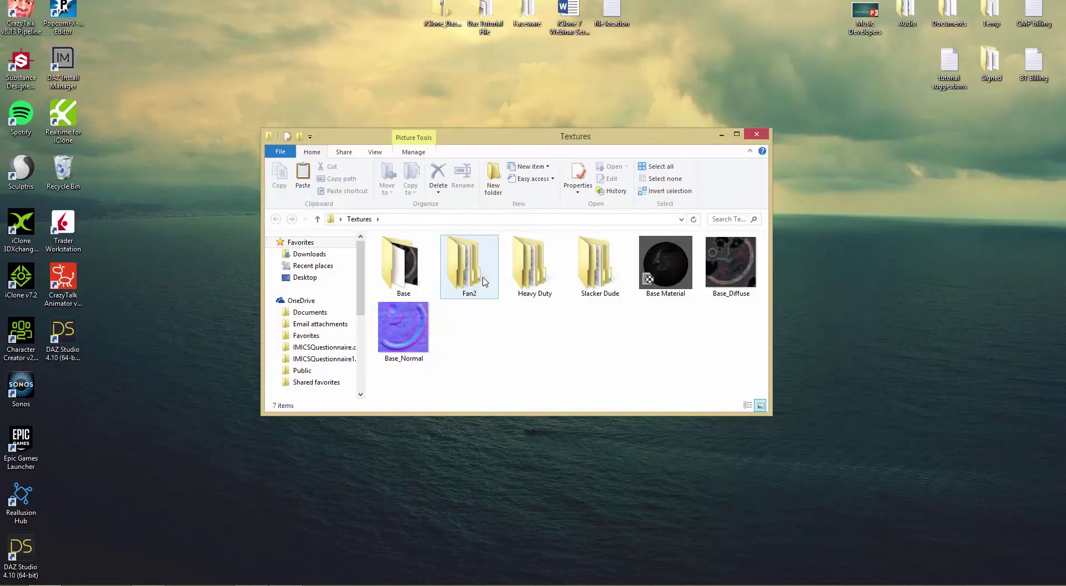
{"action": "double_click", "coordinate": [523, 267]}
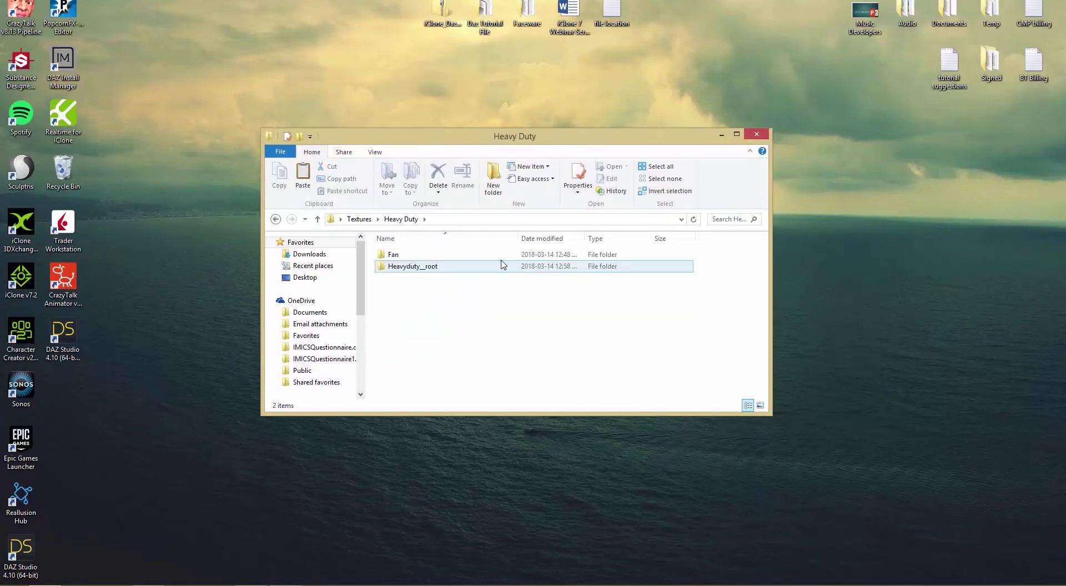
{"action": "double_click", "coordinate": [407, 254]}
{"action": "left_click", "coordinate": [400, 219]}
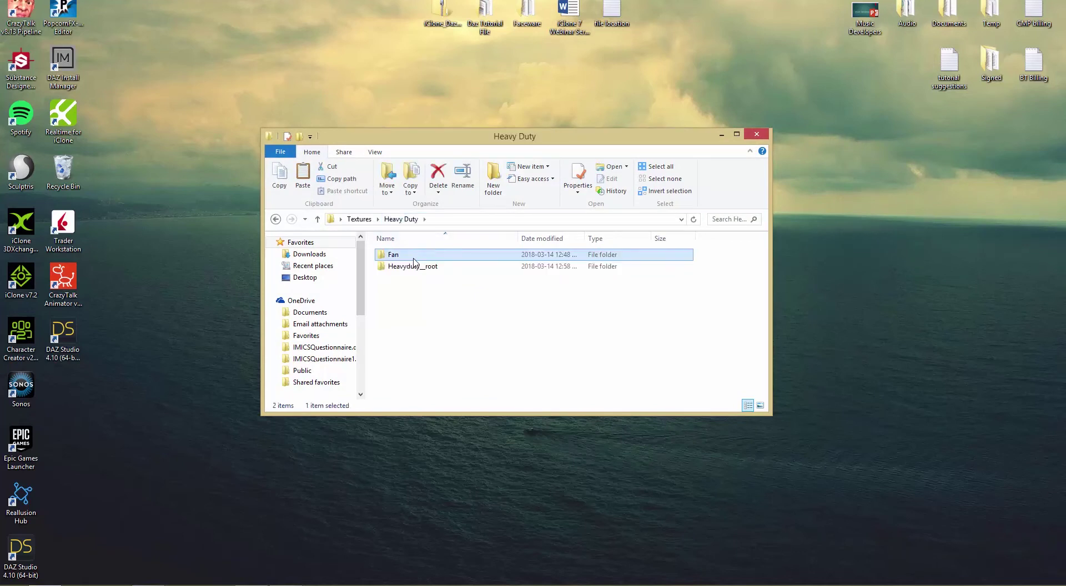
{"action": "left_click", "coordinate": [413, 259]}
{"action": "left_click", "coordinate": [413, 266]}
{"action": "double_click", "coordinate": [414, 265]}
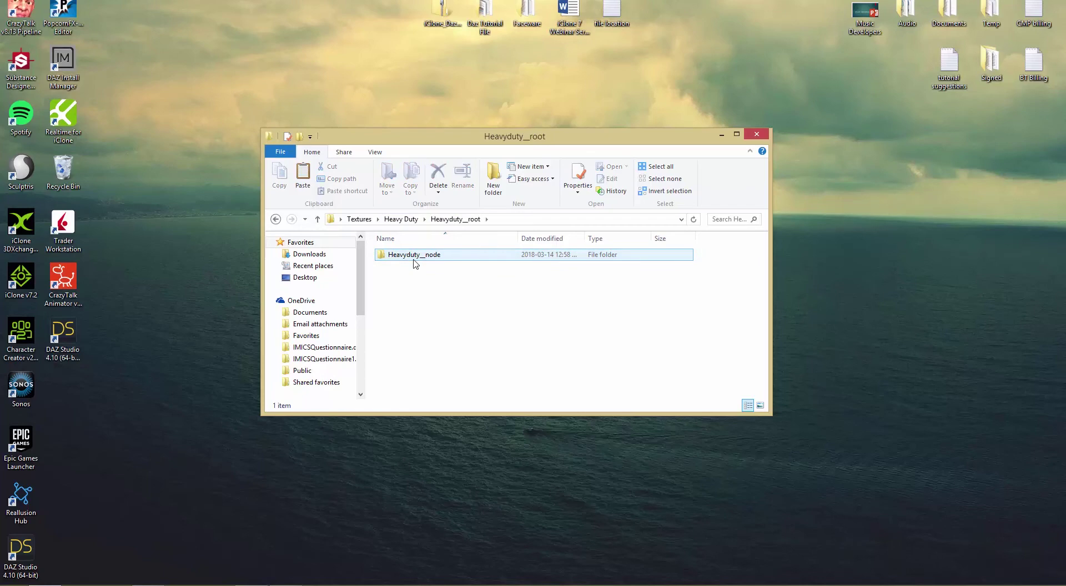
- Show the folder window over iClone and compare the mesh folders in Heavyduty__node with the prop's material list
{"action": "key", "text": "alt+Tab"}
{"action": "key", "text": "alt+Tab"}
{"action": "key", "text": "alt+Tab"}
{"action": "key", "text": "alt+Tab"}
{"action": "key", "text": "alt+Tab"}
{"action": "key", "text": "alt+Tab"}
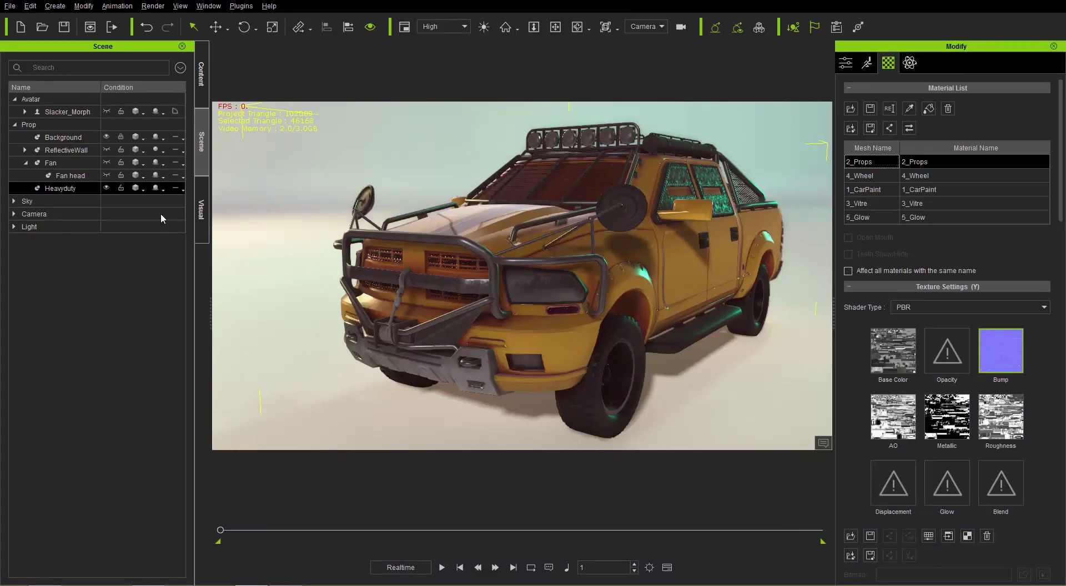
{"action": "key", "text": "alt+Tab"}
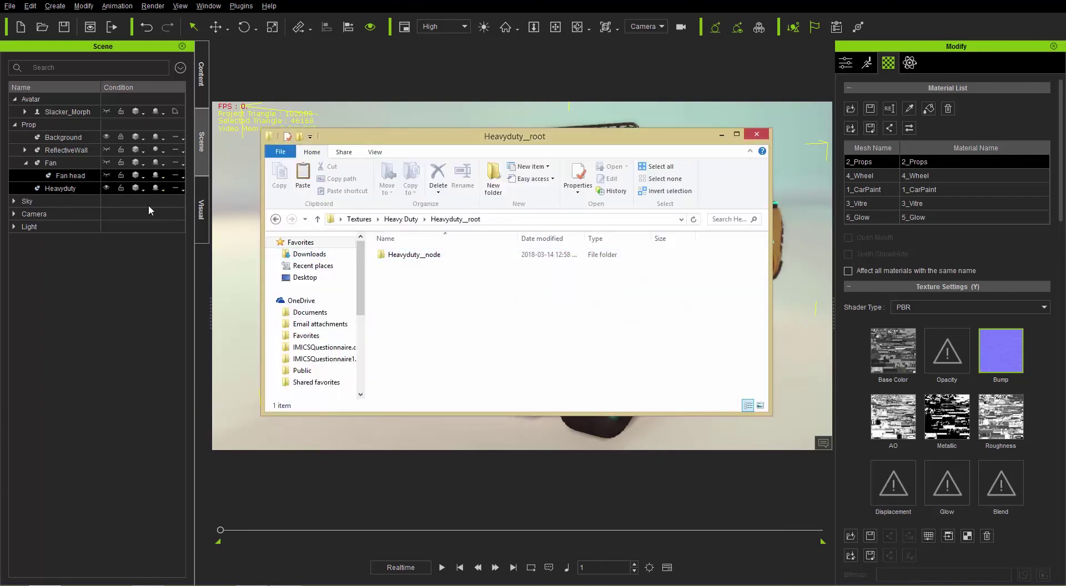
{"action": "double_click", "coordinate": [399, 255]}
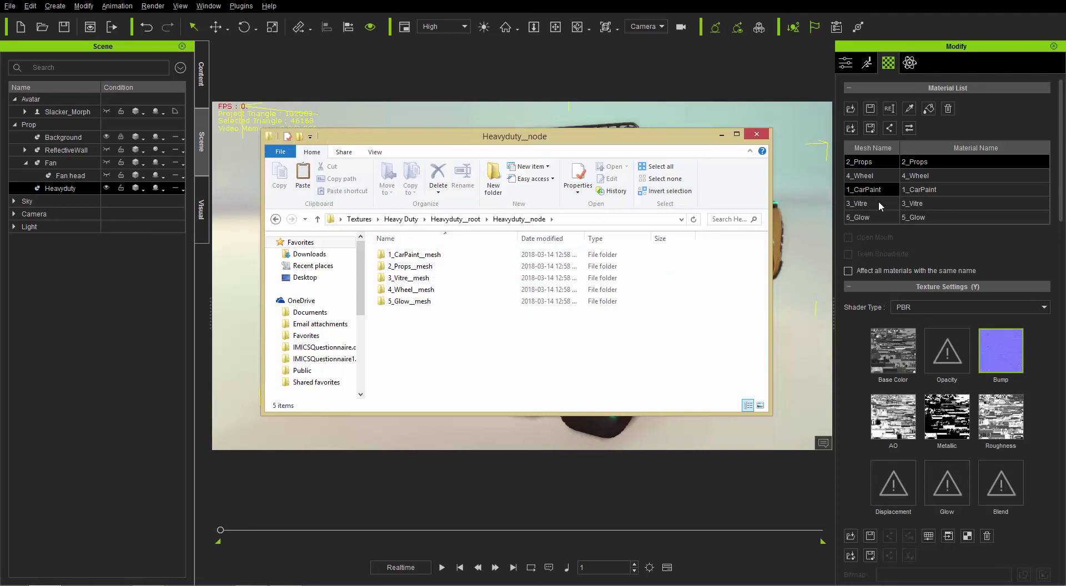
{"action": "left_click", "coordinate": [420, 255]}
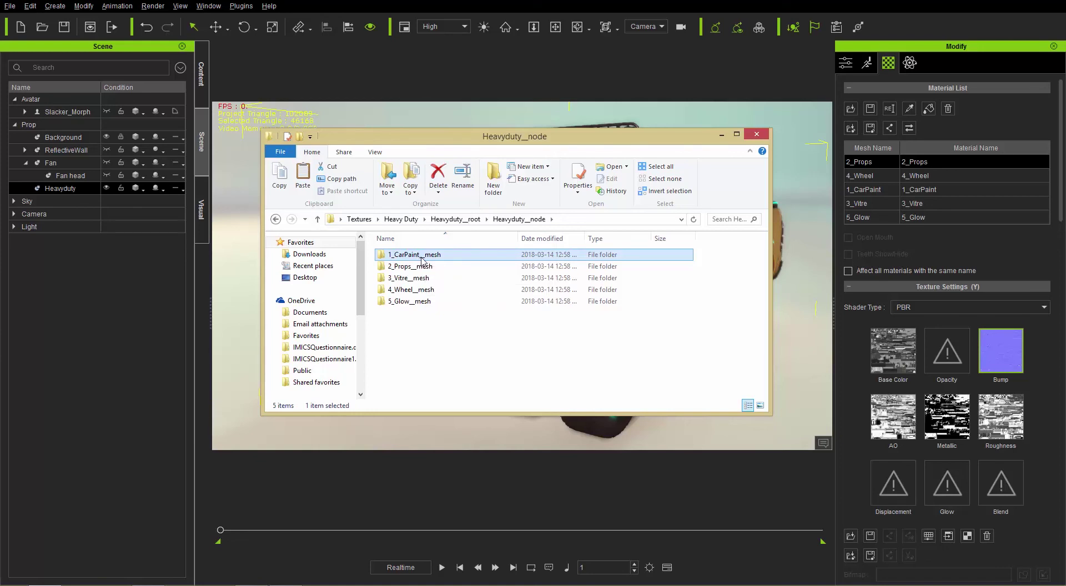
{"action": "left_click", "coordinate": [422, 256]}
{"action": "left_click", "coordinate": [425, 255]}
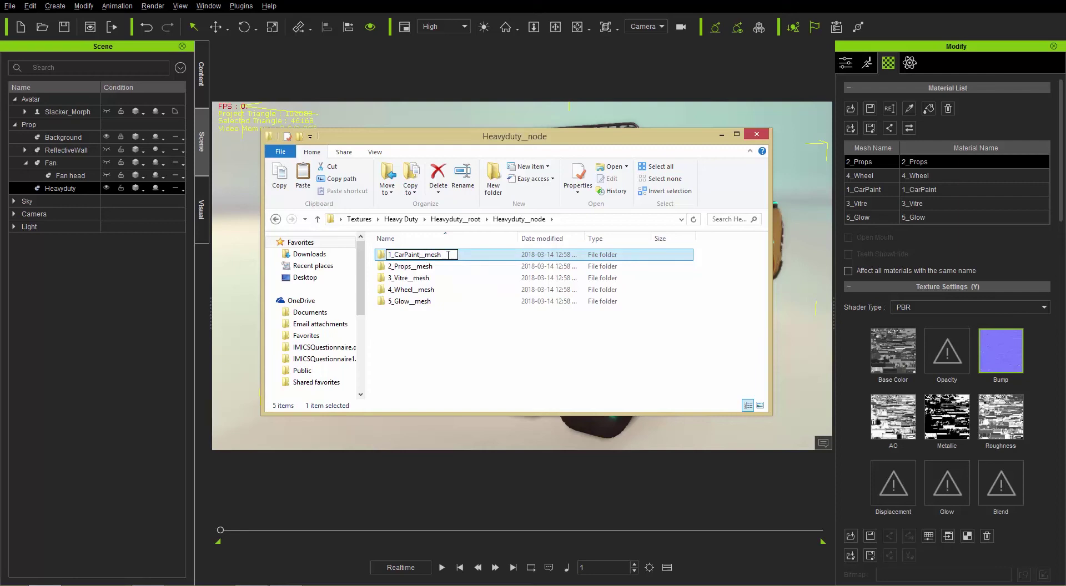
{"action": "left_click", "coordinate": [424, 267]}
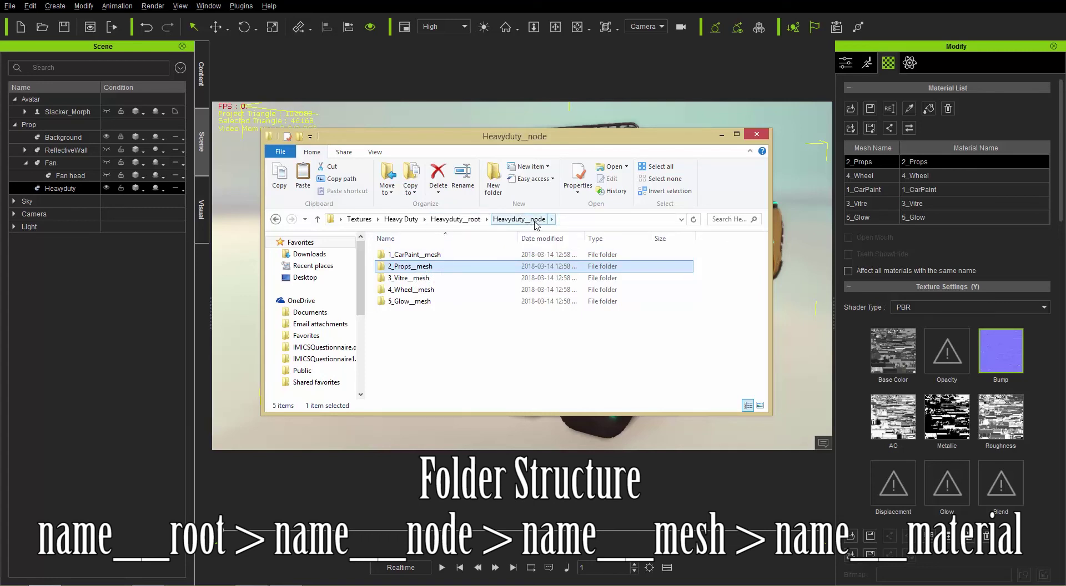
- Examine the exported textures in the material folders of 1_CarPaint__mesh and 2_Props__mesh
{"action": "double_click", "coordinate": [431, 255]}
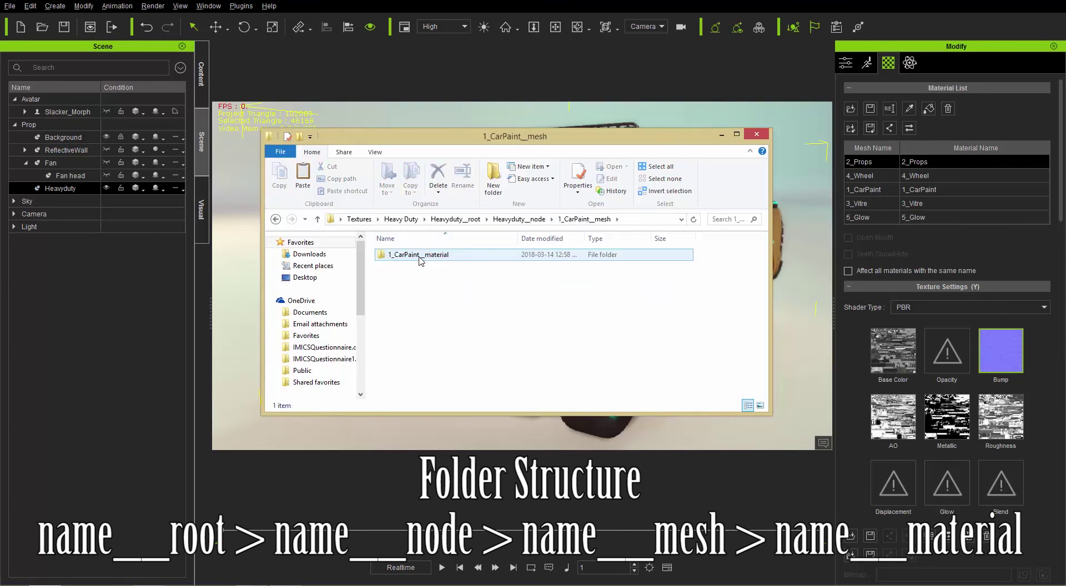
{"action": "double_click", "coordinate": [431, 256]}
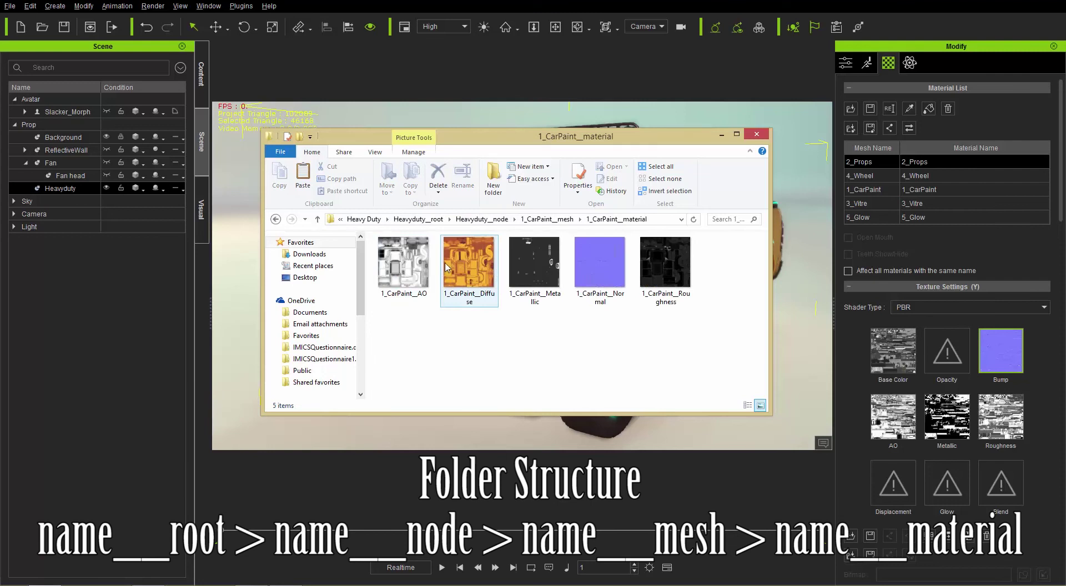
{"action": "left_click", "coordinate": [505, 219]}
{"action": "double_click", "coordinate": [412, 267]}
{"action": "left_click", "coordinate": [419, 256]}
{"action": "double_click", "coordinate": [419, 257]}
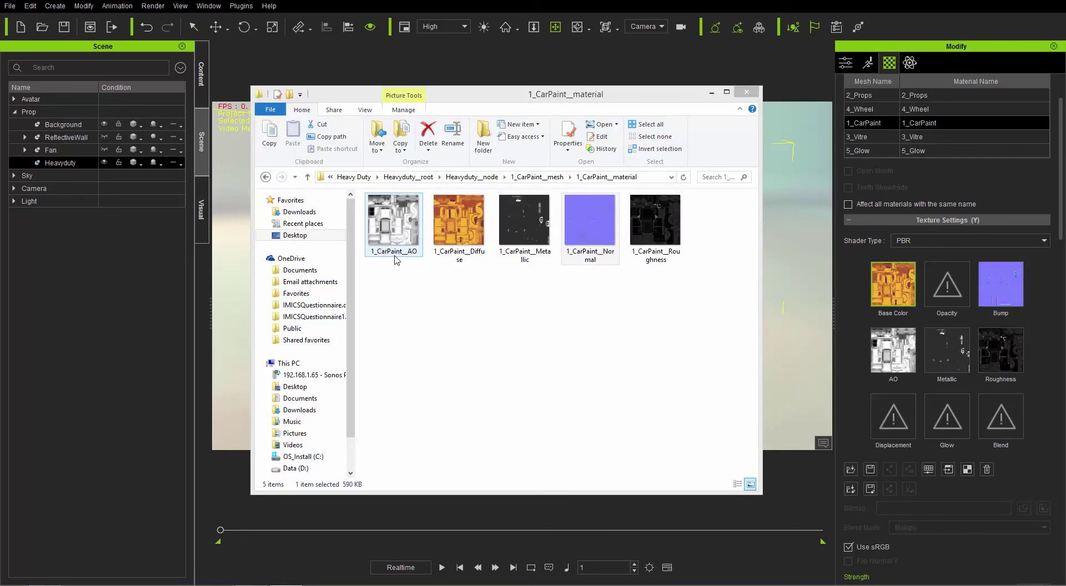
- Check the AO and Diffuse file names in 1_CarPaint__material and open 1_CarPaint__Diffuse in Adobe Photoshop CC 2015
{"action": "left_click", "coordinate": [405, 259]}
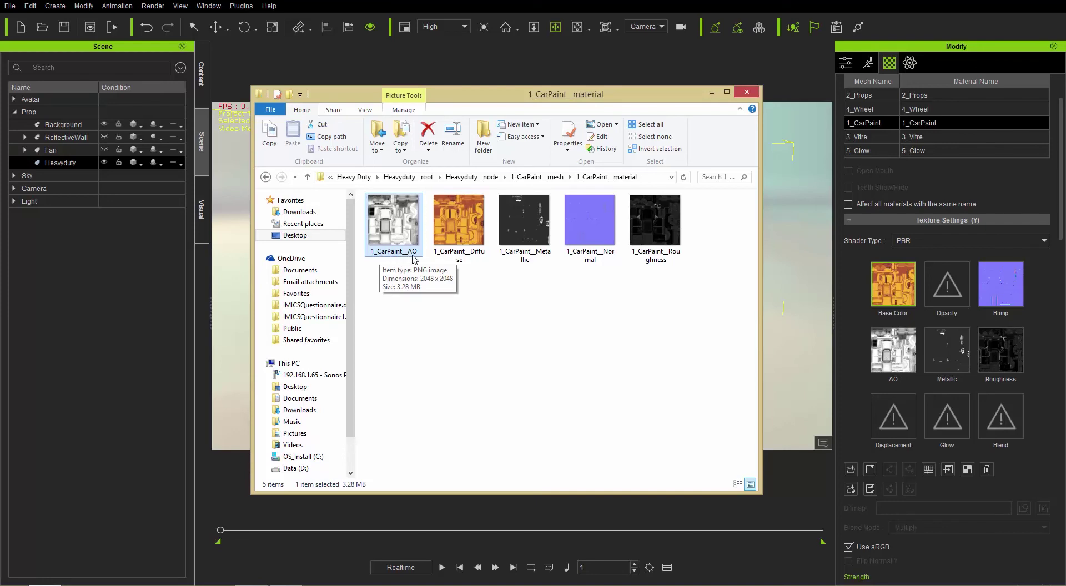
{"action": "left_click", "coordinate": [470, 258]}
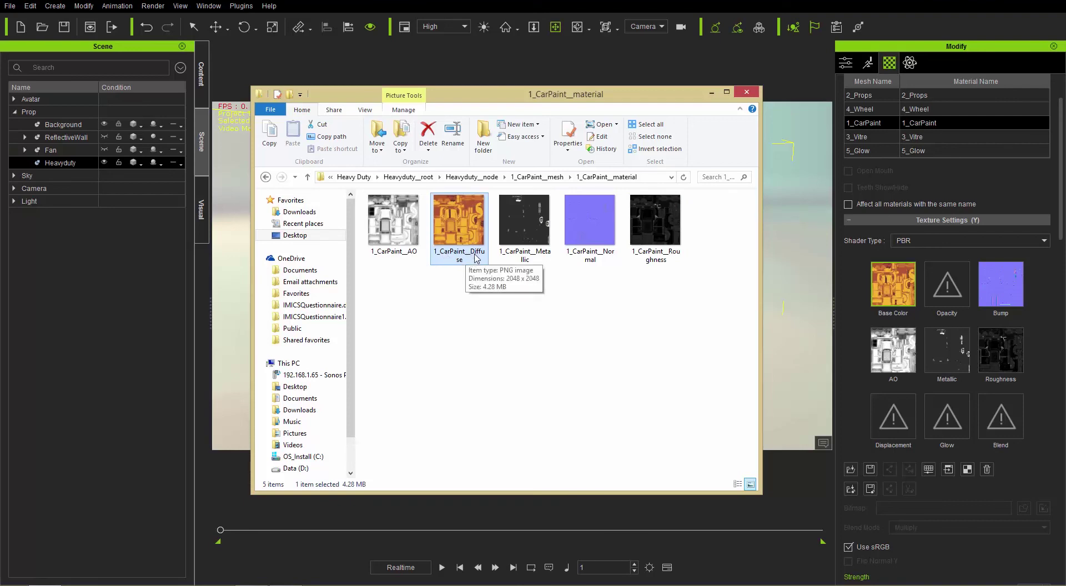
{"action": "right_click", "coordinate": [456, 224]}
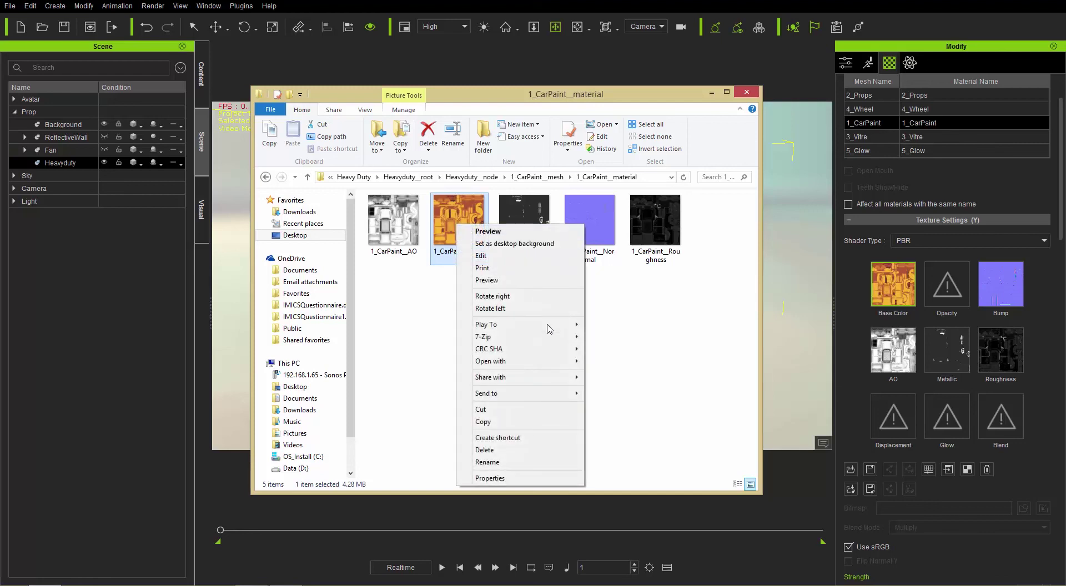
{"action": "mouse_move", "coordinate": [546, 368]}
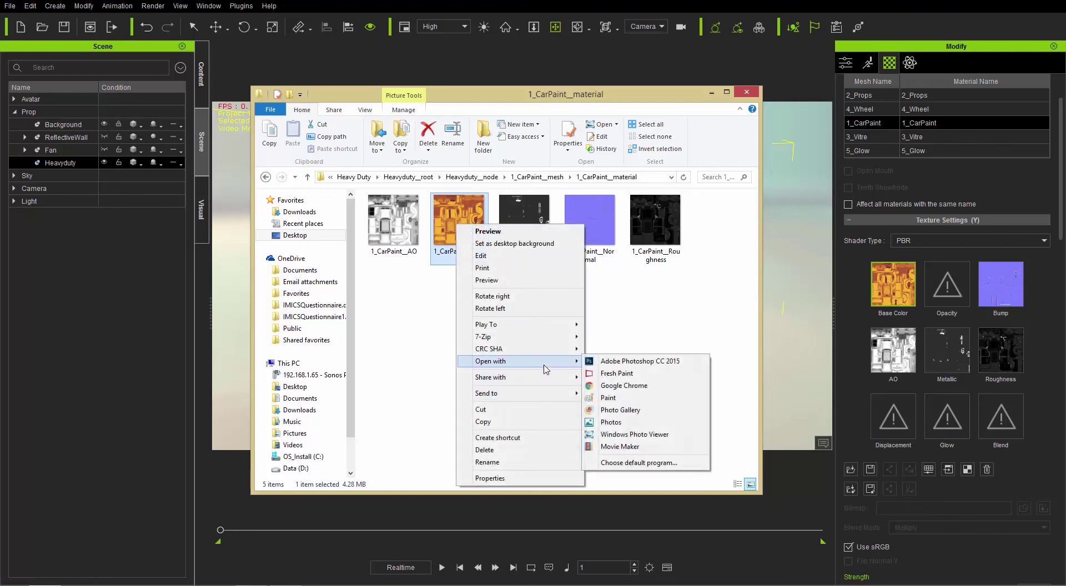
{"action": "left_click", "coordinate": [636, 362]}
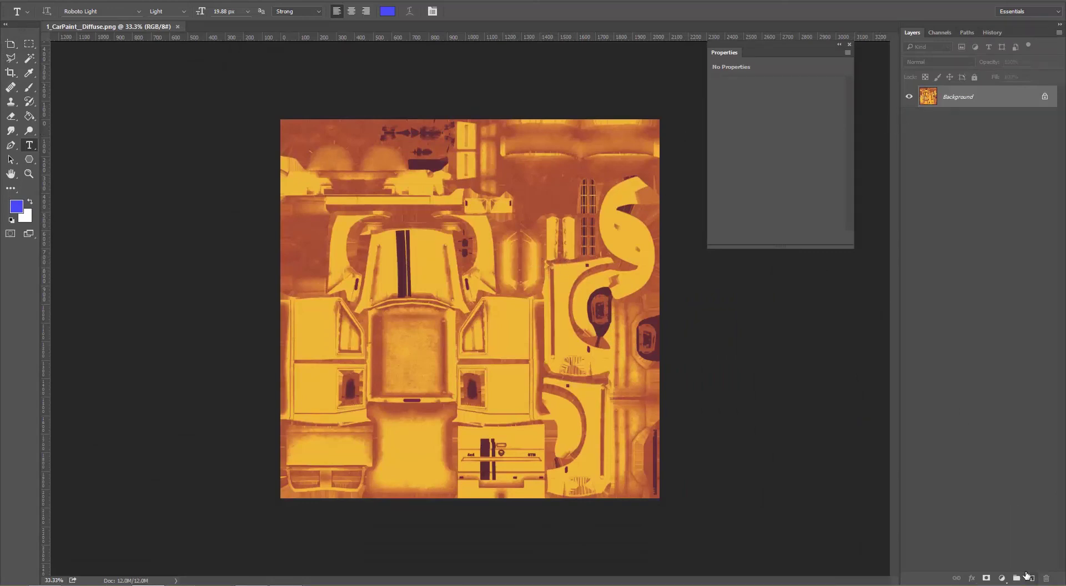
- Recolour the texture blue with a Hue/Saturation adjustment layer using Colorize, hue 235 and saturation 62
{"action": "left_click", "coordinate": [1002, 578]}
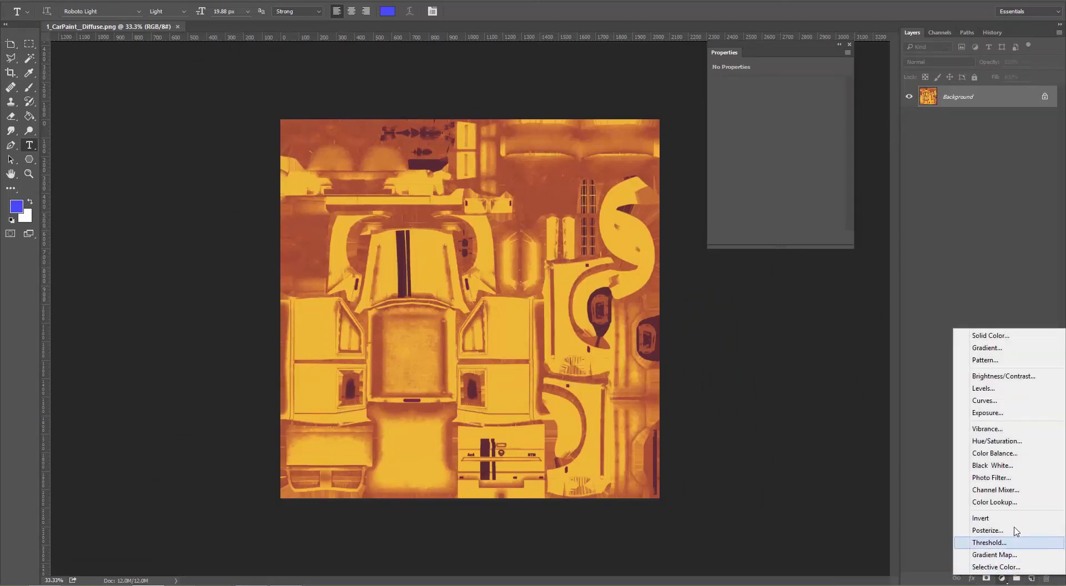
{"action": "left_click", "coordinate": [1001, 442]}
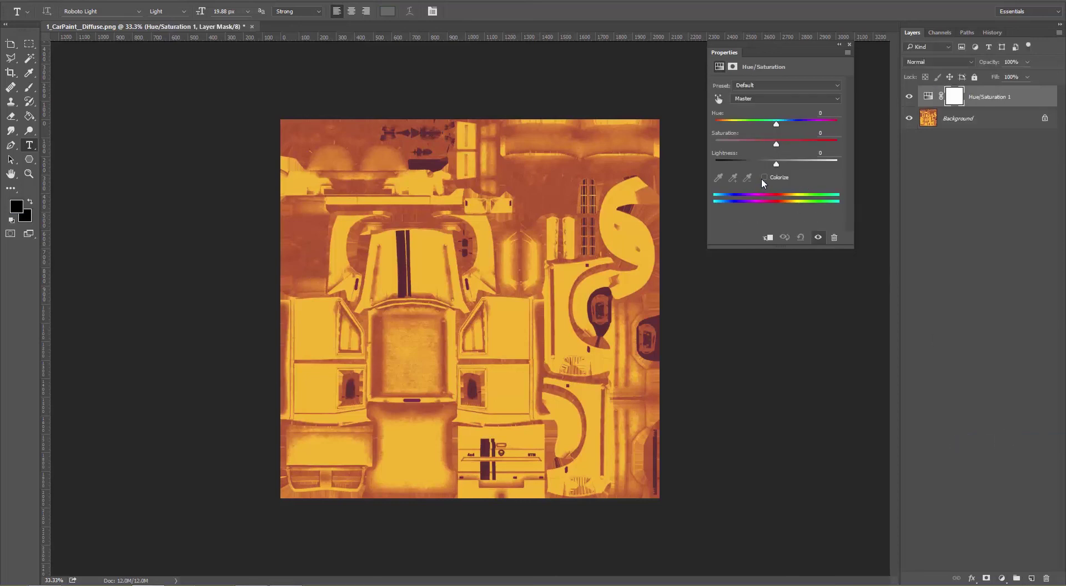
{"action": "left_click", "coordinate": [764, 177]}
{"action": "left_click_drag", "start_coordinate": [747, 145], "coordinate": [789, 146]}
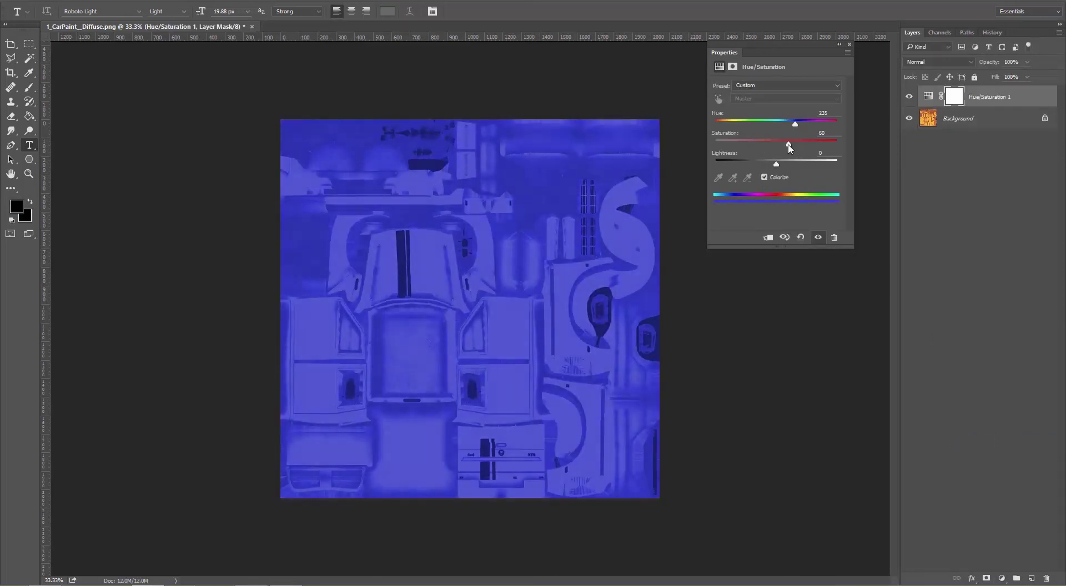
- Start saving the recoloured texture under a new name and browse to Textures, Heavy Duty, Heavyduty__root, Heavyduty__node, 1_CarPaint__mesh, 1_CarPaint__material
{"action": "left_click", "coordinate": [33, 1]}
{"action": "left_click", "coordinate": [60, 115]}
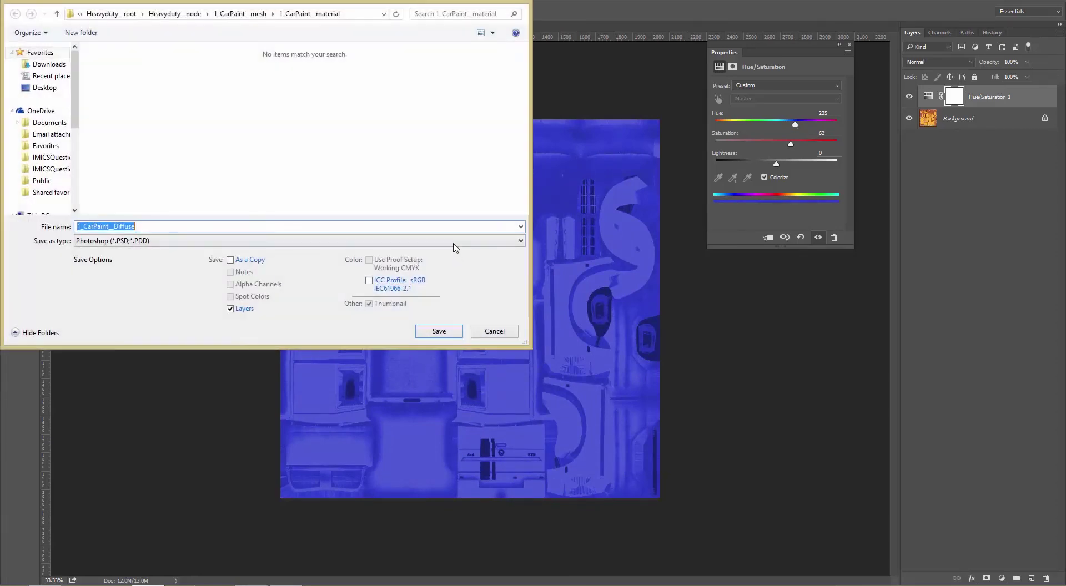
{"action": "left_click", "coordinate": [49, 88]}
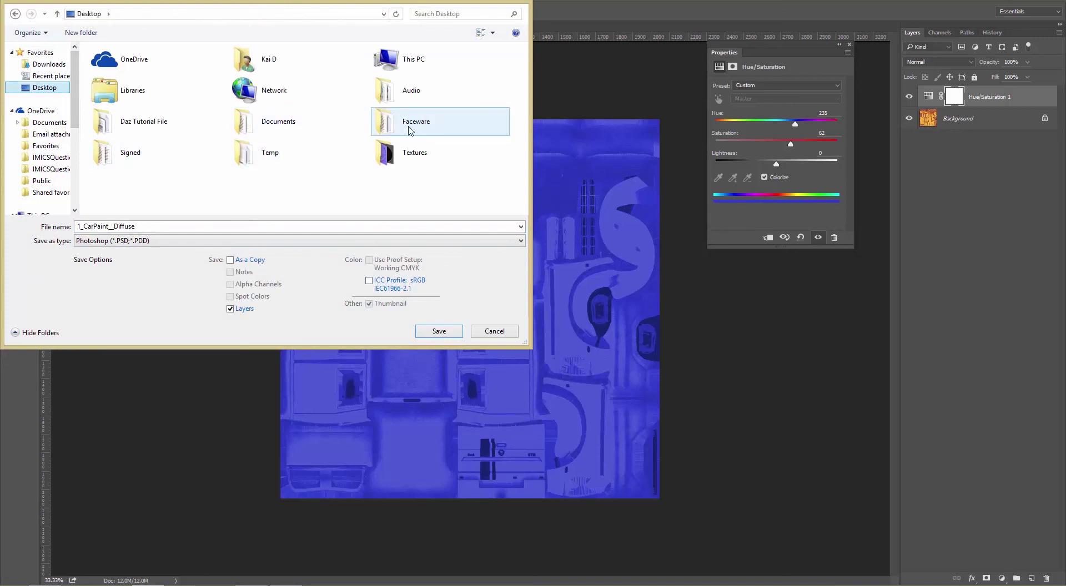
{"action": "double_click", "coordinate": [388, 151]}
{"action": "double_click", "coordinate": [240, 86]}
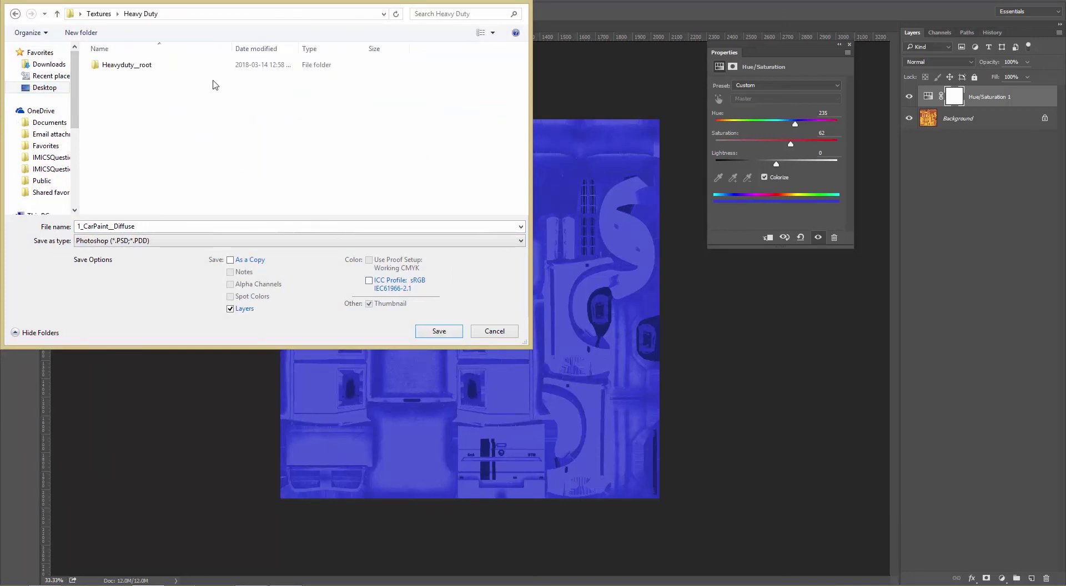
{"action": "double_click", "coordinate": [133, 65]}
{"action": "double_click", "coordinate": [134, 66]}
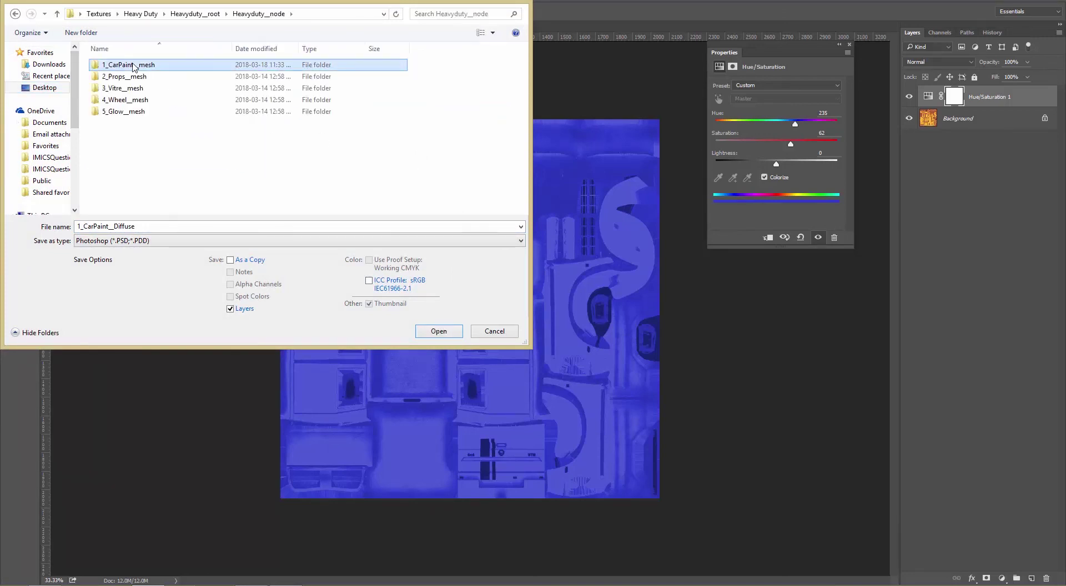
{"action": "double_click", "coordinate": [133, 66]}
{"action": "double_click", "coordinate": [134, 67]}
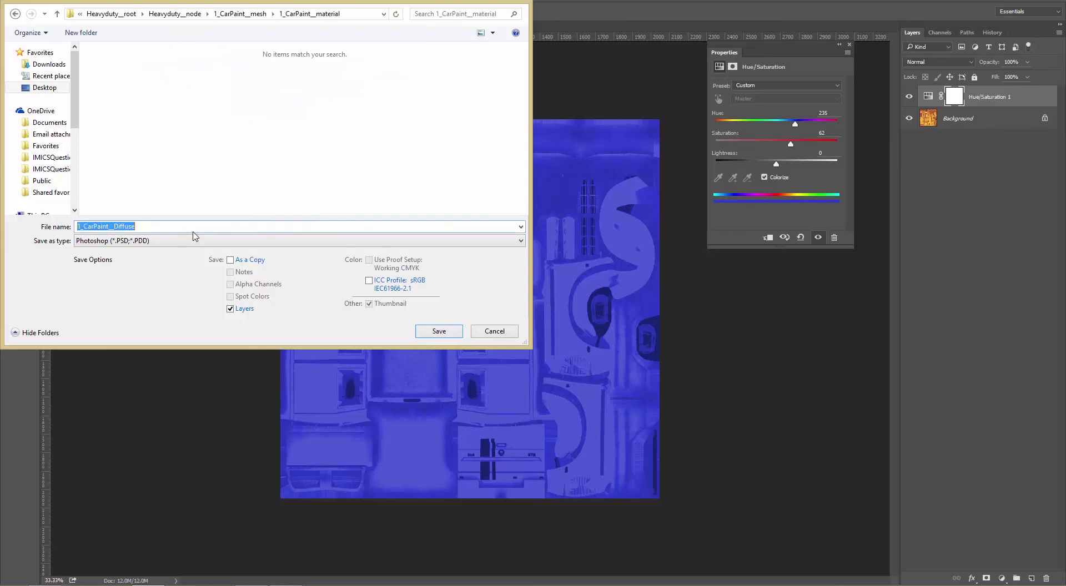
- Save a copy of the recoloured texture as a PNG named Car__Diffuse with the default PNG options
{"action": "type", "text": "C"}
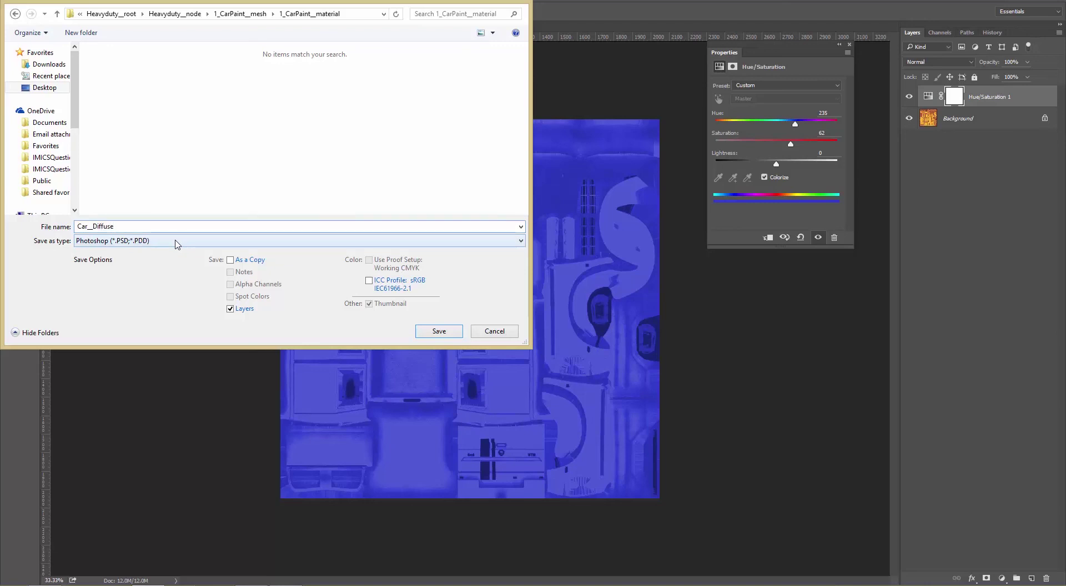
{"action": "left_click", "coordinate": [173, 242]}
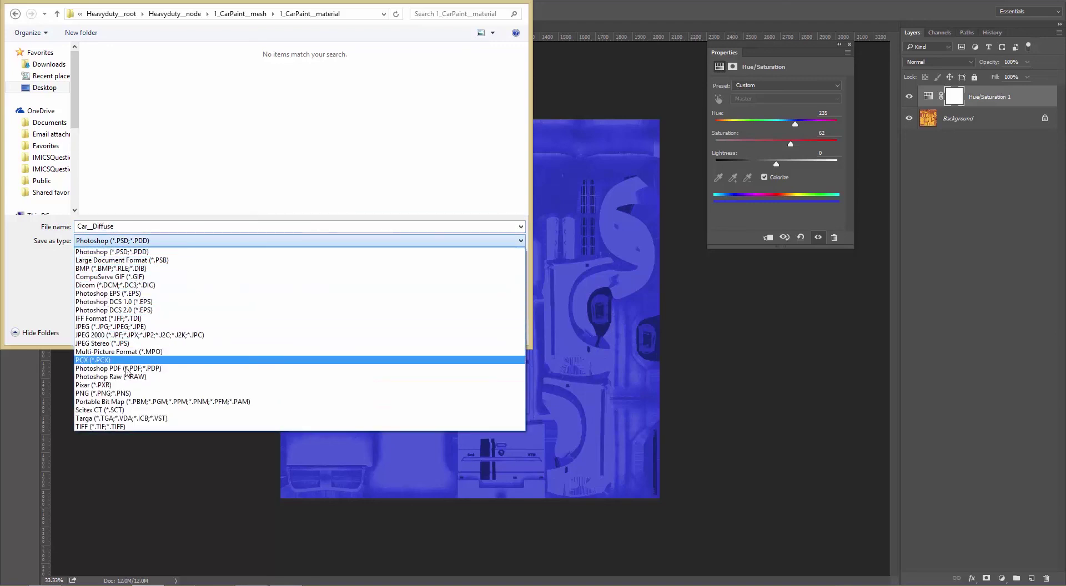
{"action": "left_click", "coordinate": [124, 393]}
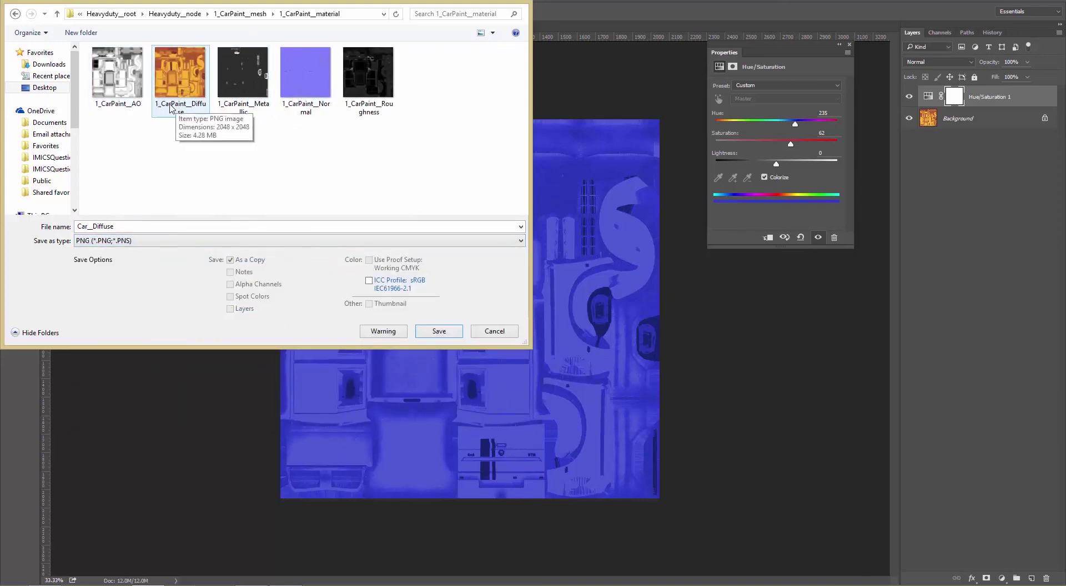
{"action": "left_click", "coordinate": [453, 330]}
{"action": "left_click", "coordinate": [567, 178]}
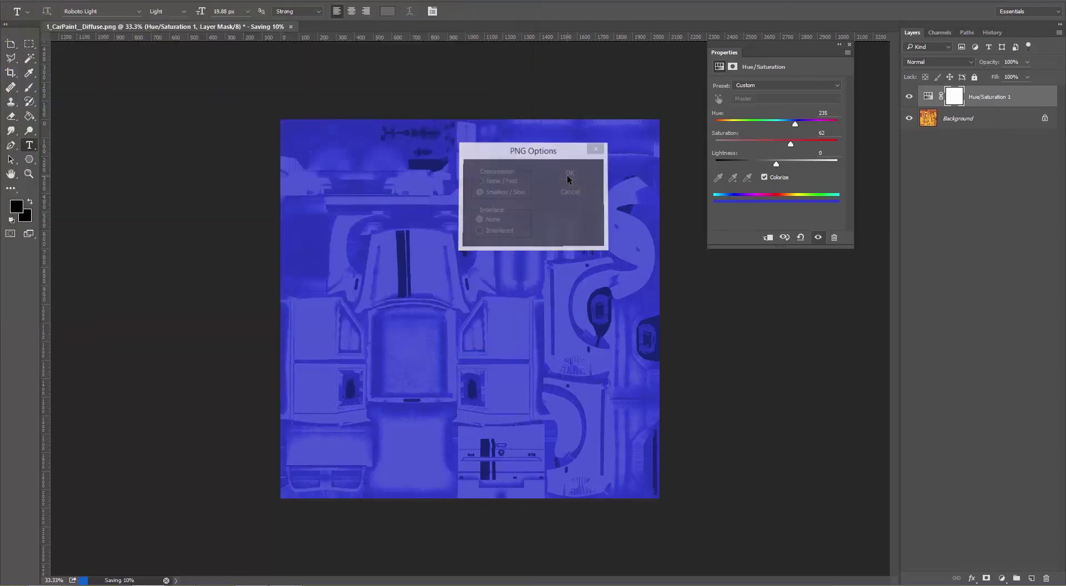
- Quit Photoshop without saving changes to the open 1_CarPaint__Diffuse.png document
{"action": "key", "text": "ctrl+q"}
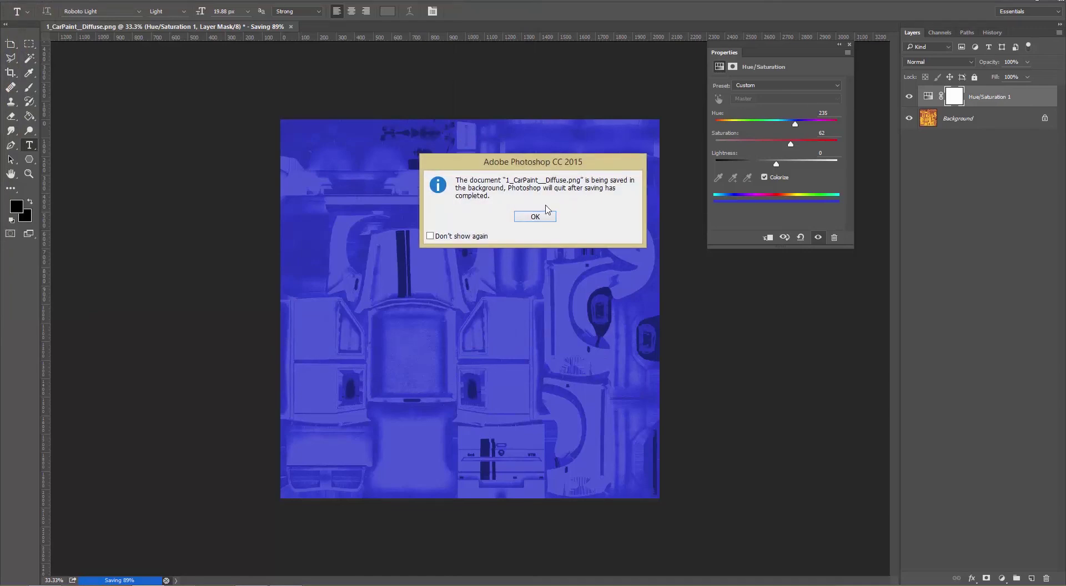
{"action": "left_click", "coordinate": [534, 218]}
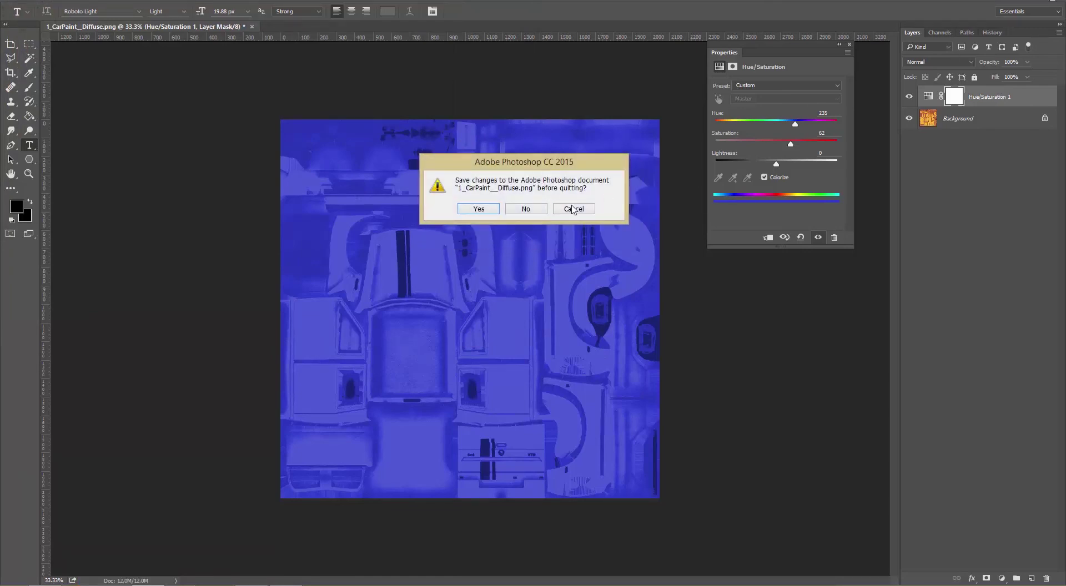
{"action": "left_click", "coordinate": [537, 210]}
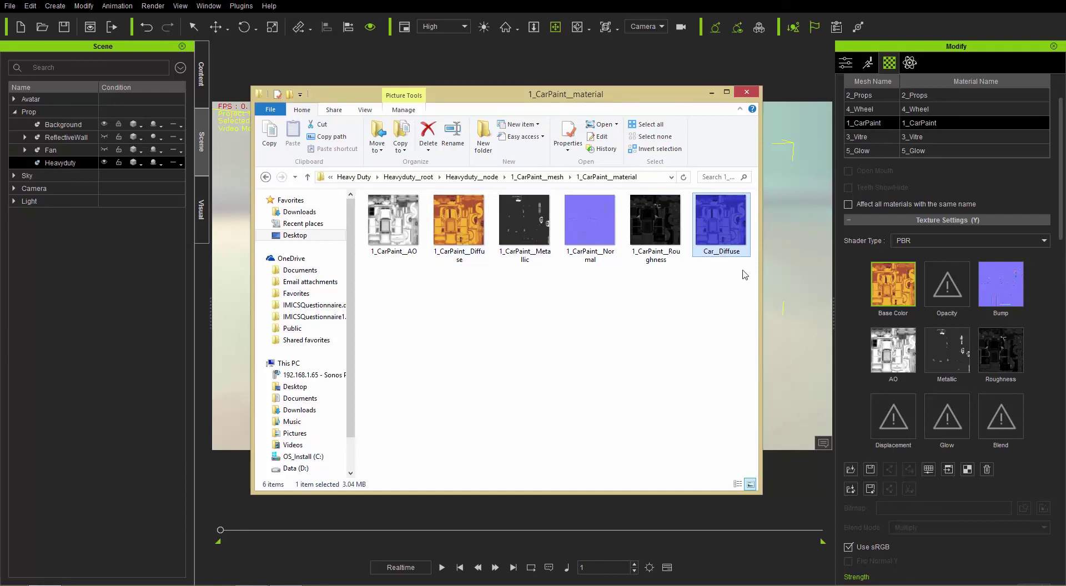
- In iClone, clear the 1_CarPaint Base Color texture and try to load the material's textures from the 1_CarPaint__material folder
{"action": "left_click", "coordinate": [694, 6]}
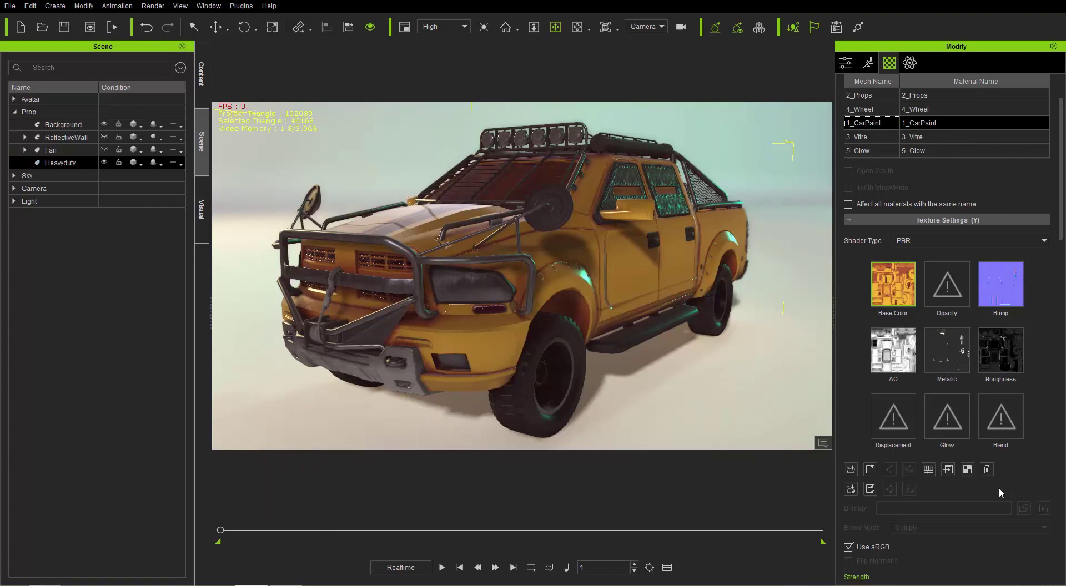
{"action": "left_click", "coordinate": [992, 470]}
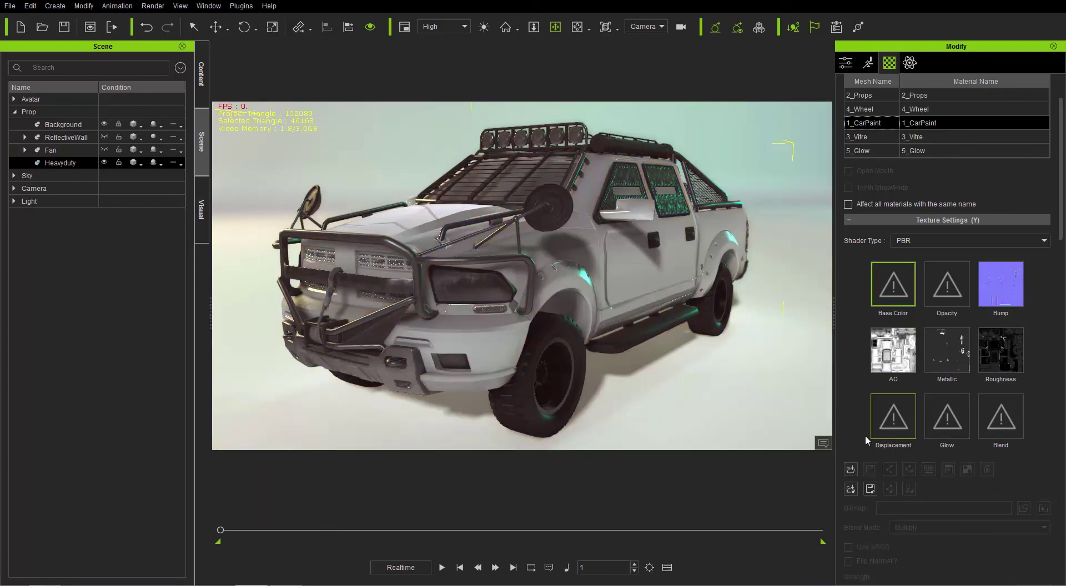
{"action": "left_click", "coordinate": [851, 489]}
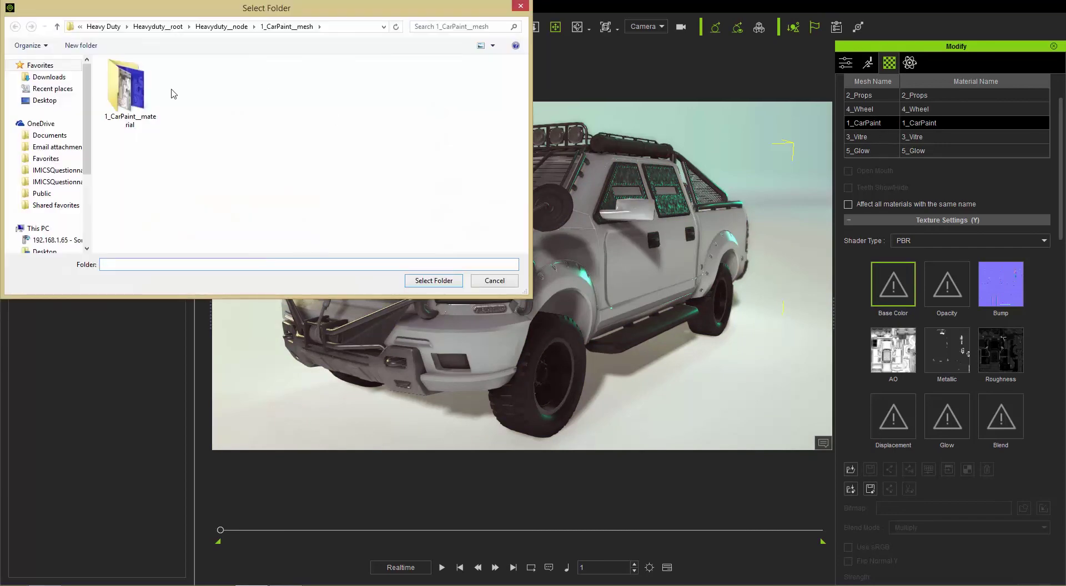
{"action": "left_click", "coordinate": [130, 91]}
{"action": "left_click", "coordinate": [436, 282]}
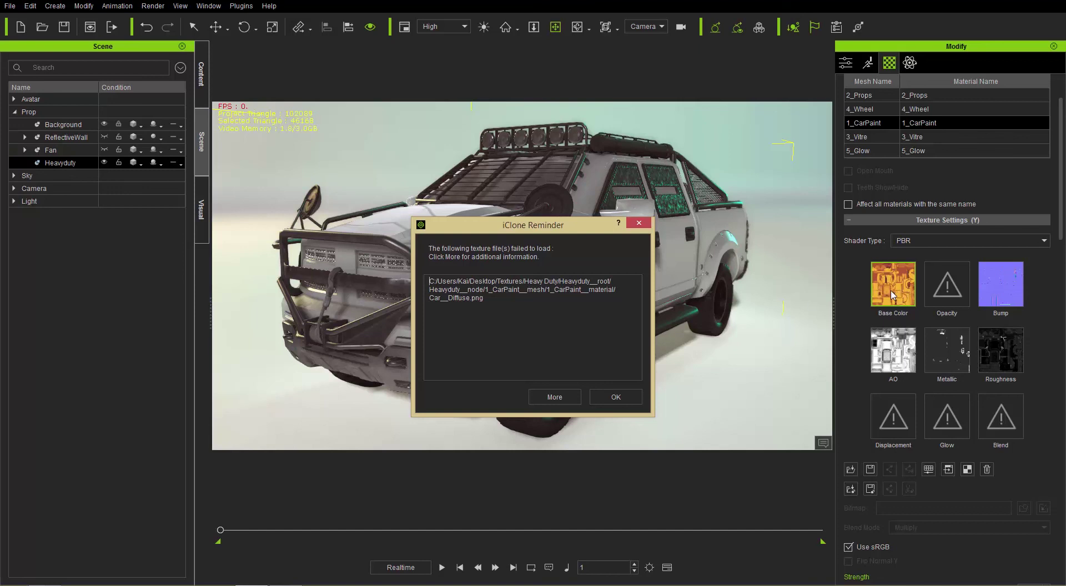
{"action": "left_click", "coordinate": [614, 398]}
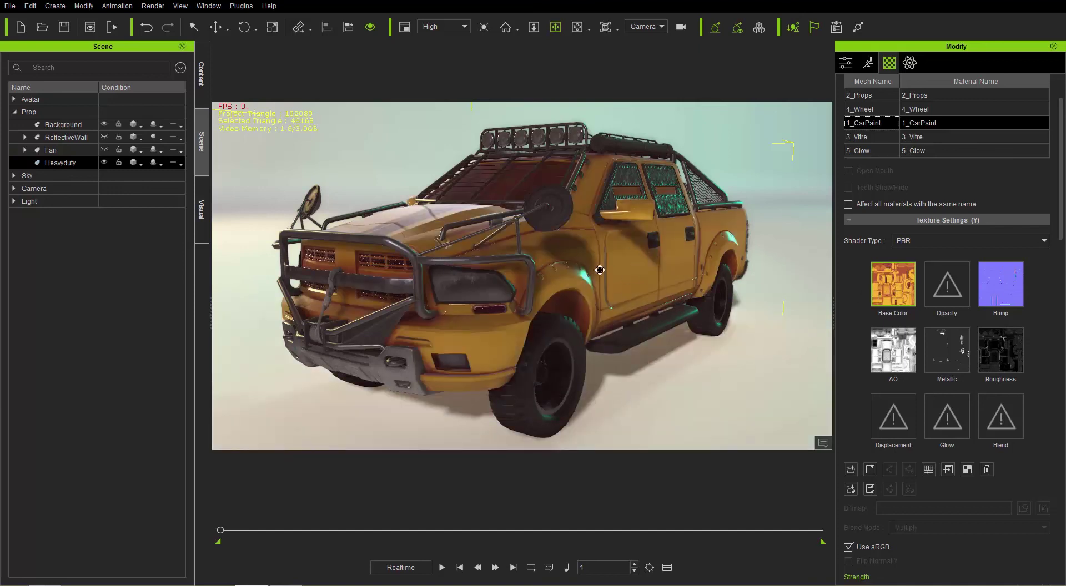
- Remove the reloaded Base Color texture and move the 1_CarPaint__Diffuse file up into the 1_CarPaint__mesh folder, returning to 1_CarPaint__material
{"action": "left_click", "coordinate": [987, 470]}
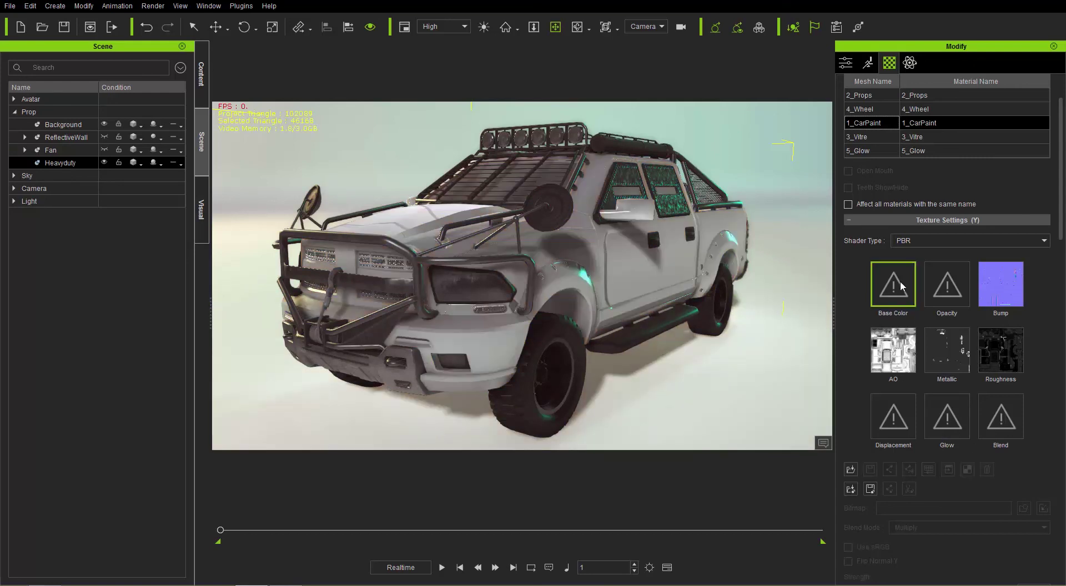
{"action": "double_click", "coordinate": [900, 281]}
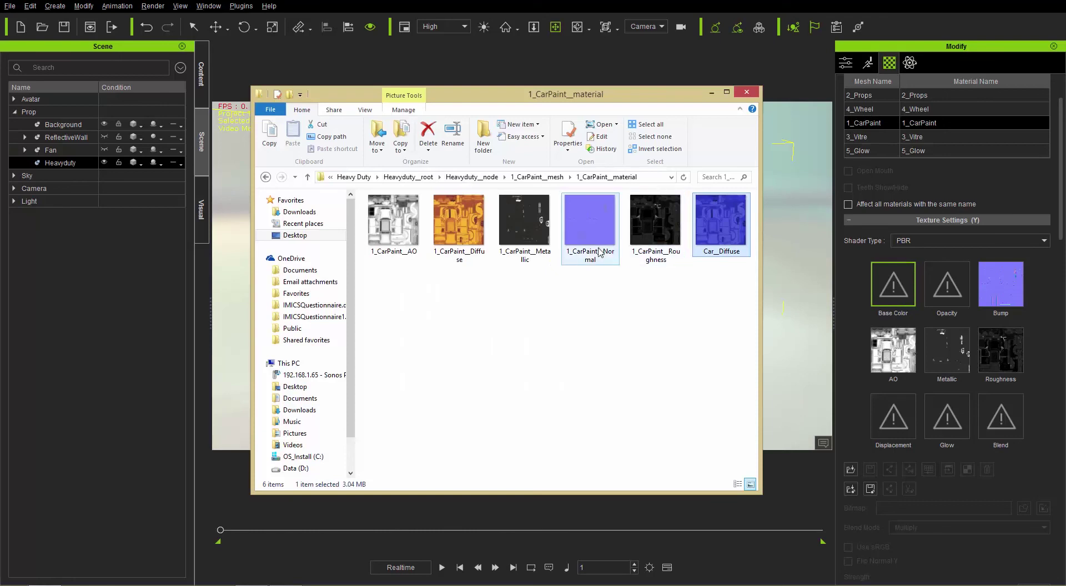
{"action": "left_click", "coordinate": [461, 235]}
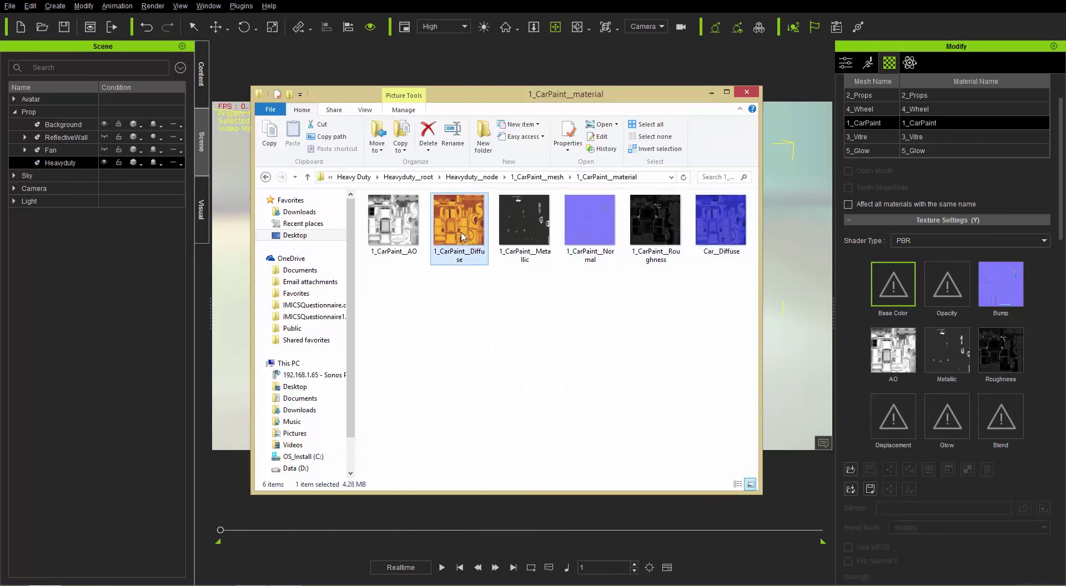
{"action": "left_click", "coordinate": [537, 177]}
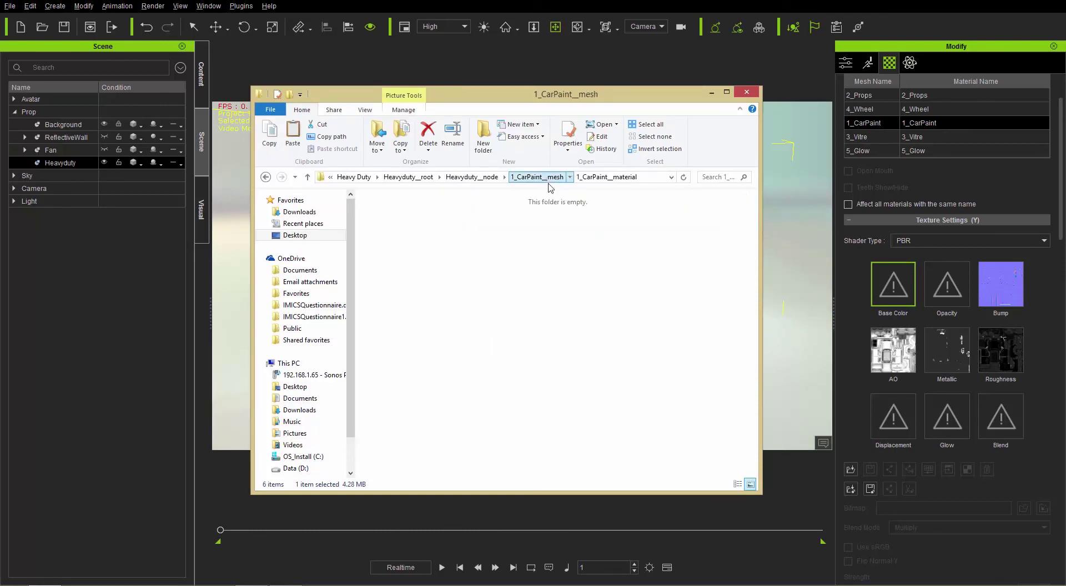
{"action": "key", "text": "ctrl+v"}
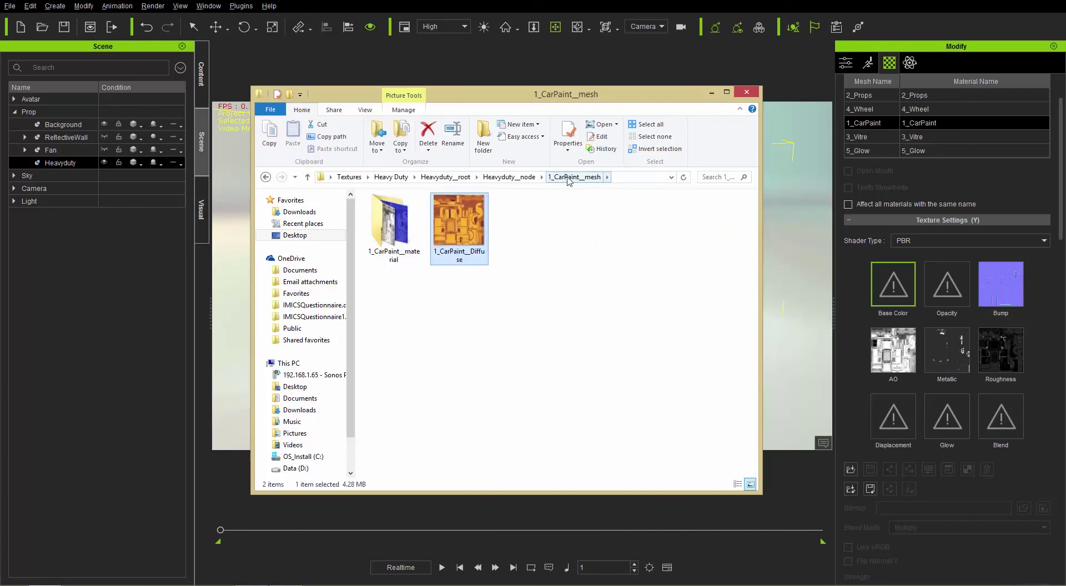
{"action": "double_click", "coordinate": [393, 222]}
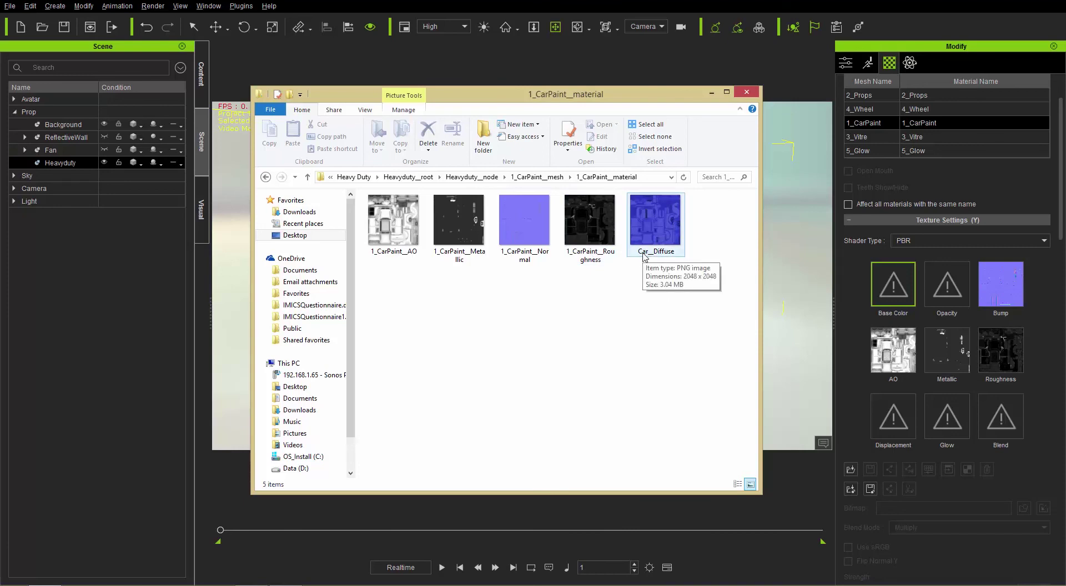
- Rename the blue Car__Diffuse texture file in 1_CarPaint__material as Goofy__Diffuse
{"action": "left_click", "coordinate": [644, 253]}
{"action": "left_click", "coordinate": [646, 252]}
{"action": "left_click", "coordinate": [649, 251]}
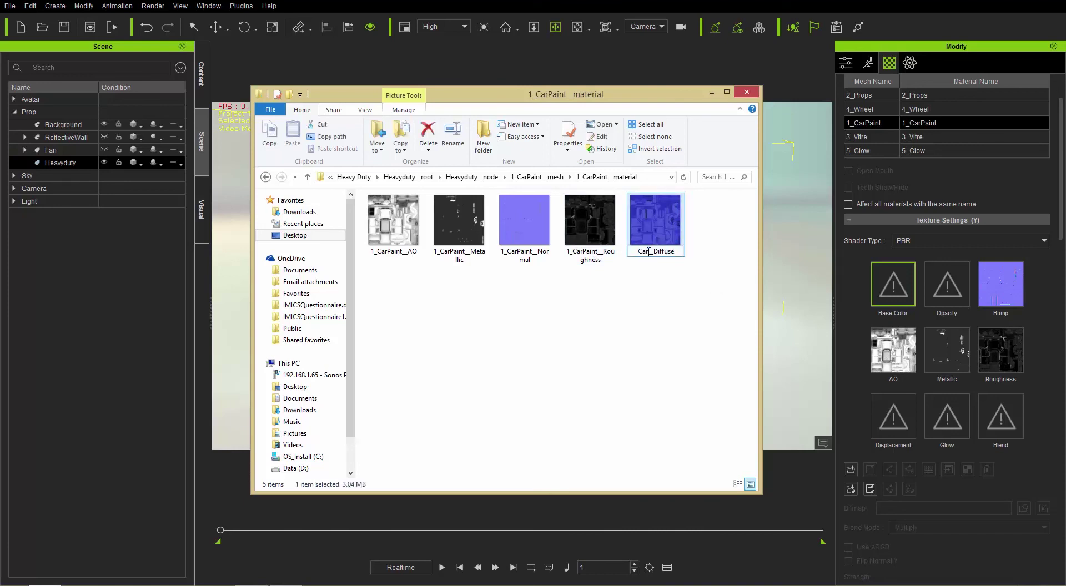
{"action": "key", "text": "BackSpace"}
{"action": "key", "text": "BackSpace"}
{"action": "key", "text": "BackSpace"}
{"action": "type", "text": "Goofy"}
{"action": "key", "text": "Return"}
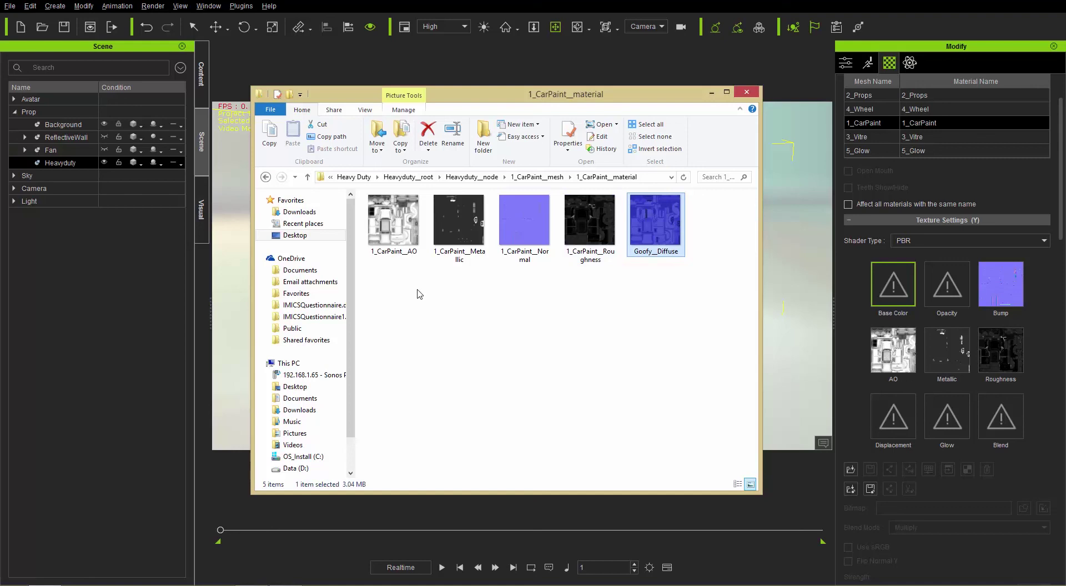
- Load the 1_CarPaint textures from the 1_CarPaint__material folder and inspect the truck's paint from another angle
{"action": "left_click", "coordinate": [900, 289]}
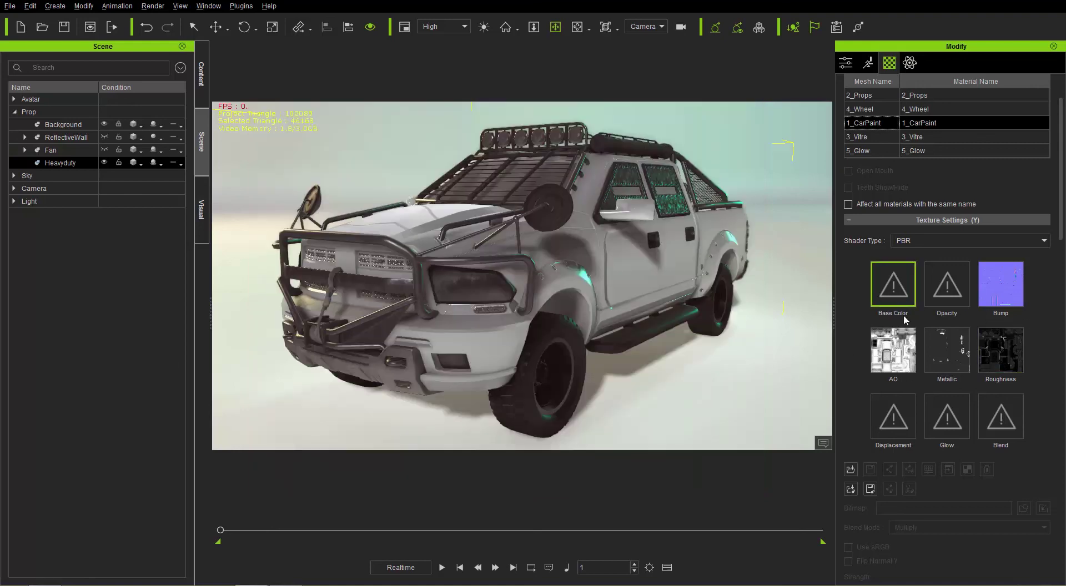
{"action": "left_click", "coordinate": [851, 489]}
{"action": "left_click", "coordinate": [130, 92]}
{"action": "left_click", "coordinate": [434, 281]}
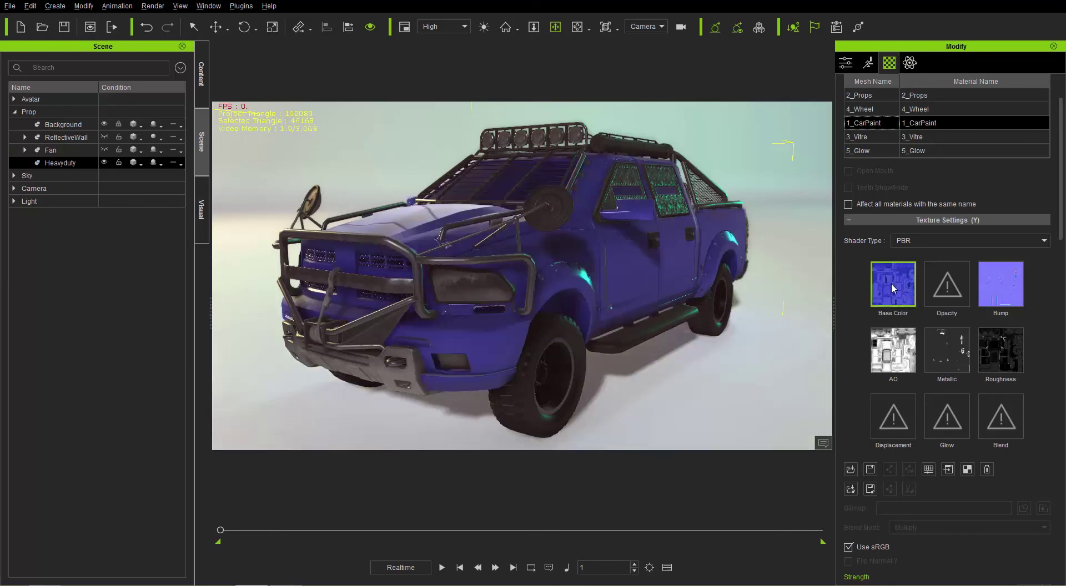
{"action": "right_click_drag", "start_coordinate": [411, 315], "coordinate": [371, 305]}
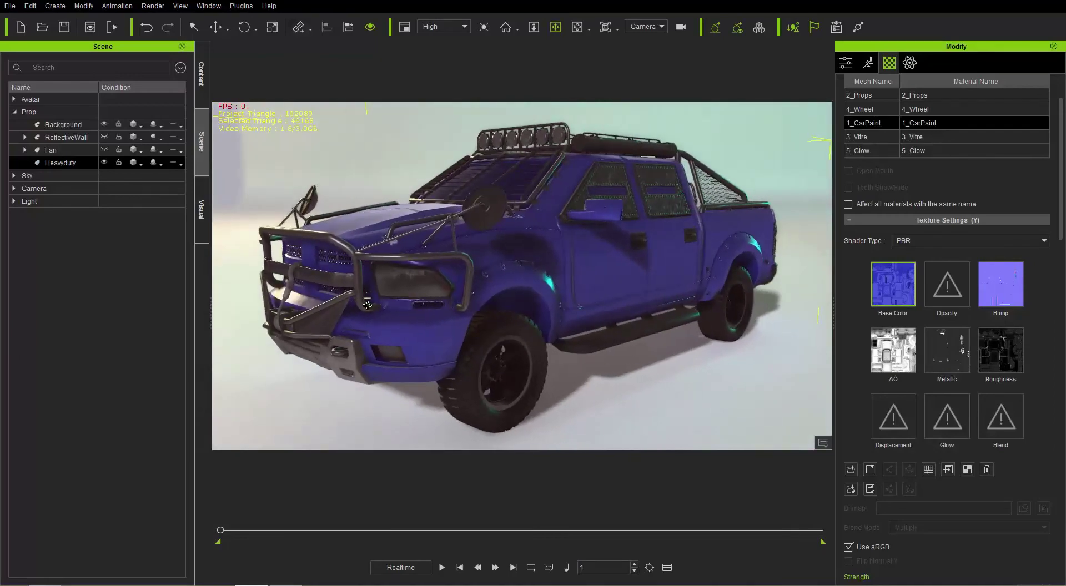